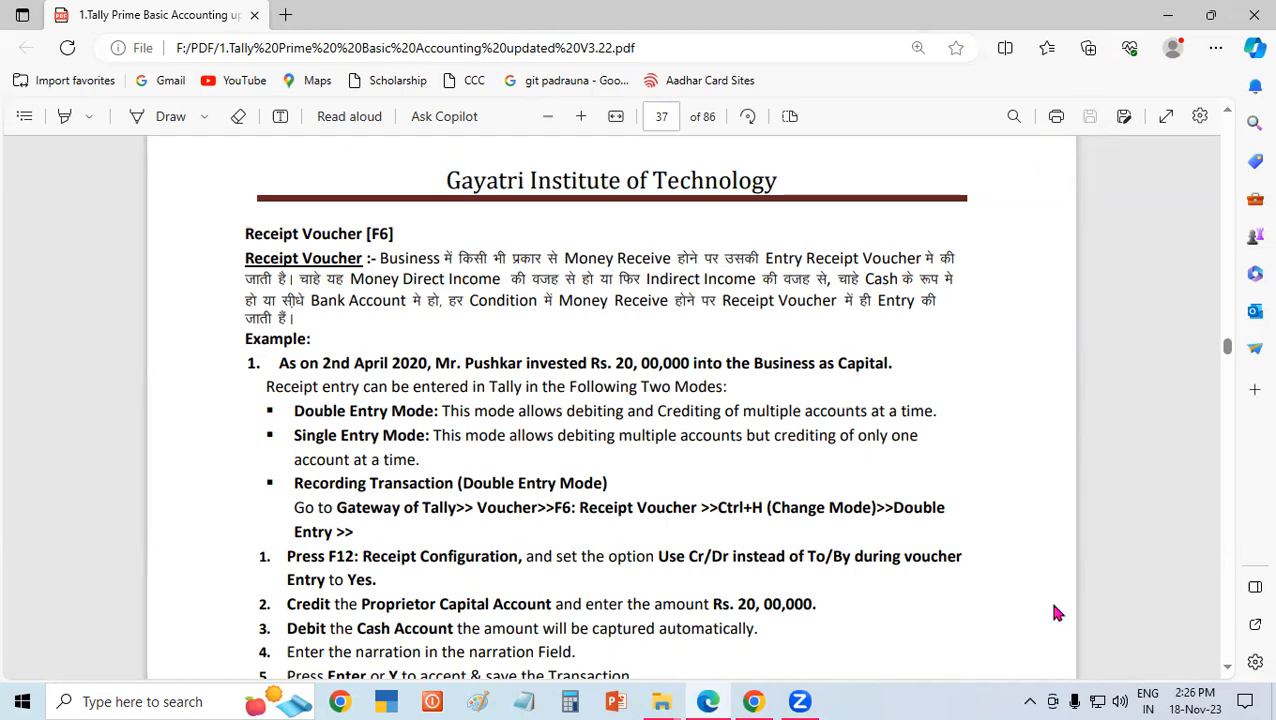
# Write "P. C" in red ink beside the receipt voucher example and underline the invested amount 20,00,000.
pyautogui.moveTo(693, 324)
pyautogui.mouseDown()
pyautogui.moveTo(697, 365)
pyautogui.moveTo(718, 302)
pyautogui.moveTo(722, 328)
pyautogui.moveTo(697, 338)
pyautogui.mouseUp()
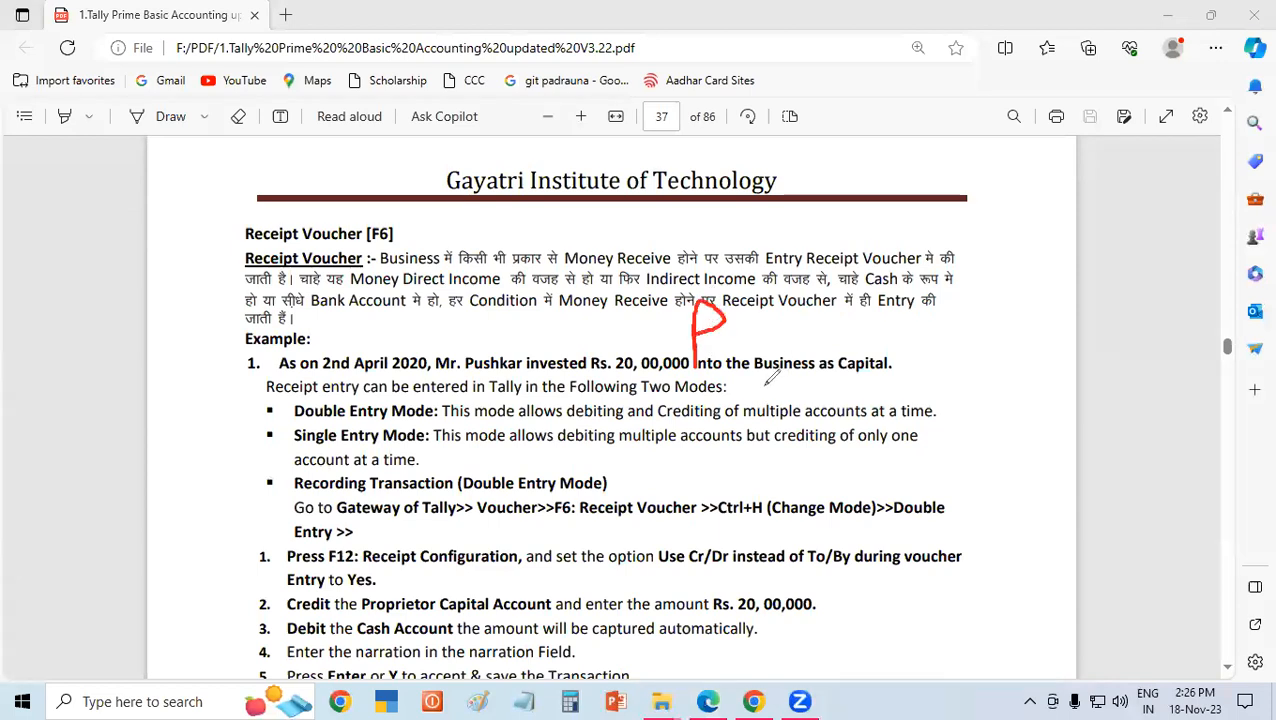
pyautogui.click(721, 341)
pyautogui.moveTo(790, 313)
pyautogui.mouseDown()
pyautogui.moveTo(765, 315)
pyautogui.moveTo(788, 345)
pyautogui.mouseUp()
pyautogui.click(805, 325)
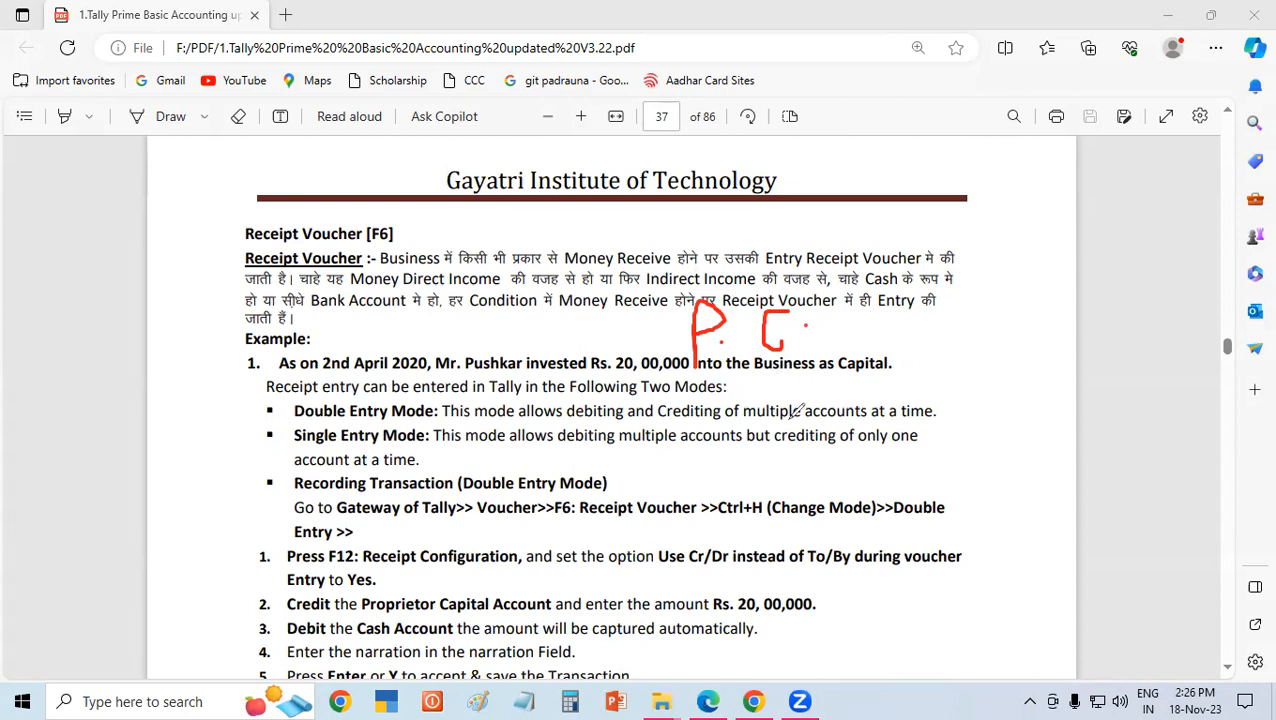
pyautogui.moveTo(617, 374); pyautogui.dragTo(662, 375)
pyautogui.moveTo(802, 337); pyautogui.dragTo(822, 330)
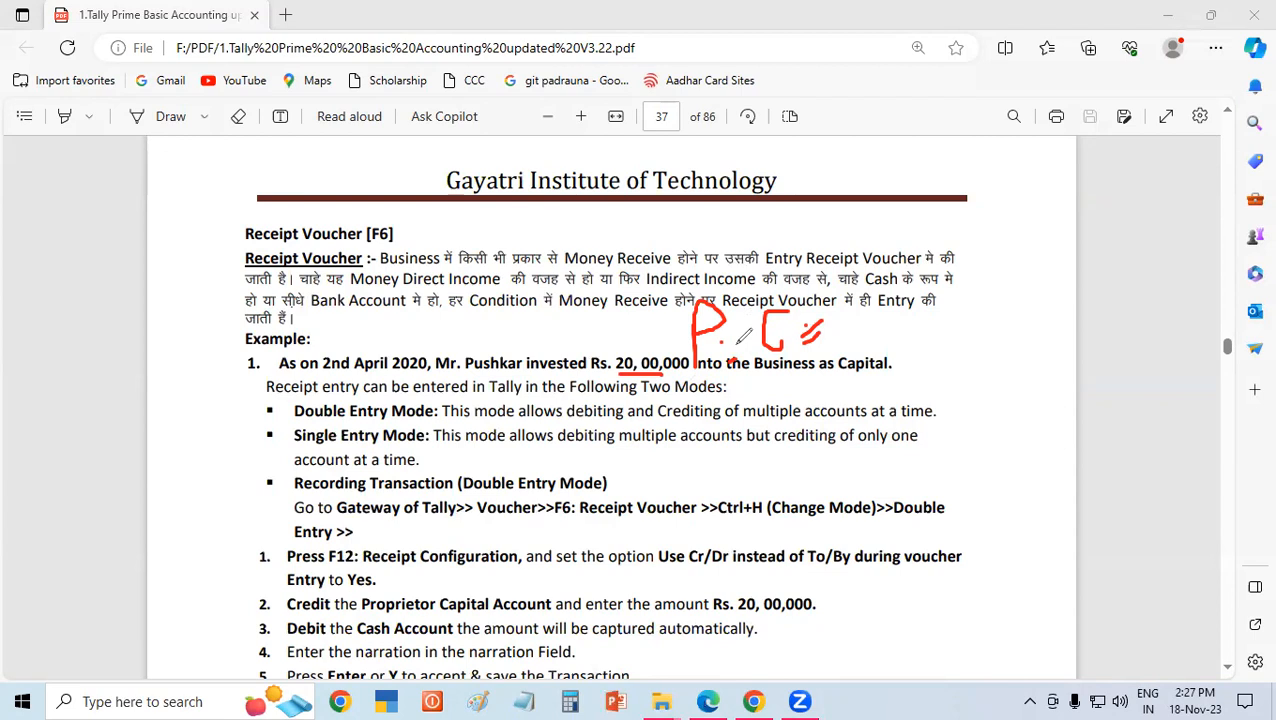
# Write a dash and "Cr." after the handwritten "P. C", underline it, and underline the amount 20,00,000 again.
pyautogui.moveTo(800, 346); pyautogui.dragTo(822, 338)
pyautogui.moveTo(843, 344); pyautogui.dragTo(879, 331)
pyautogui.moveTo(940, 305)
pyautogui.mouseDown()
pyautogui.moveTo(912, 350)
pyautogui.moveTo(928, 320)
pyautogui.moveTo(955, 335)
pyautogui.moveTo(945, 312)
pyautogui.mouseUp()
pyautogui.click(967, 327)
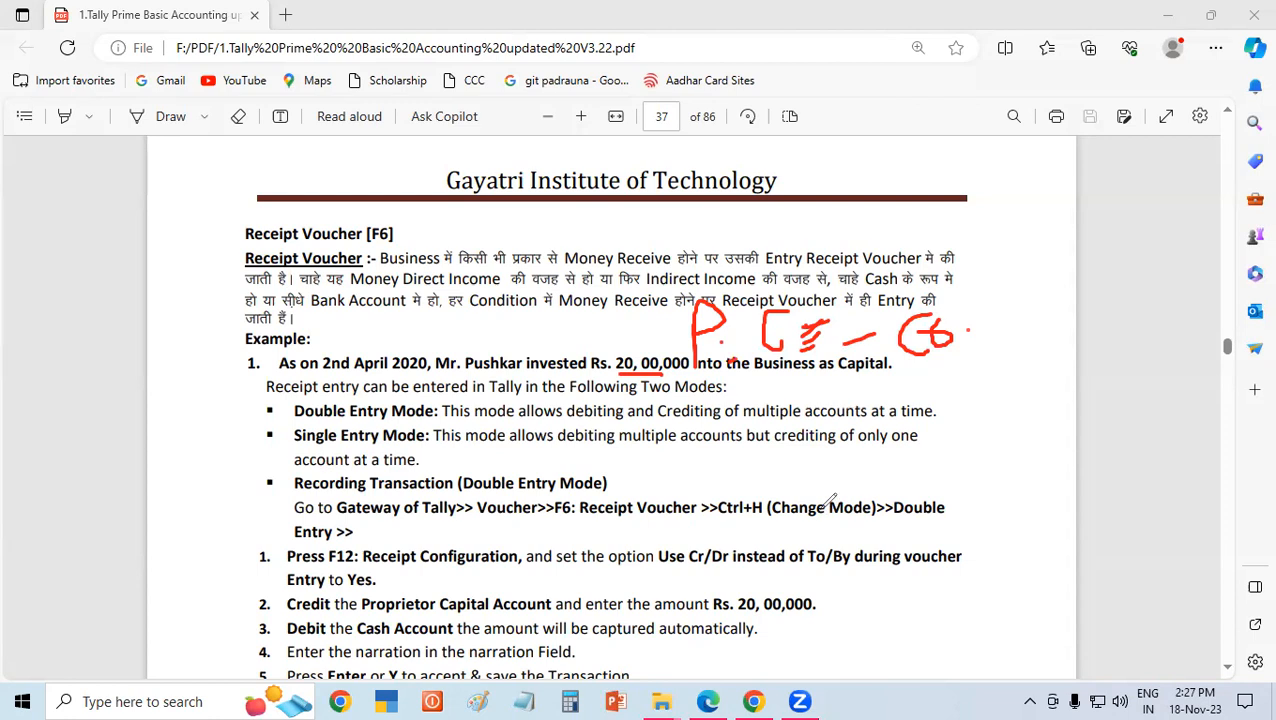
pyautogui.moveTo(920, 384)
pyautogui.mouseDown()
pyautogui.moveTo(955, 370)
pyautogui.moveTo(942, 377)
pyautogui.mouseUp()
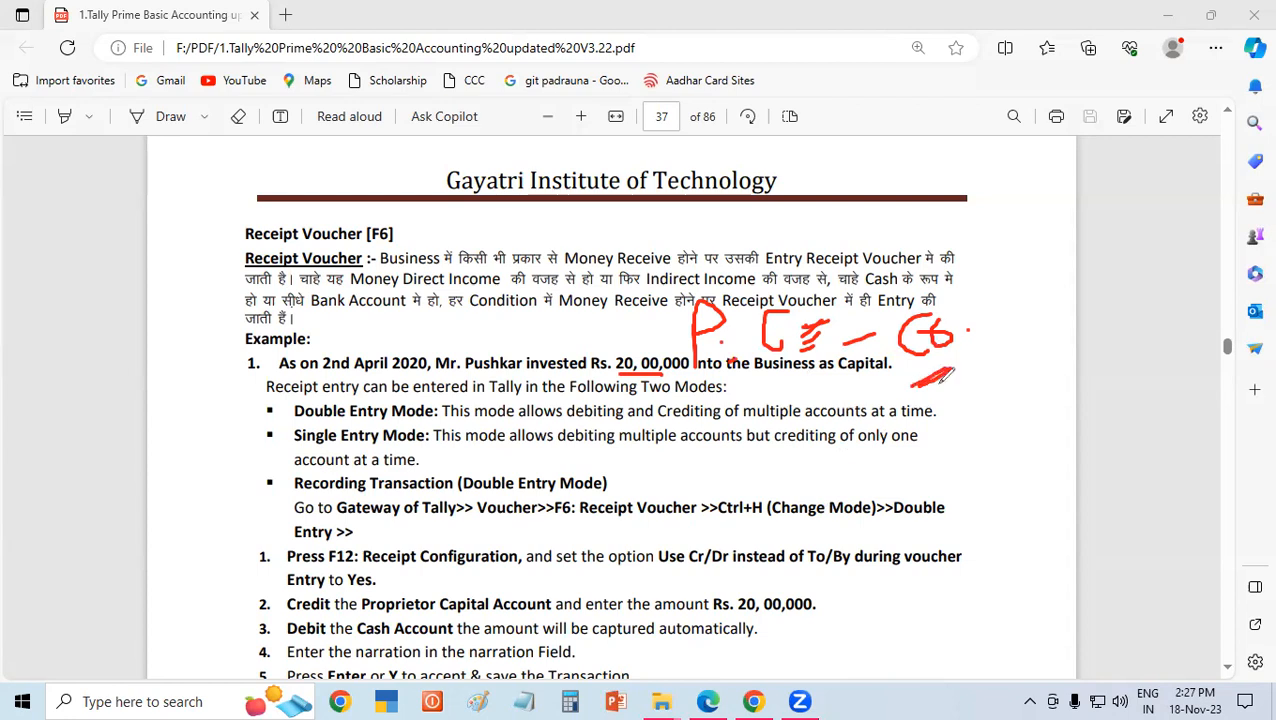
pyautogui.moveTo(972, 318); pyautogui.dragTo(997, 295)
pyautogui.moveTo(630, 374); pyautogui.dragTo(688, 371)
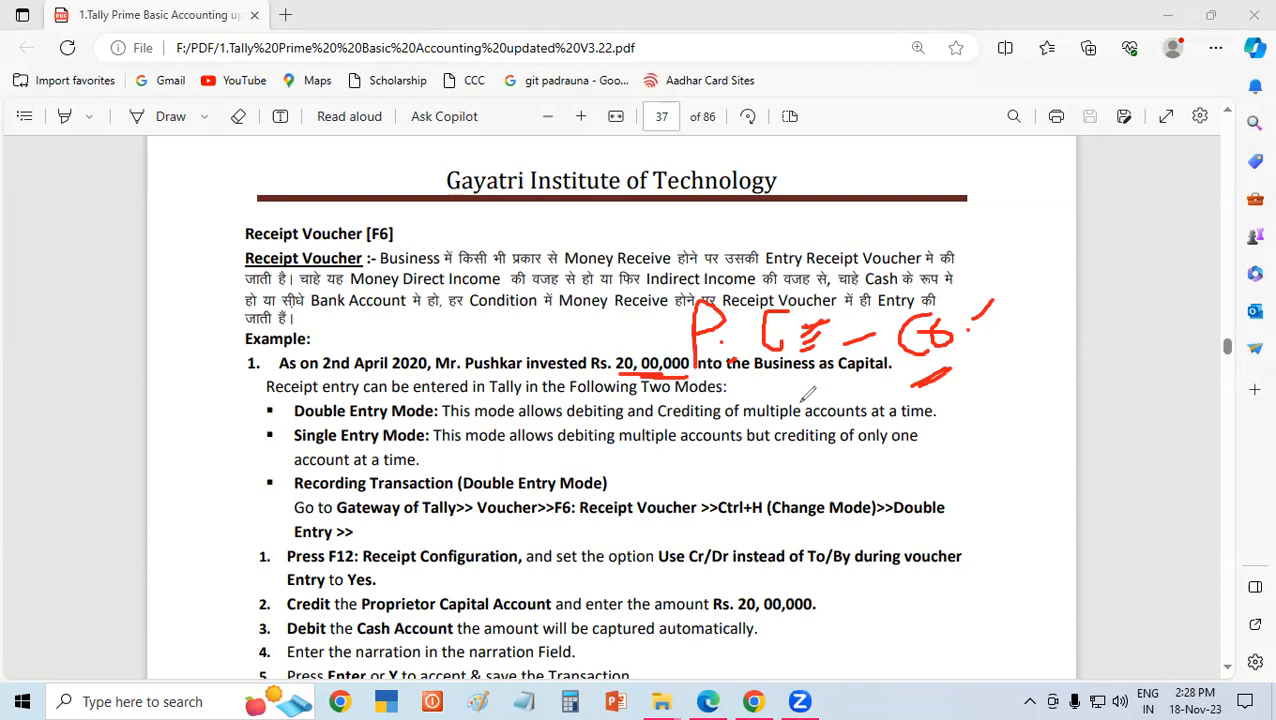
# Write "C" and "Dr." below the first handwritten line and add emphasis strokes beside both handwritten lines.
pyautogui.moveTo(810, 396)
pyautogui.mouseDown()
pyautogui.moveTo(798, 425)
pyautogui.moveTo(812, 408)
pyautogui.mouseUp()
pyautogui.moveTo(856, 360); pyautogui.dragTo(862, 404)
pyautogui.moveTo(896, 360)
pyautogui.mouseDown()
pyautogui.moveTo(886, 385)
pyautogui.moveTo(898, 374)
pyautogui.mouseUp()
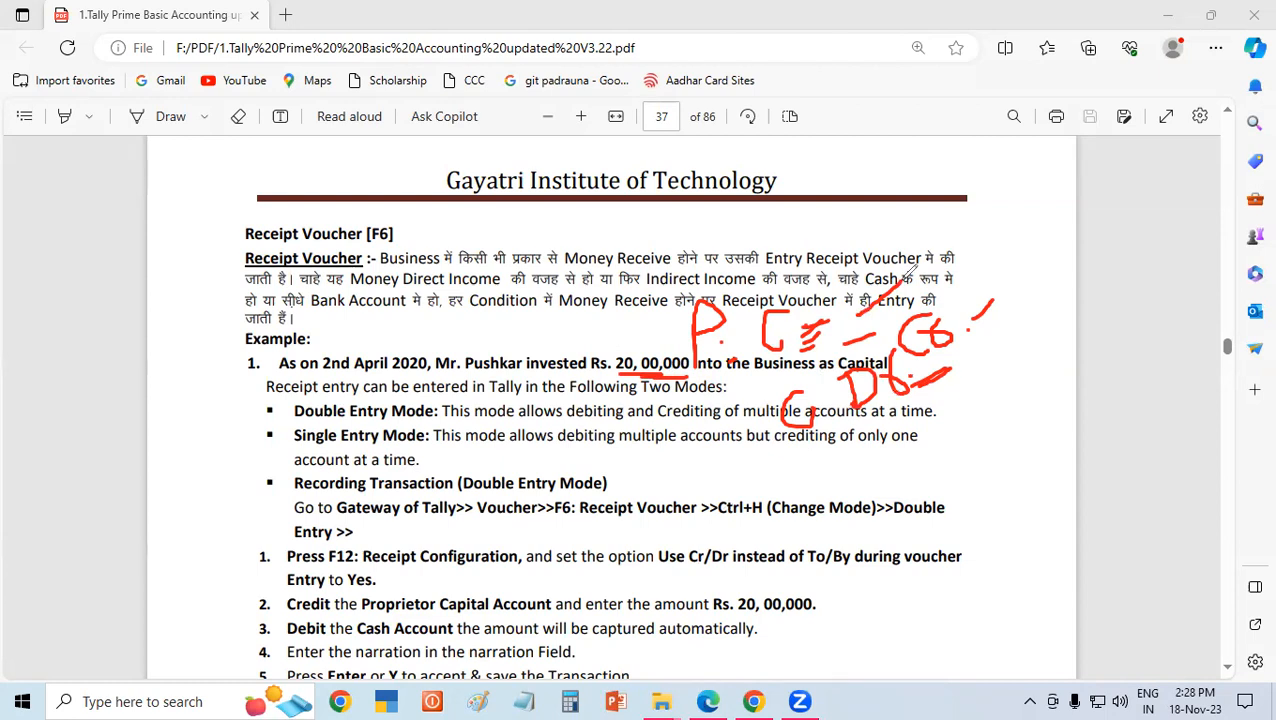
pyautogui.moveTo(846, 321); pyautogui.dragTo(864, 317)
pyautogui.moveTo(962, 331); pyautogui.dragTo(1001, 302)
pyautogui.moveTo(839, 440); pyautogui.dragTo(976, 380)
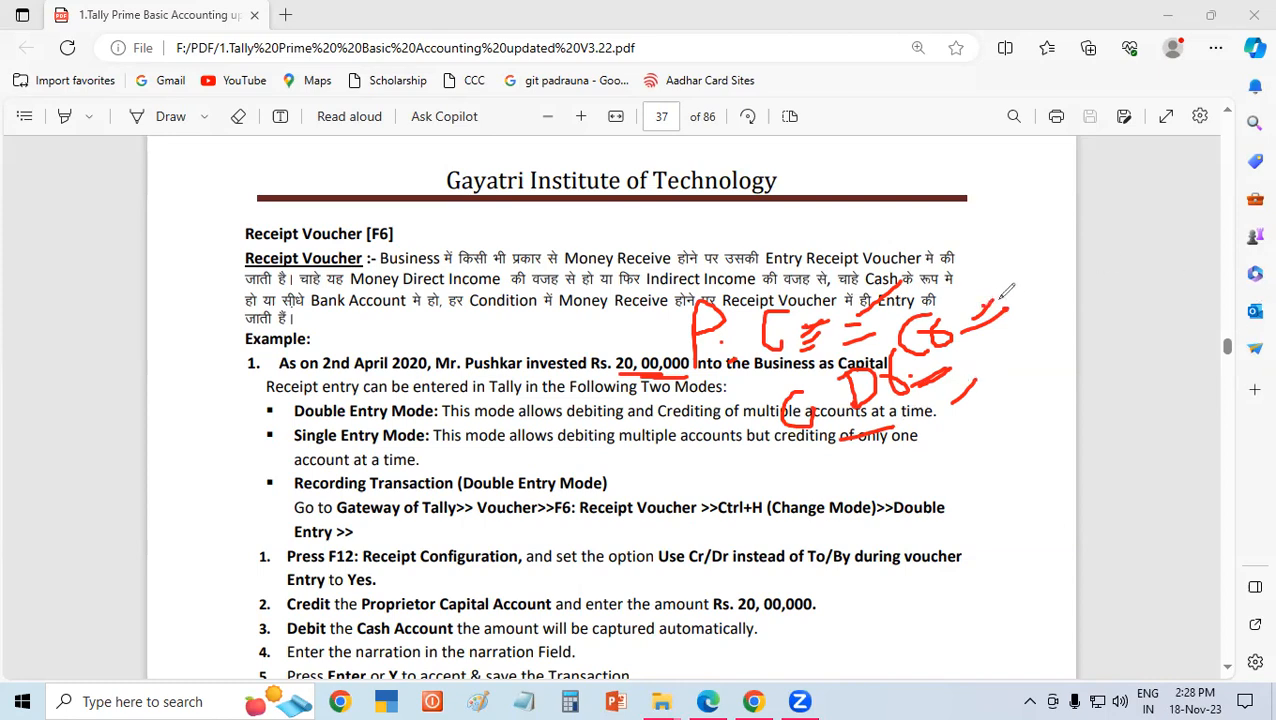
pyautogui.moveTo(979, 393); pyautogui.dragTo(993, 382)
# Underline the Double Entry Mode and Single Entry Mode headings and the words "allows" and "multiple" in their descriptions.
pyautogui.moveTo(349, 429)
pyautogui.mouseDown()
pyautogui.moveTo(384, 421)
pyautogui.moveTo(372, 448)
pyautogui.moveTo(395, 445)
pyautogui.mouseUp()
pyautogui.moveTo(547, 421); pyautogui.dragTo(565, 419)
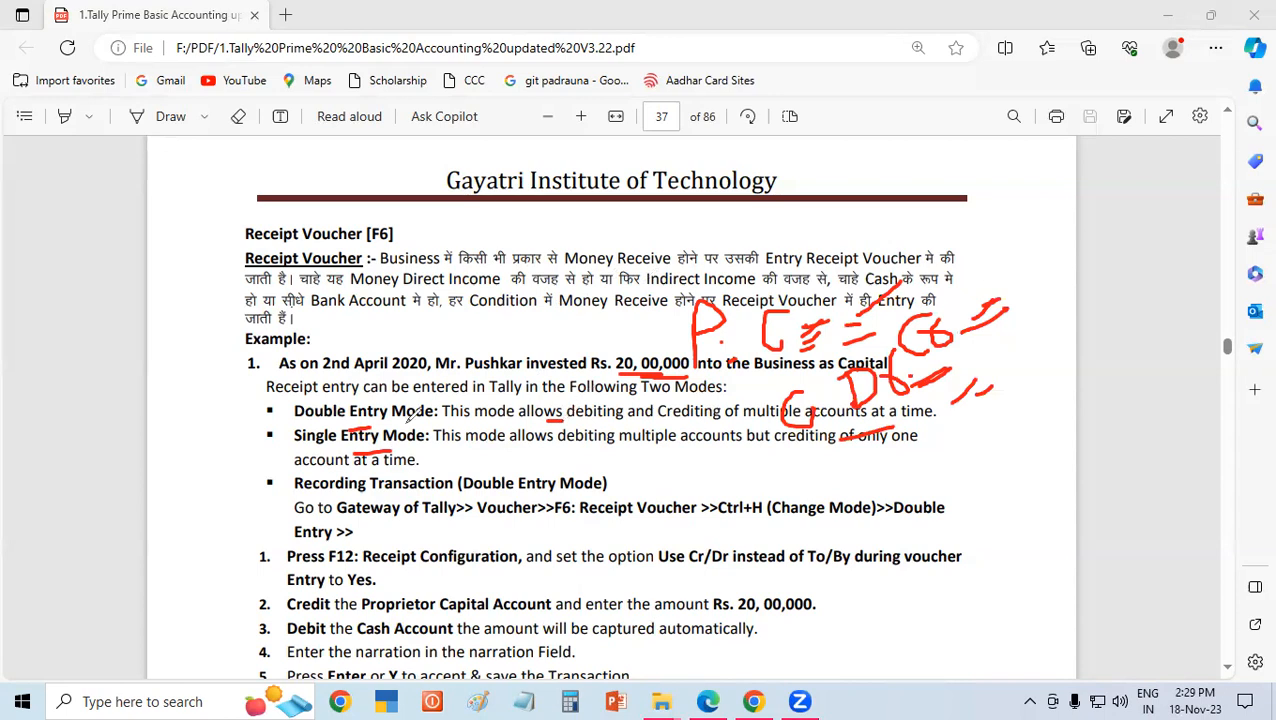
pyautogui.moveTo(334, 425); pyautogui.dragTo(370, 424)
pyautogui.moveTo(527, 449); pyautogui.dragTo(660, 451)
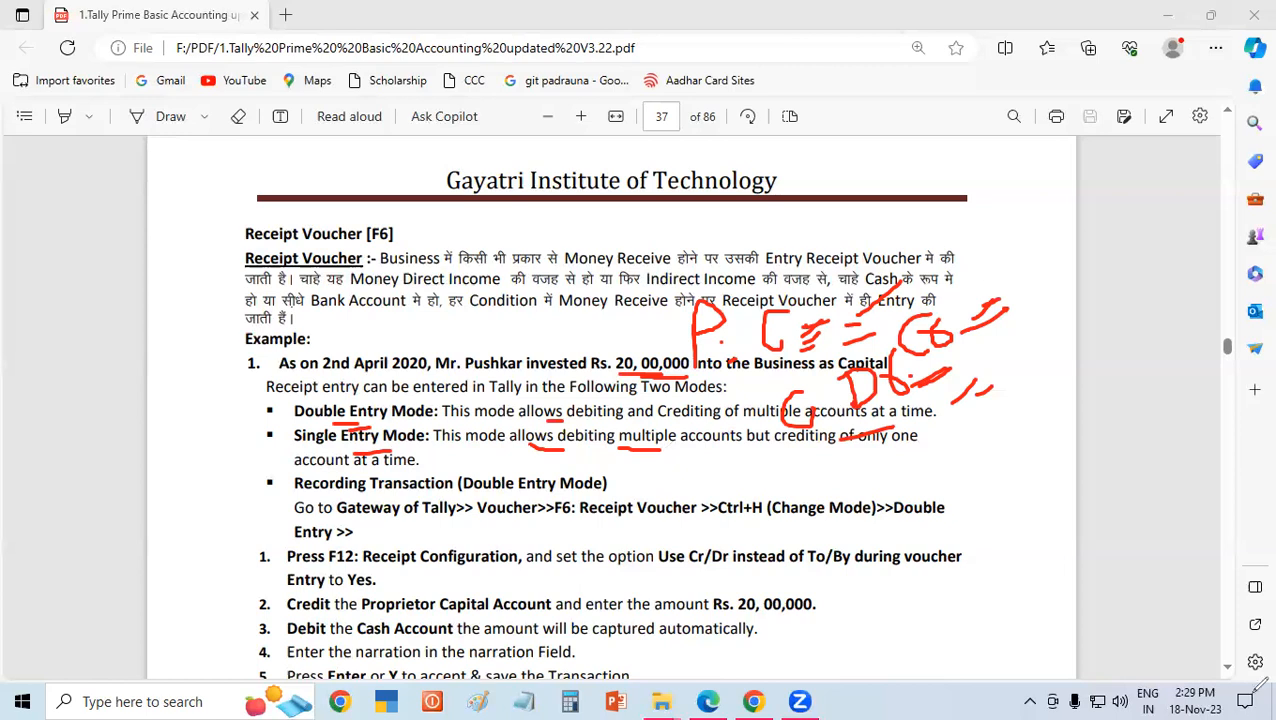
# Underline "Mode" in the Recording Transaction heading and the path words Gateway, Voucher, Receipt, Ctrl+H and Double.
pyautogui.moveTo(606, 492); pyautogui.dragTo(558, 492)
pyautogui.moveTo(383, 517); pyautogui.dragTo(636, 516)
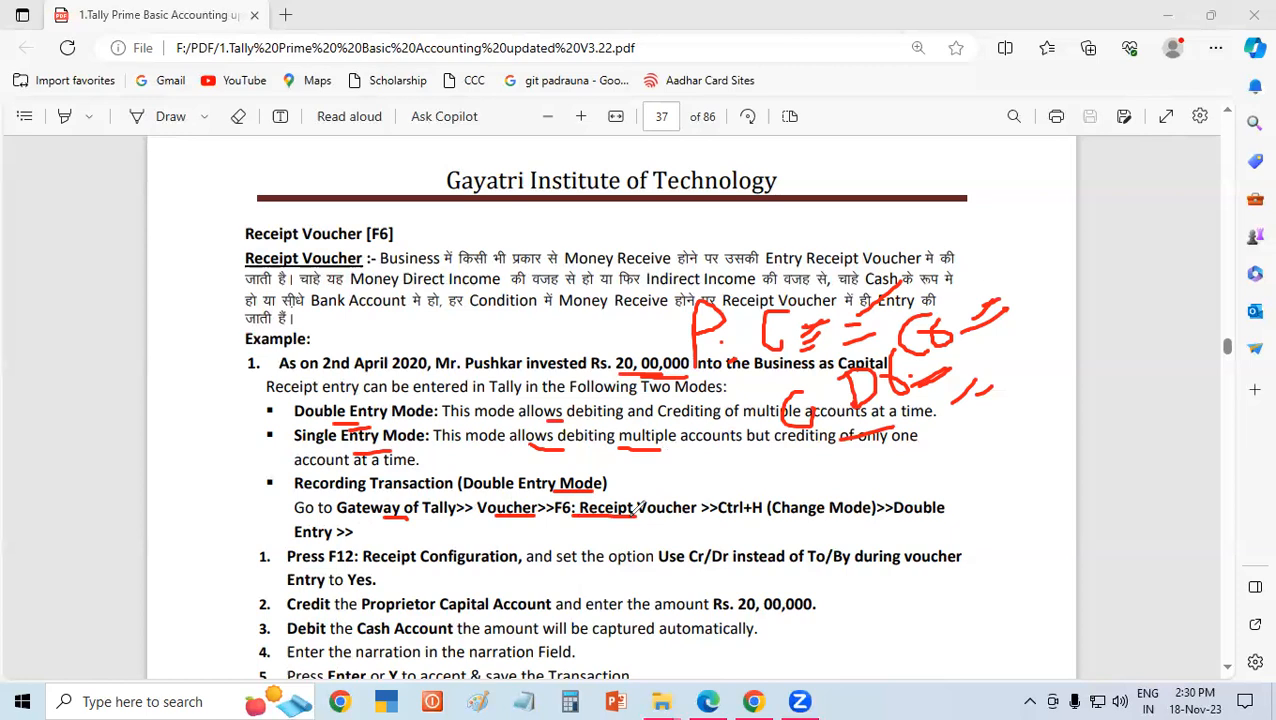
pyautogui.moveTo(714, 519); pyautogui.dragTo(793, 518)
pyautogui.moveTo(895, 520); pyautogui.dragTo(957, 519)
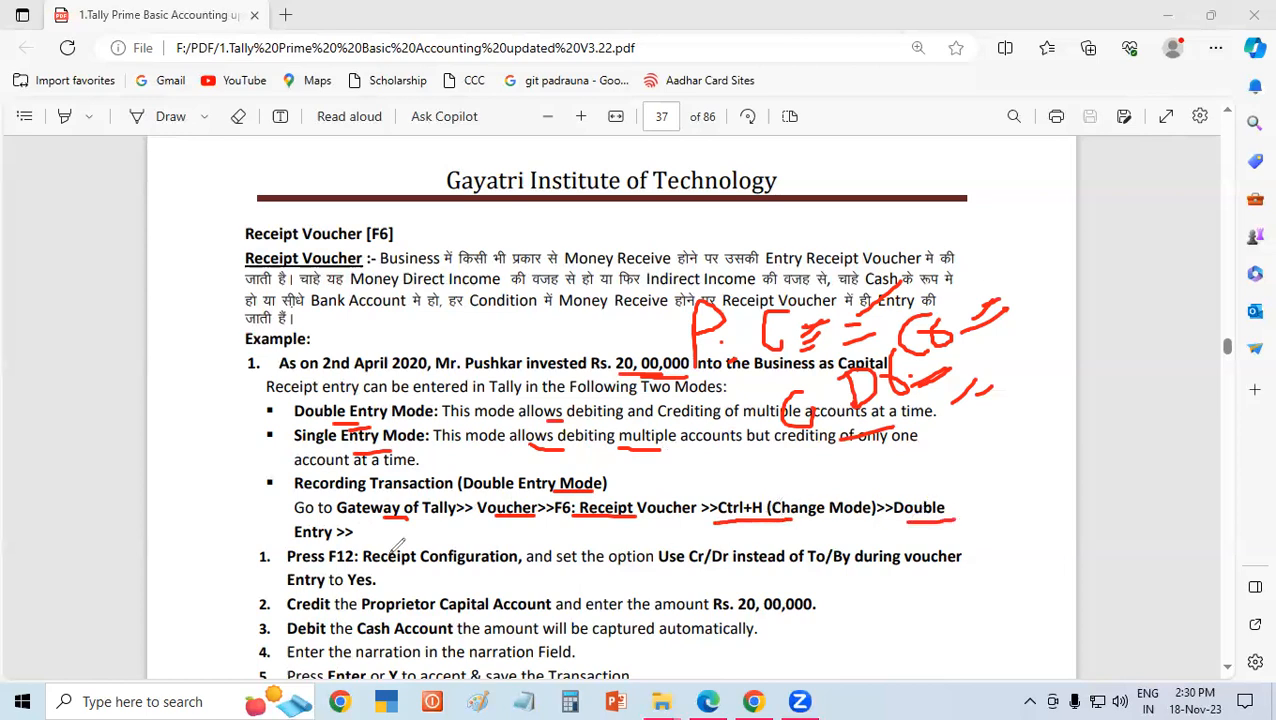
# Underline "Receipt" and "Use Cr/Dr instead of To/By" in the first instruction and clear all the red annotations.
pyautogui.moveTo(368, 537)
pyautogui.mouseDown()
pyautogui.moveTo(388, 535)
pyautogui.moveTo(410, 566)
pyautogui.mouseUp()
pyautogui.moveTo(623, 577); pyautogui.dragTo(833, 568)
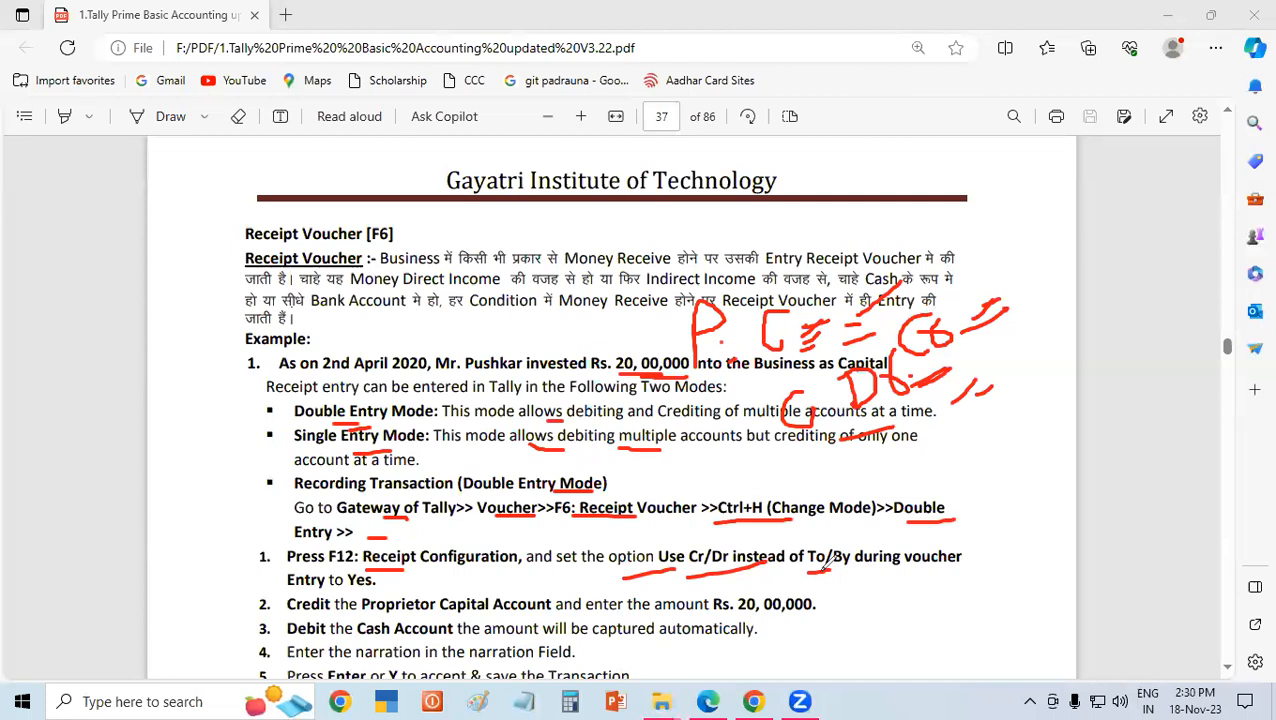
pyautogui.moveTo(418, 567); pyautogui.dragTo(478, 550)
pyautogui.click(99, 486)
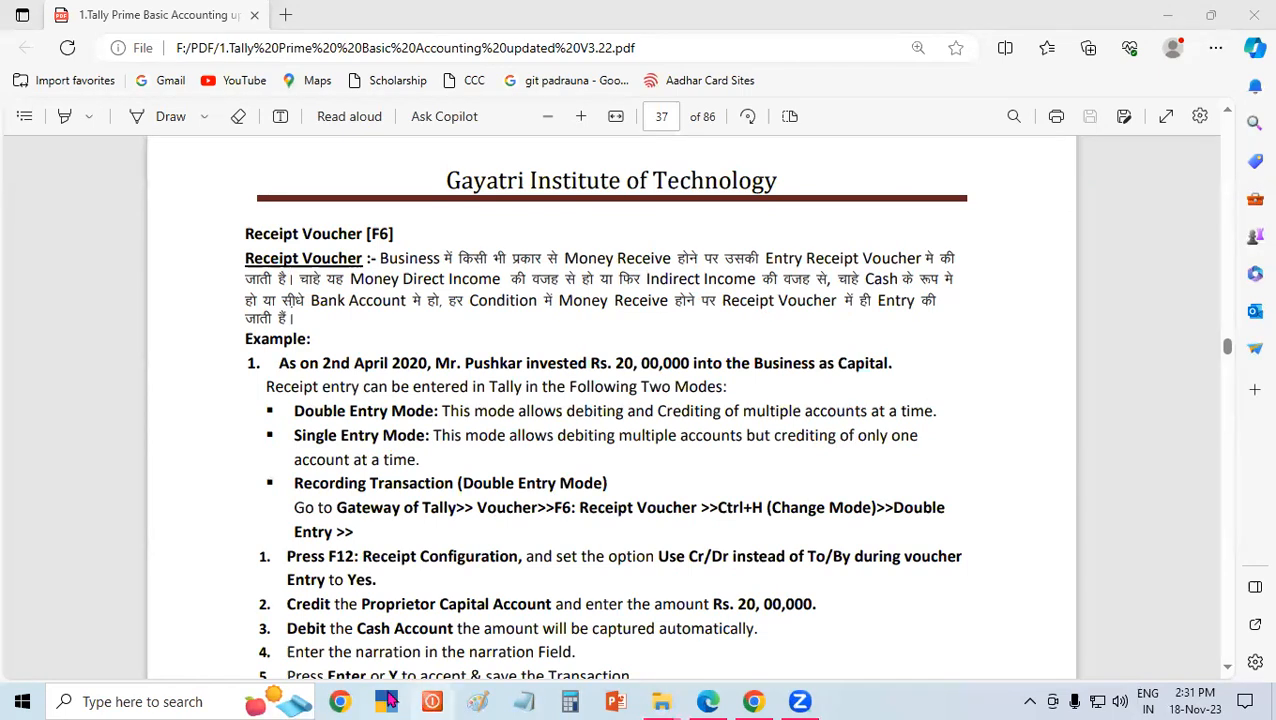
# Switch to TallyPrime and continue in Educational Mode.
pyautogui.press('super+2')
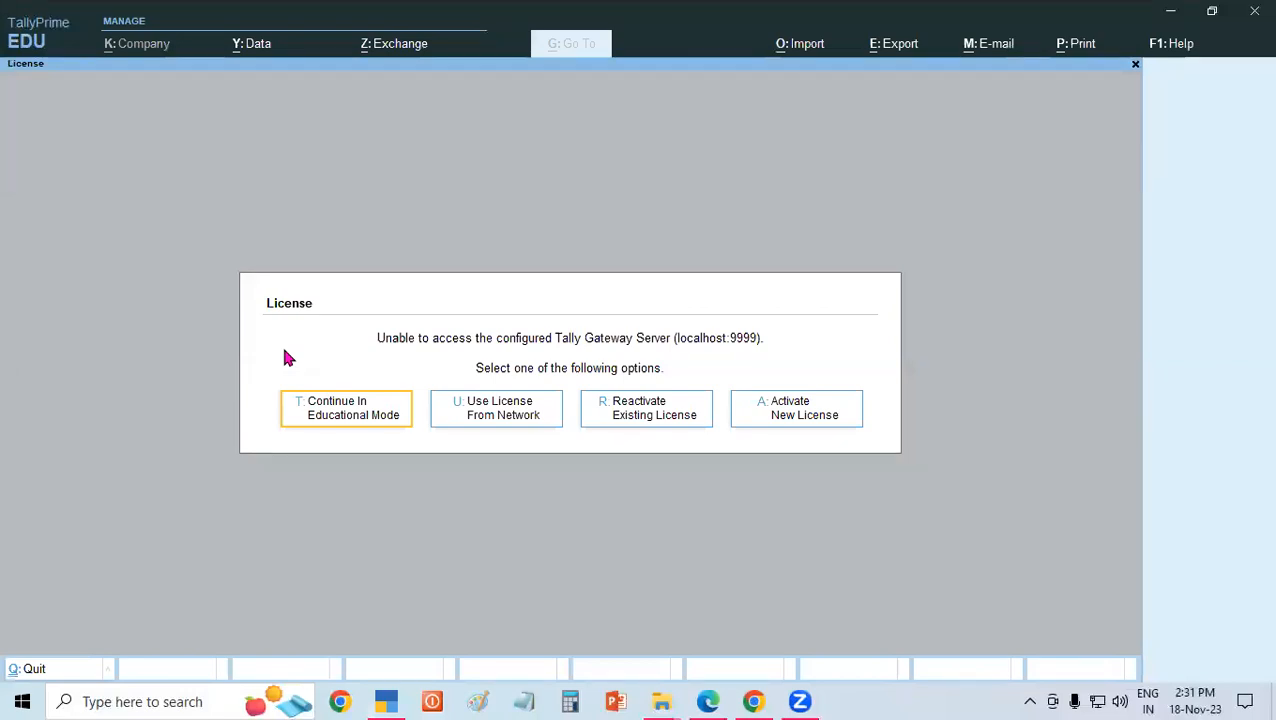
pyautogui.click(358, 420)
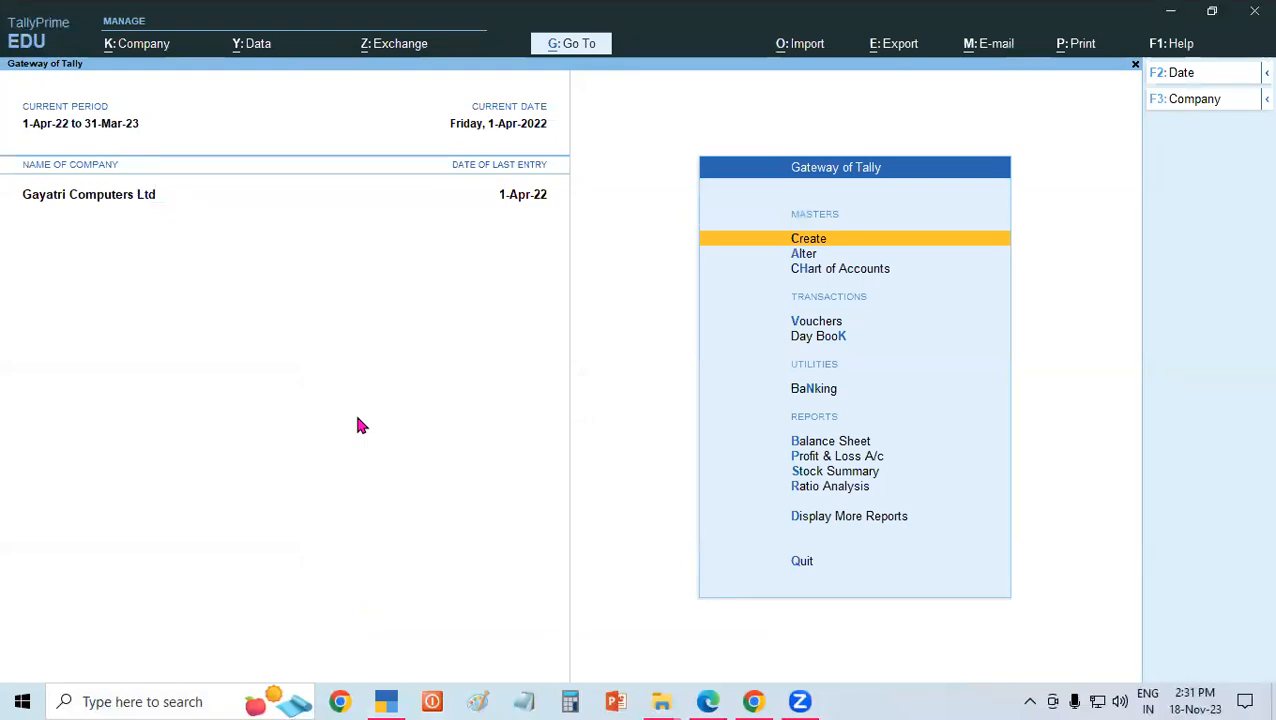
pyautogui.press('alt')
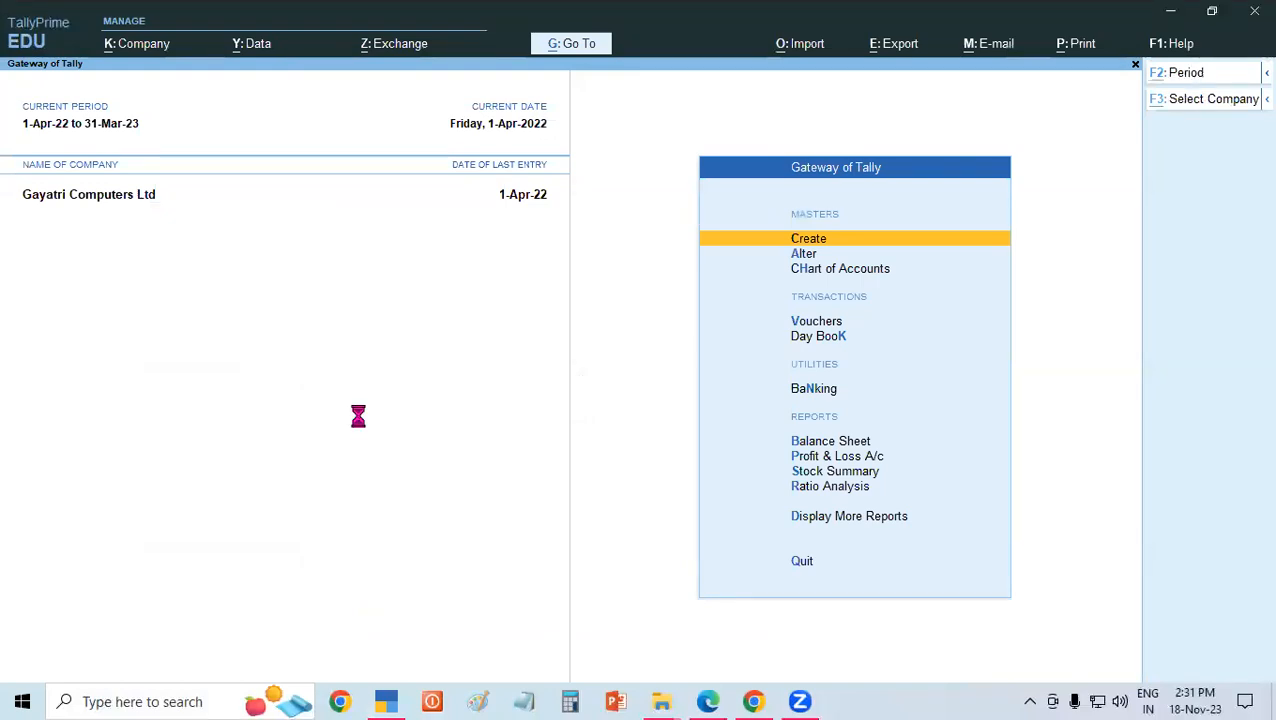
pyautogui.hotkey('alt', 'F3')
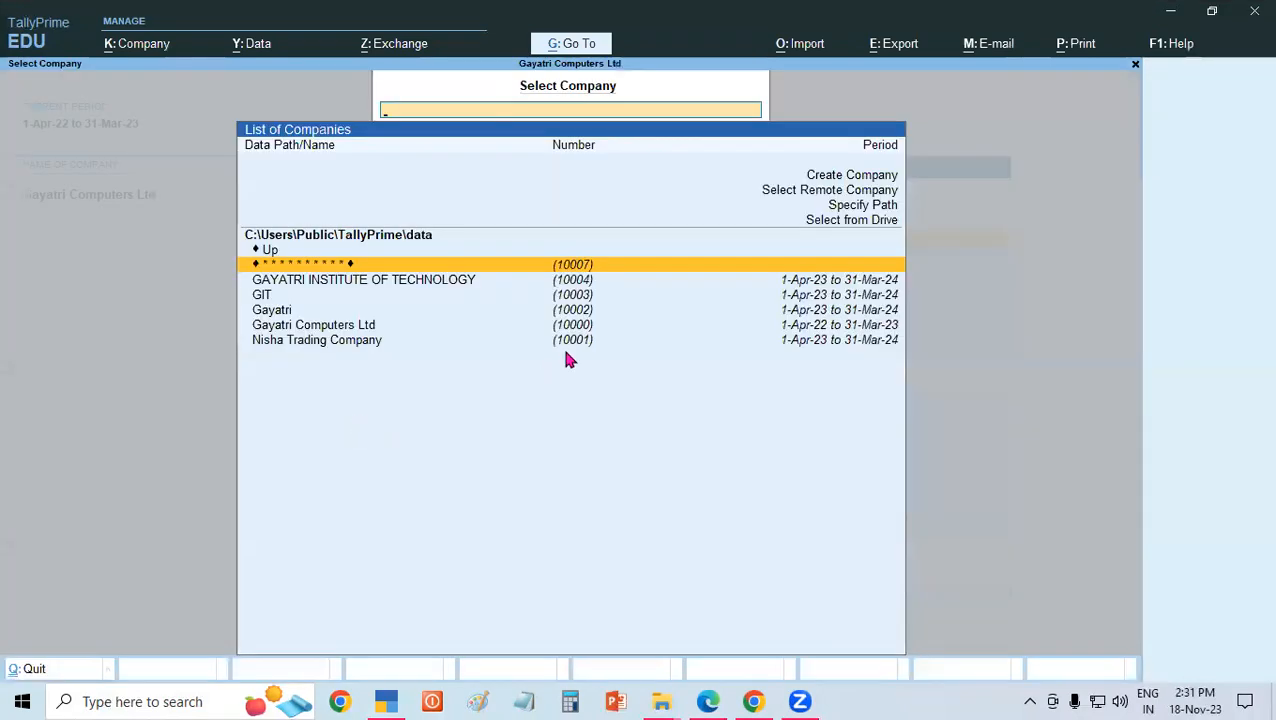
pyautogui.click(822, 220)
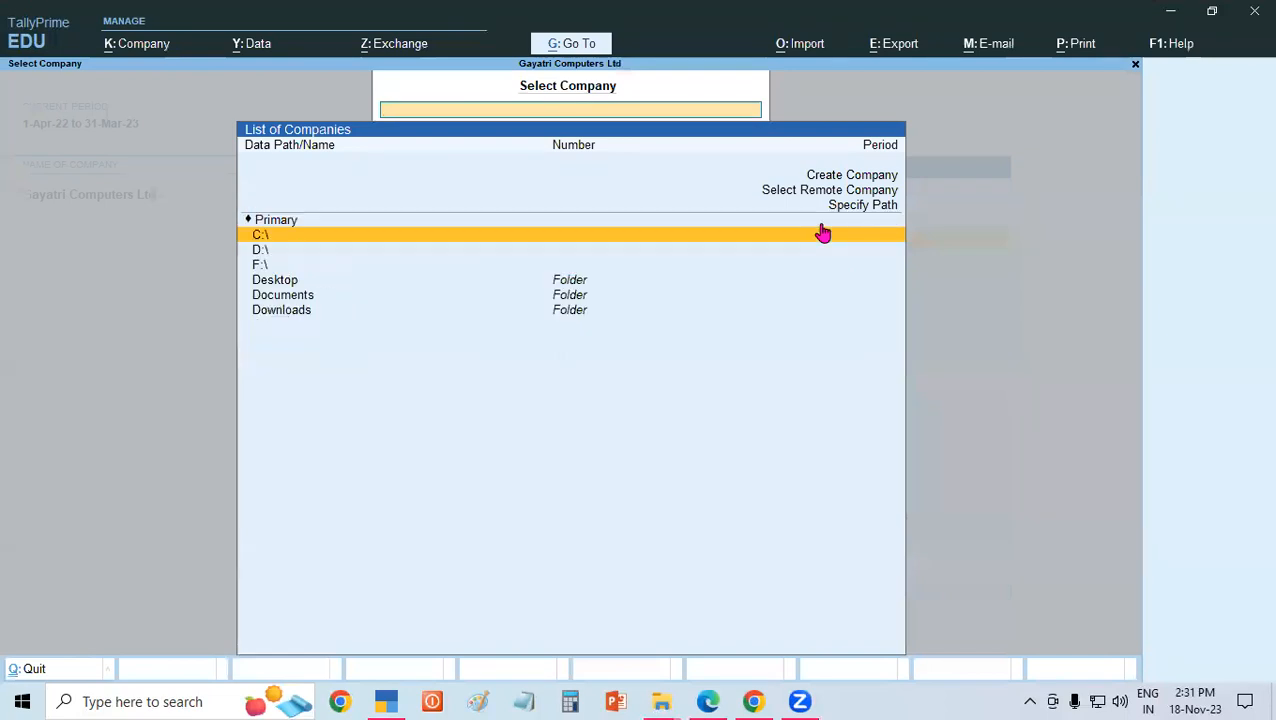
pyautogui.press('Down')
pyautogui.press('Return')
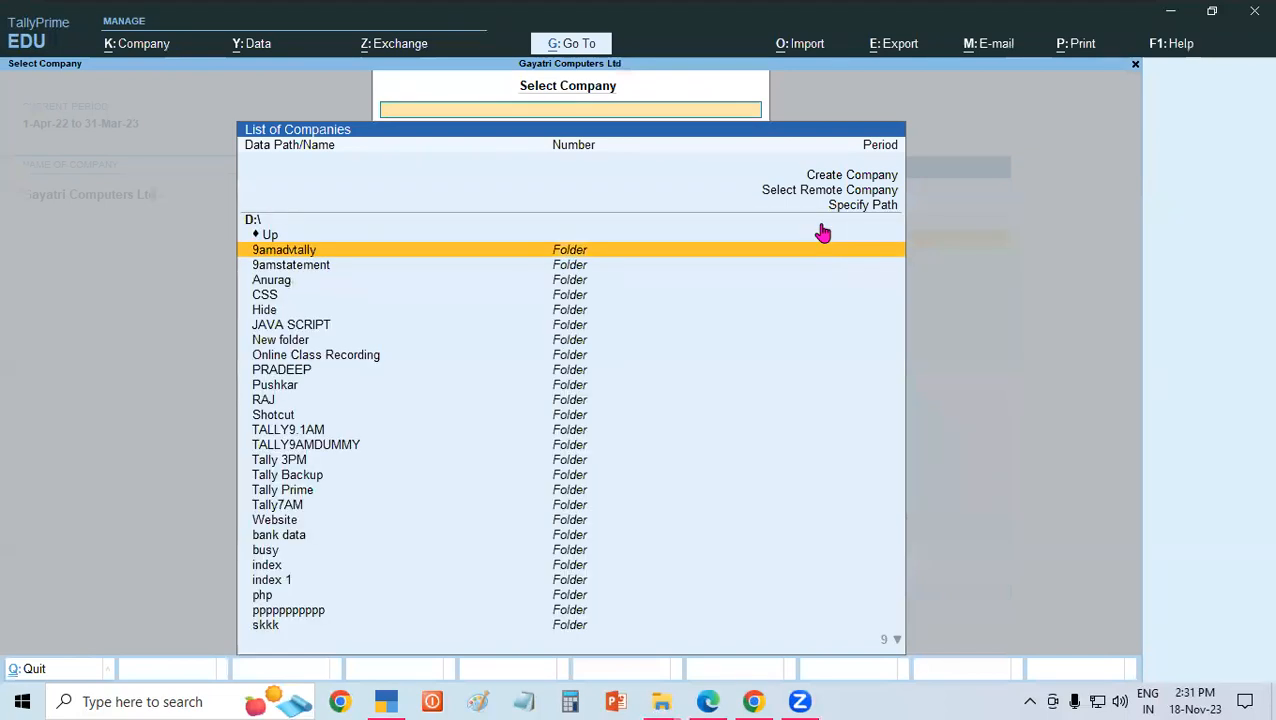
pyautogui.press('Down')
pyautogui.press('Down')
pyautogui.press('Down')
pyautogui.press('Down')
pyautogui.press('Down')
pyautogui.press('Down')
pyautogui.press('Down')
pyautogui.press('Down')
pyautogui.press('Down')
pyautogui.press('Down')
pyautogui.press('Down')
pyautogui.press('Down')
pyautogui.press('Down')
pyautogui.press('Down')
pyautogui.press('Down')
pyautogui.press('Down')
pyautogui.press('Down')
pyautogui.press('Down')
pyautogui.press('Down')
pyautogui.press('Down')
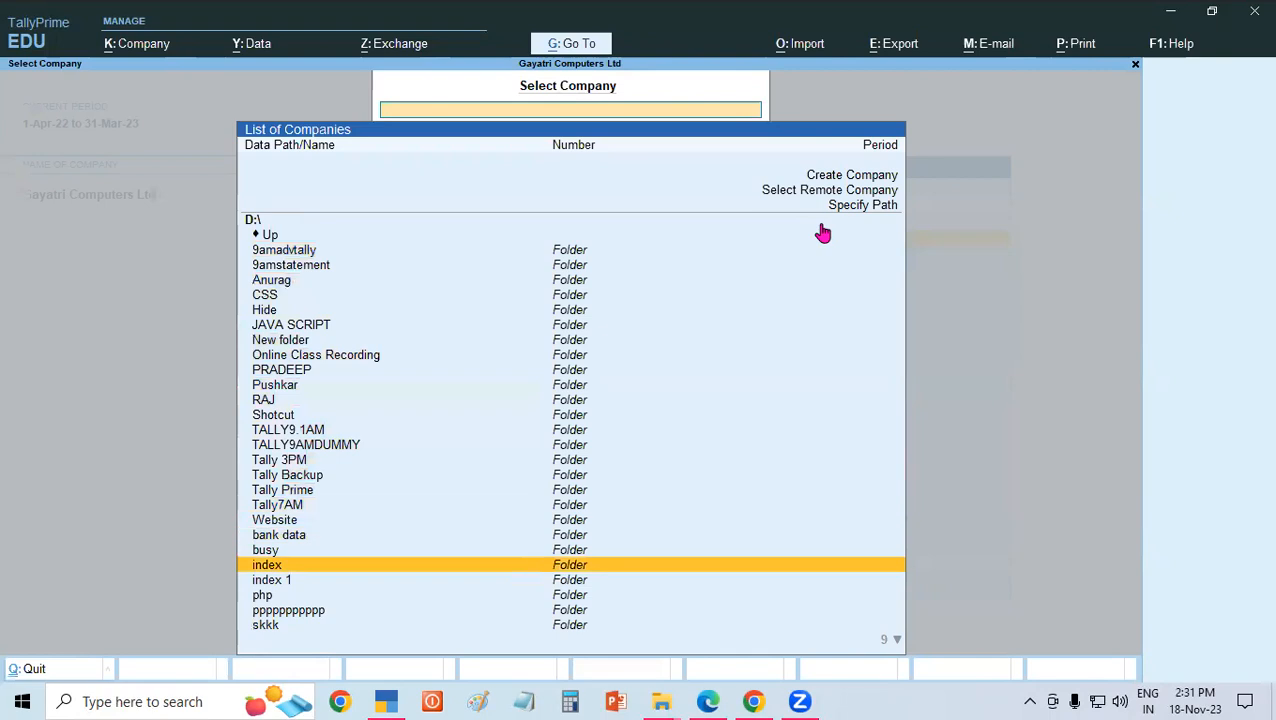
pyautogui.press('Down')
pyautogui.press('Down')
pyautogui.press('Down')
pyautogui.press('Down')
pyautogui.press('Down')
pyautogui.press('Down')
pyautogui.press('Down')
pyautogui.press('Down')
pyautogui.press('Down')
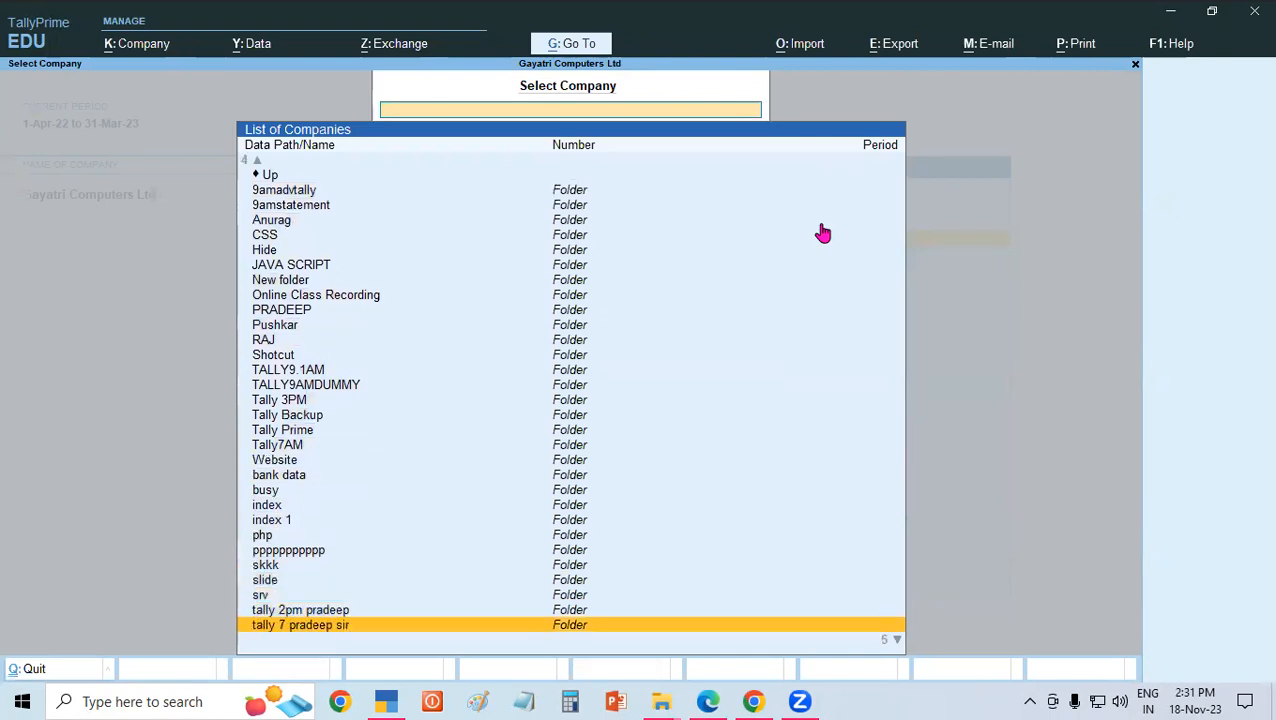
pyautogui.press('Up')
pyautogui.press('Up')
pyautogui.press('Up')
pyautogui.press('Return')
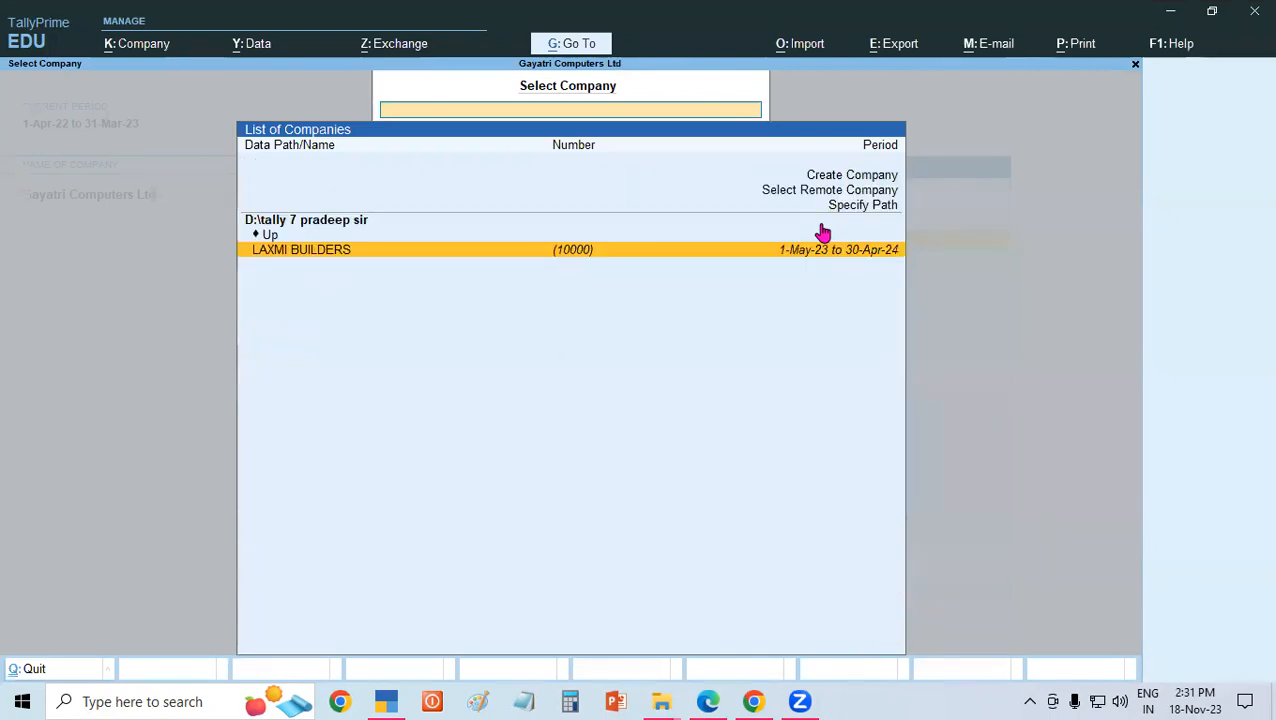
pyautogui.press('Escape')
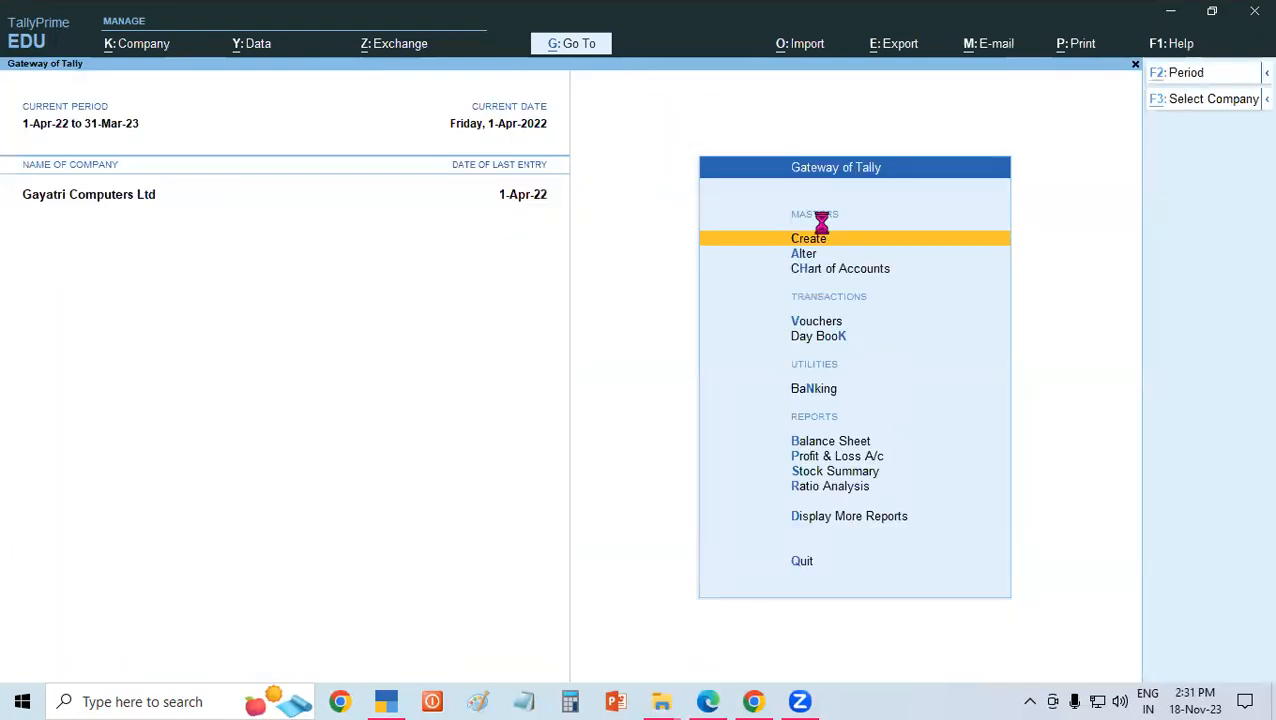
# Start selecting a company from a drive and list the folders of the D:\ drive.
pyautogui.press('F3')
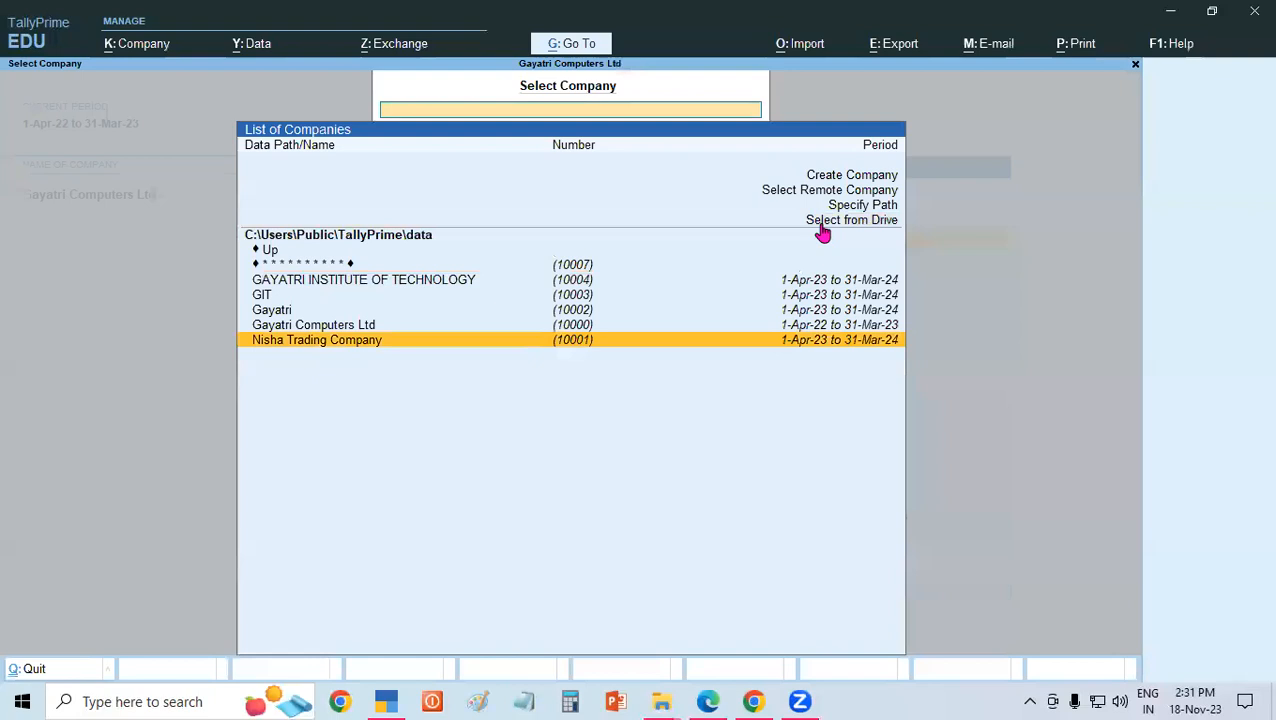
pyautogui.press('Up')
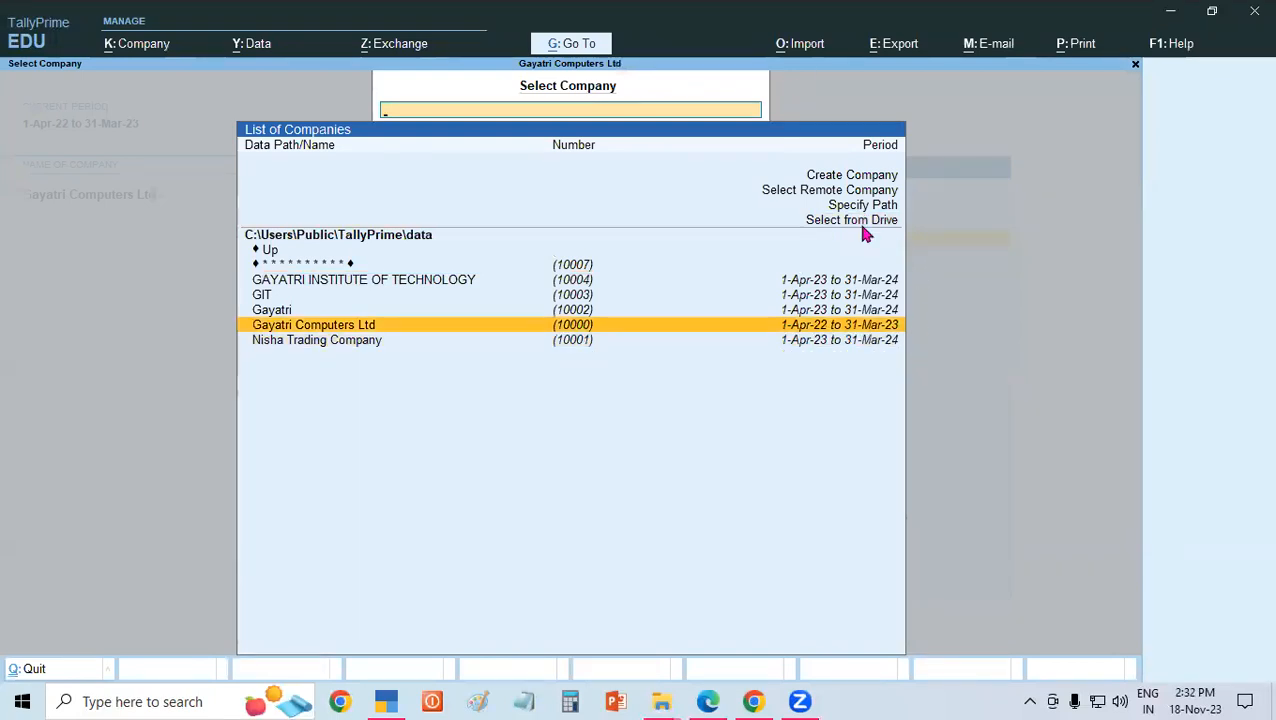
pyautogui.click(859, 223)
pyautogui.click(859, 226)
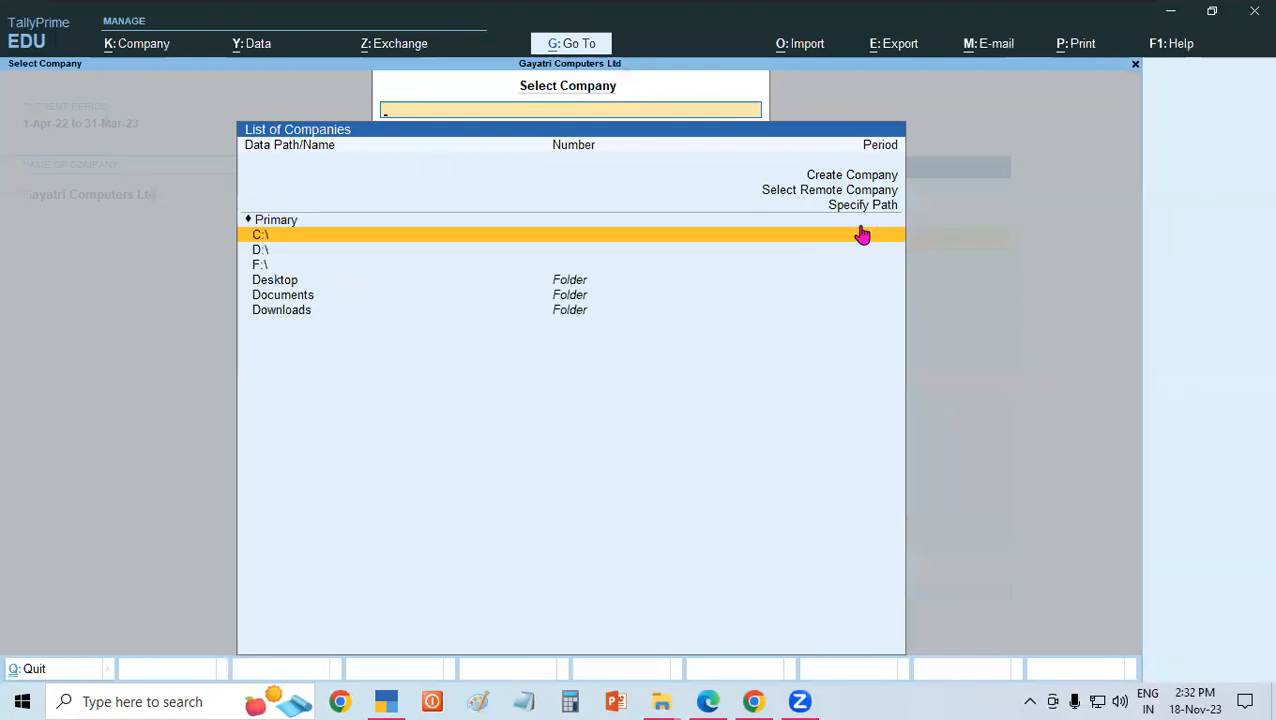
pyautogui.press('Down')
pyautogui.press('Return')
# Load the company Gayatri Computer Pvt Ltd from its folder on the D:\ drive.
pyautogui.press('Down')
pyautogui.press('Down')
pyautogui.press('Down')
pyautogui.press('Down')
pyautogui.press('Down')
pyautogui.press('Down')
pyautogui.press('Down')
pyautogui.press('Down')
pyautogui.press('Down')
pyautogui.press('Down')
pyautogui.press('Down')
pyautogui.press('Down')
pyautogui.press('Down')
pyautogui.press('Down')
pyautogui.press('Down')
pyautogui.press('Down')
pyautogui.press('Down')
pyautogui.press('Down')
pyautogui.press('Down')
pyautogui.press('Down')
pyautogui.press('Down')
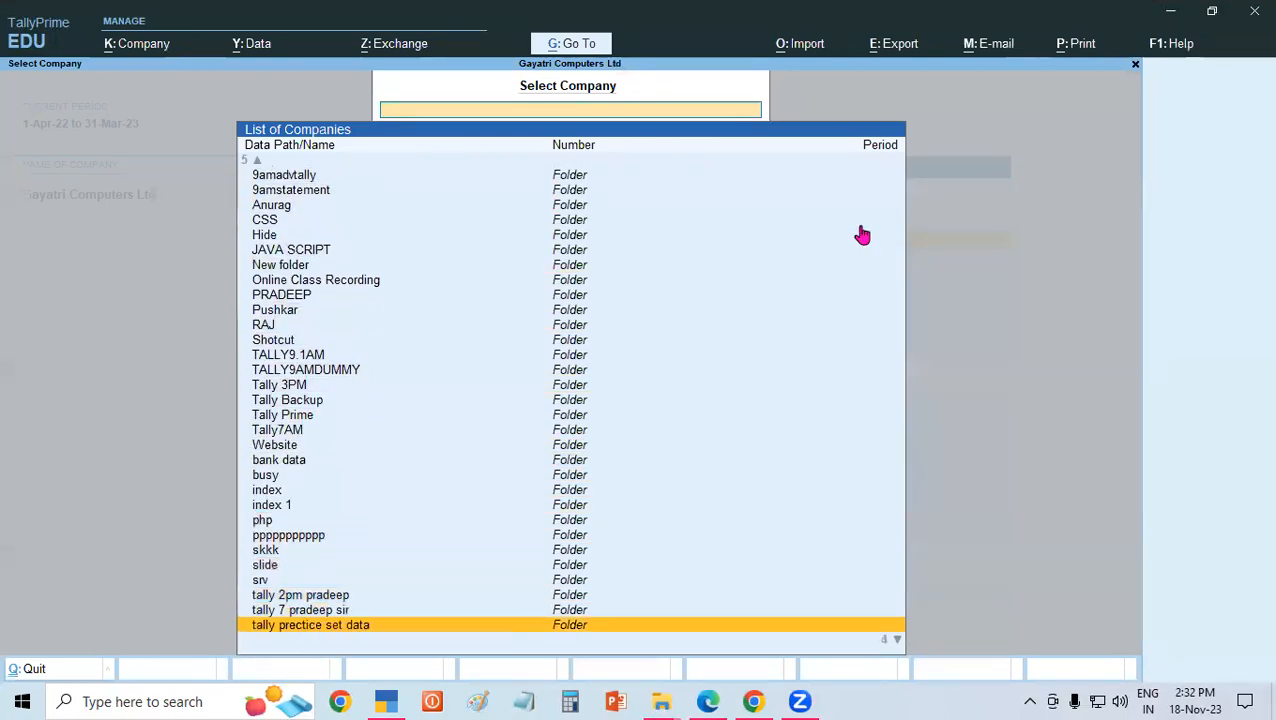
pyautogui.press('Down')
pyautogui.press('Down')
pyautogui.press('Down')
pyautogui.press('Down')
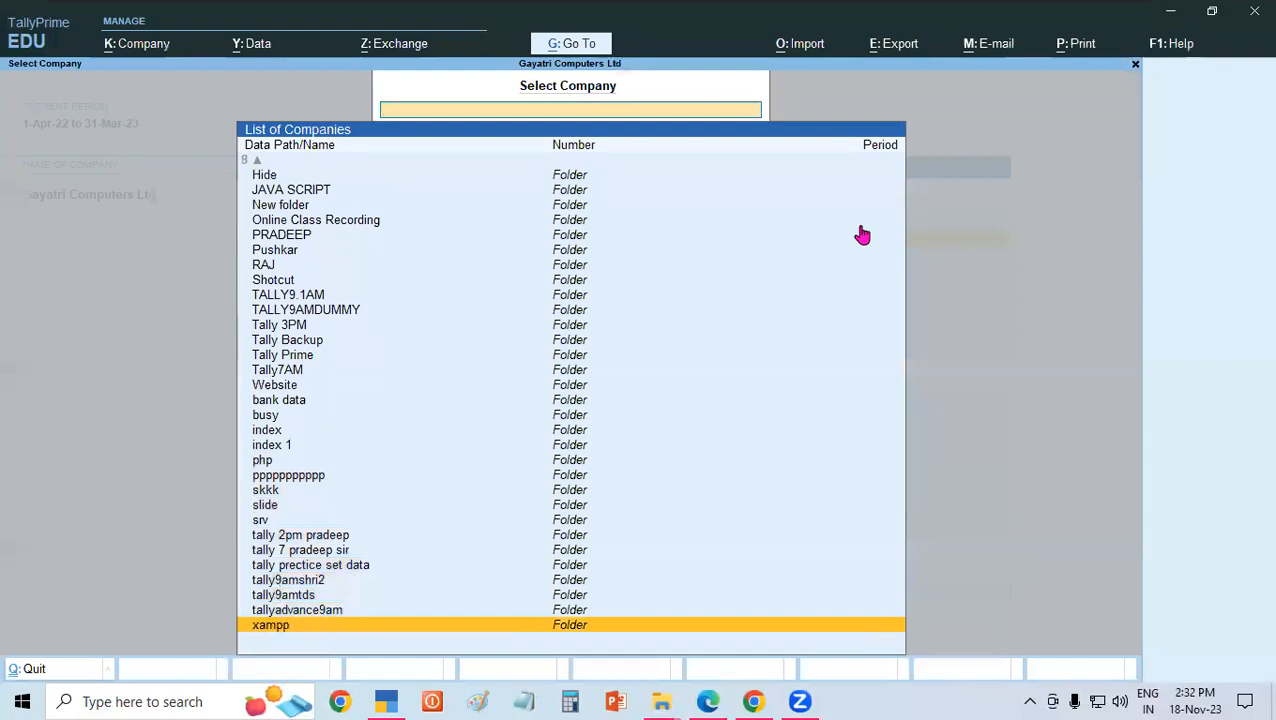
pyautogui.press('Up')
pyautogui.press('Up')
pyautogui.press('Up')
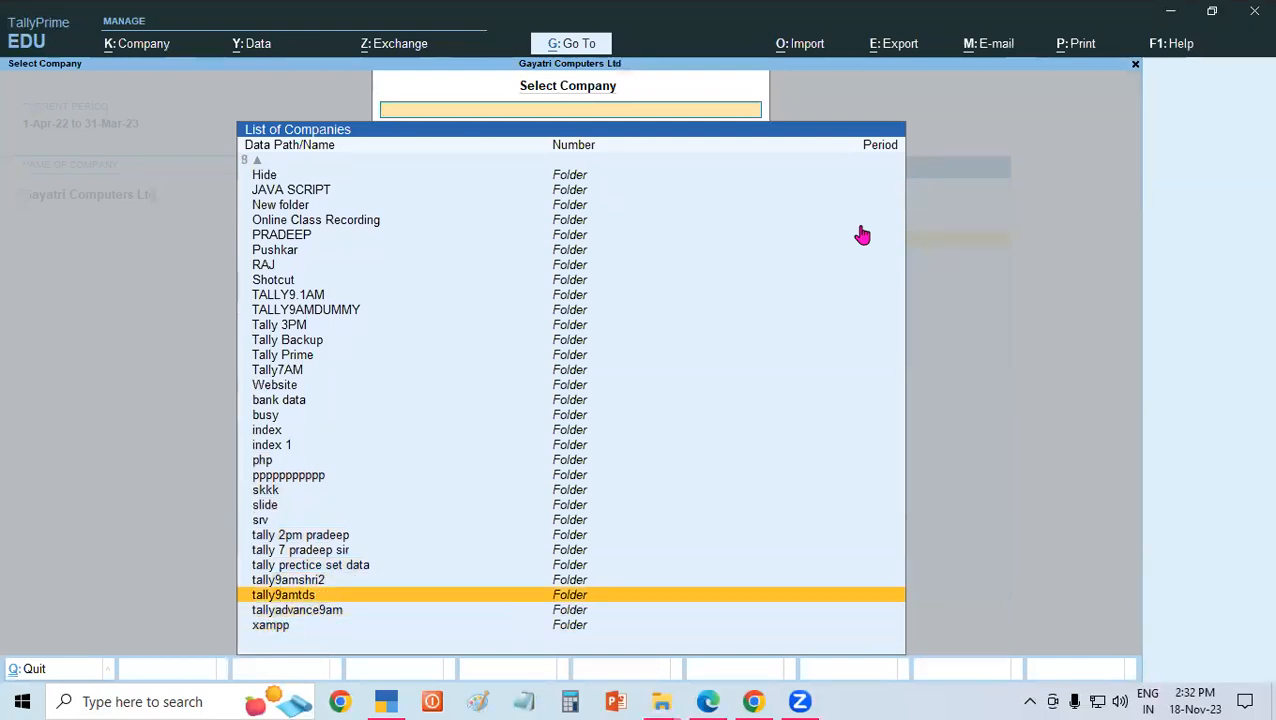
pyautogui.press('Up')
pyautogui.press('Up')
pyautogui.press('Up')
pyautogui.press('Return')
pyautogui.press('Return')
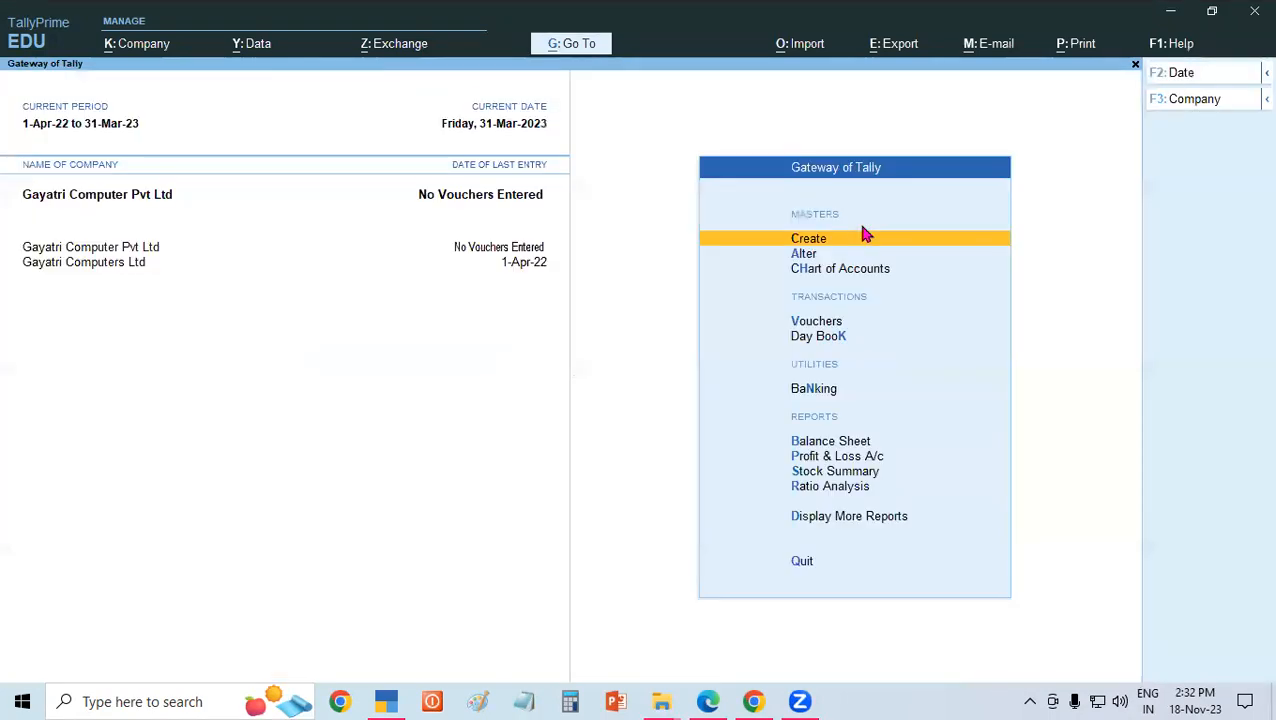
# Open the company's Balance Sheet and show it in detailed form to examine the liability and asset accounts.
pyautogui.press('b')
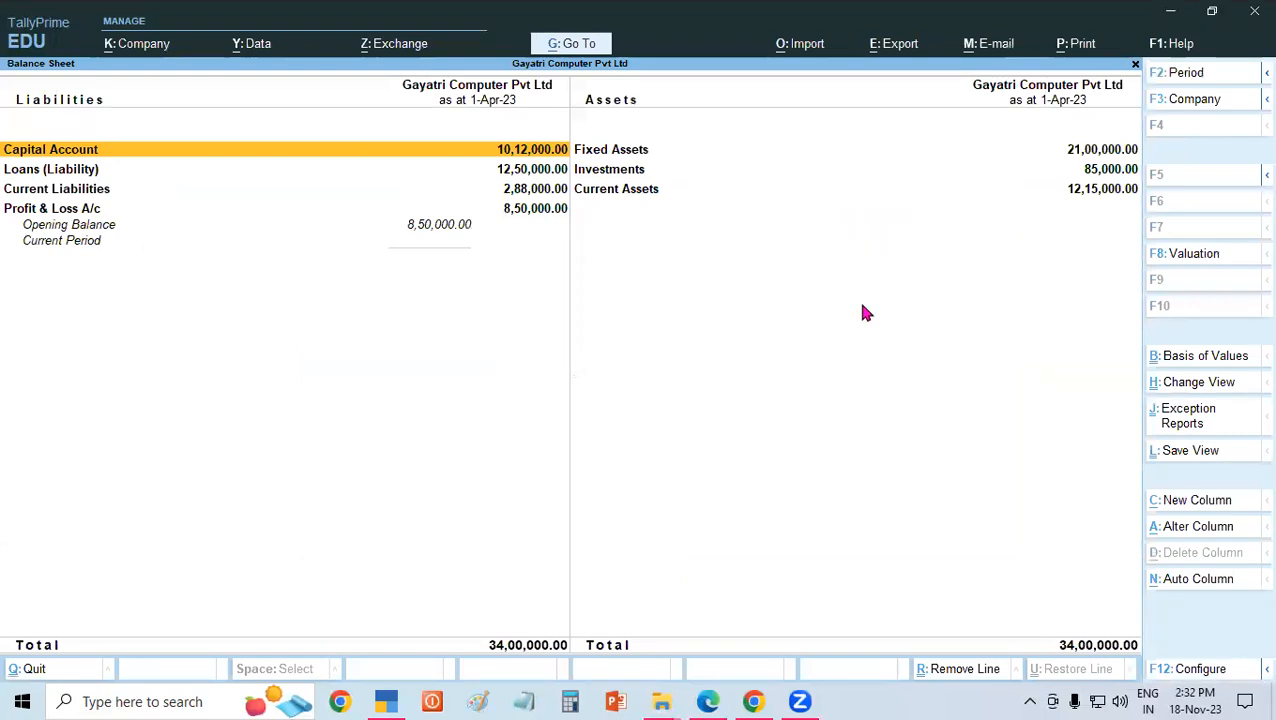
pyautogui.click(922, 592)
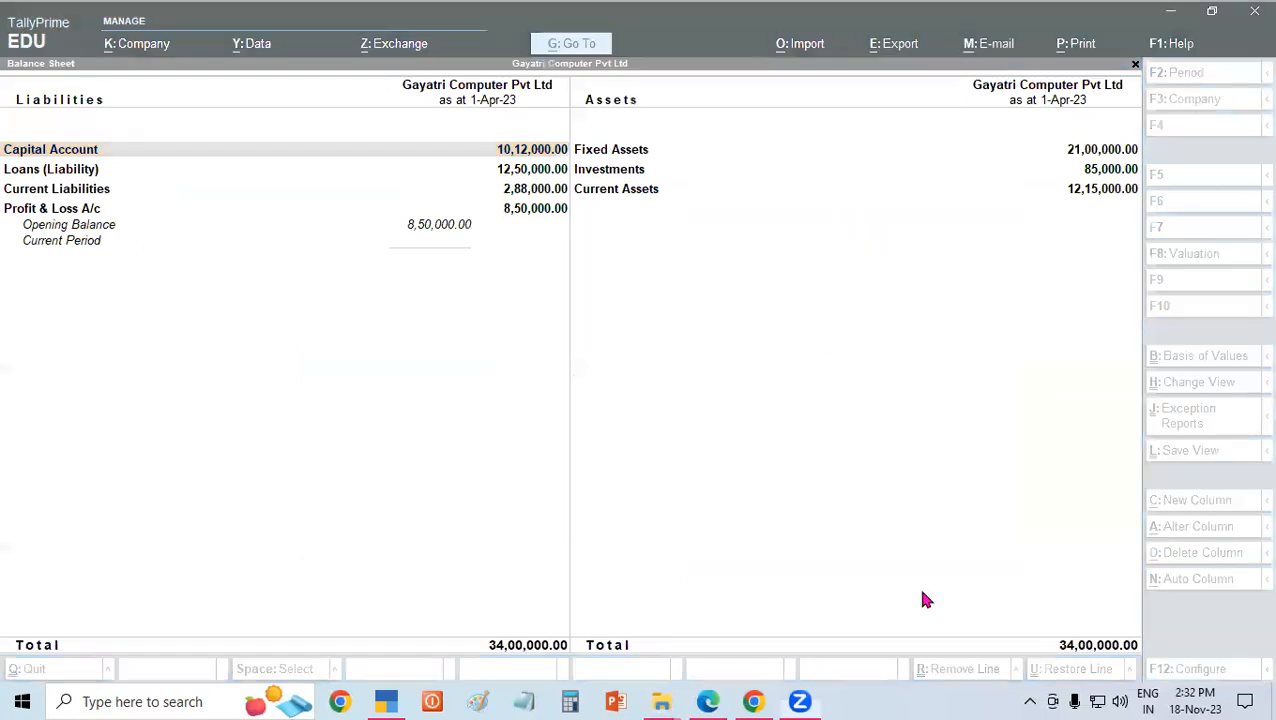
pyautogui.click(1058, 601)
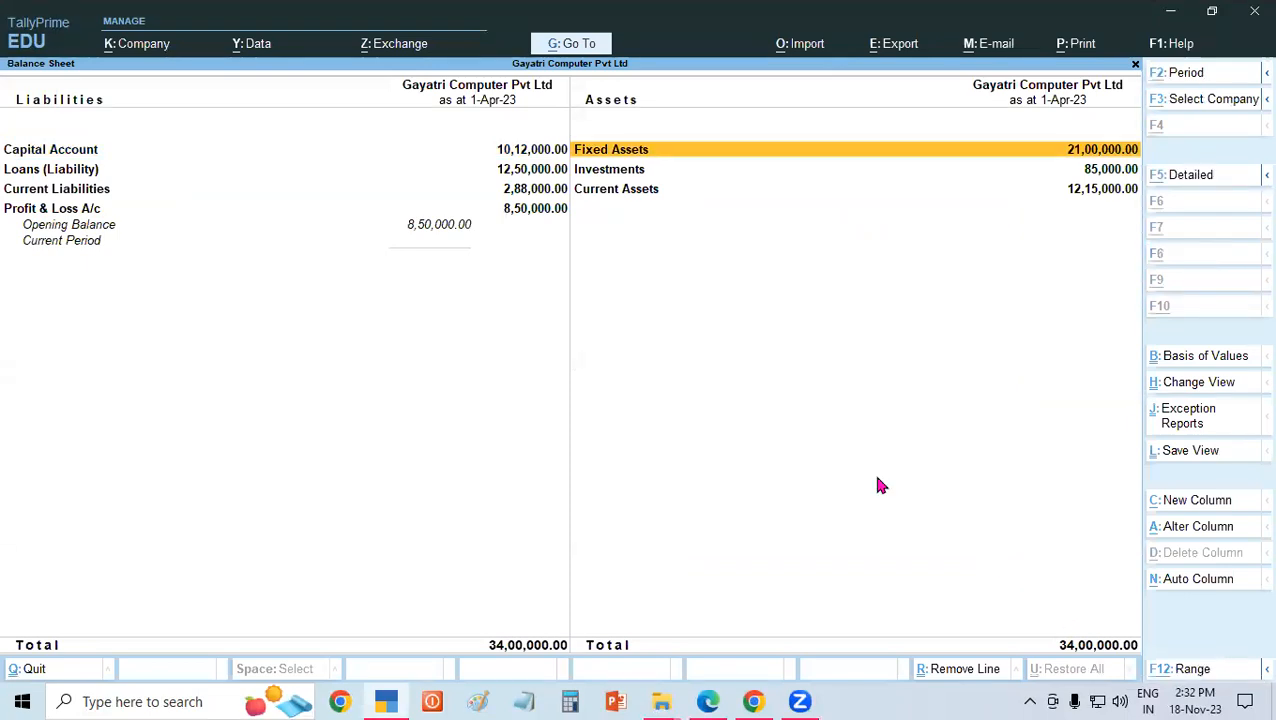
pyautogui.hotkey('alt', 'F5')
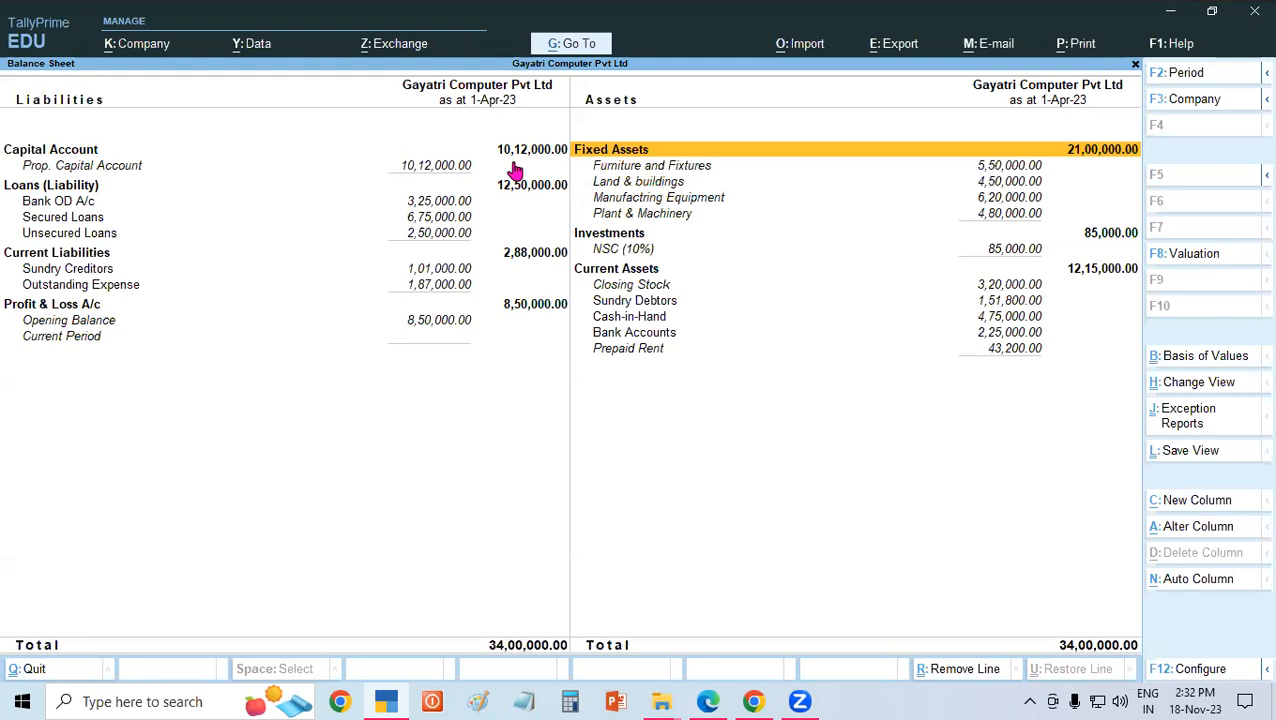
# Leave the Balance Sheet and open a new Receipt voucher for Gayatri Computer Pvt Ltd.
pyautogui.press('Escape')
pyautogui.press('Home')
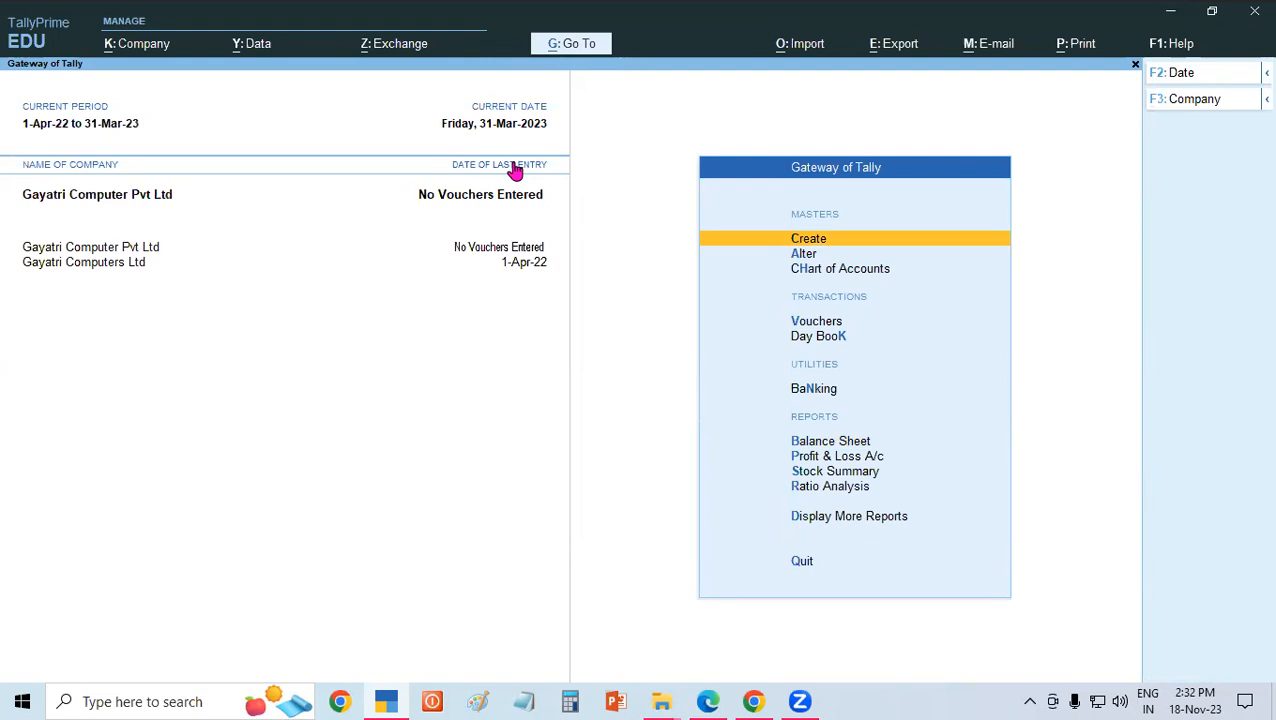
pyautogui.press('Down')
pyautogui.press('Down')
pyautogui.press('Down')
pyautogui.press('Down')
pyautogui.press('Down')
pyautogui.press('Up')
pyautogui.press('Down')
pyautogui.press('Up')
pyautogui.press('Up')
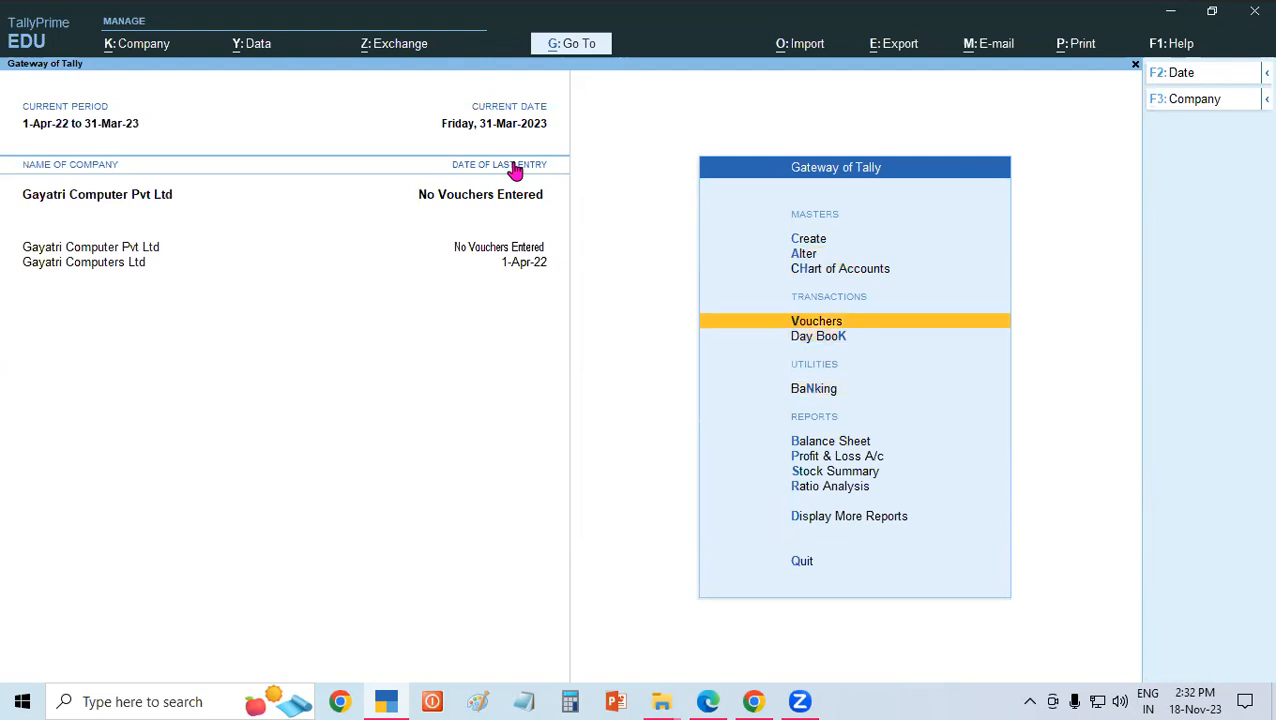
pyautogui.press('Return')
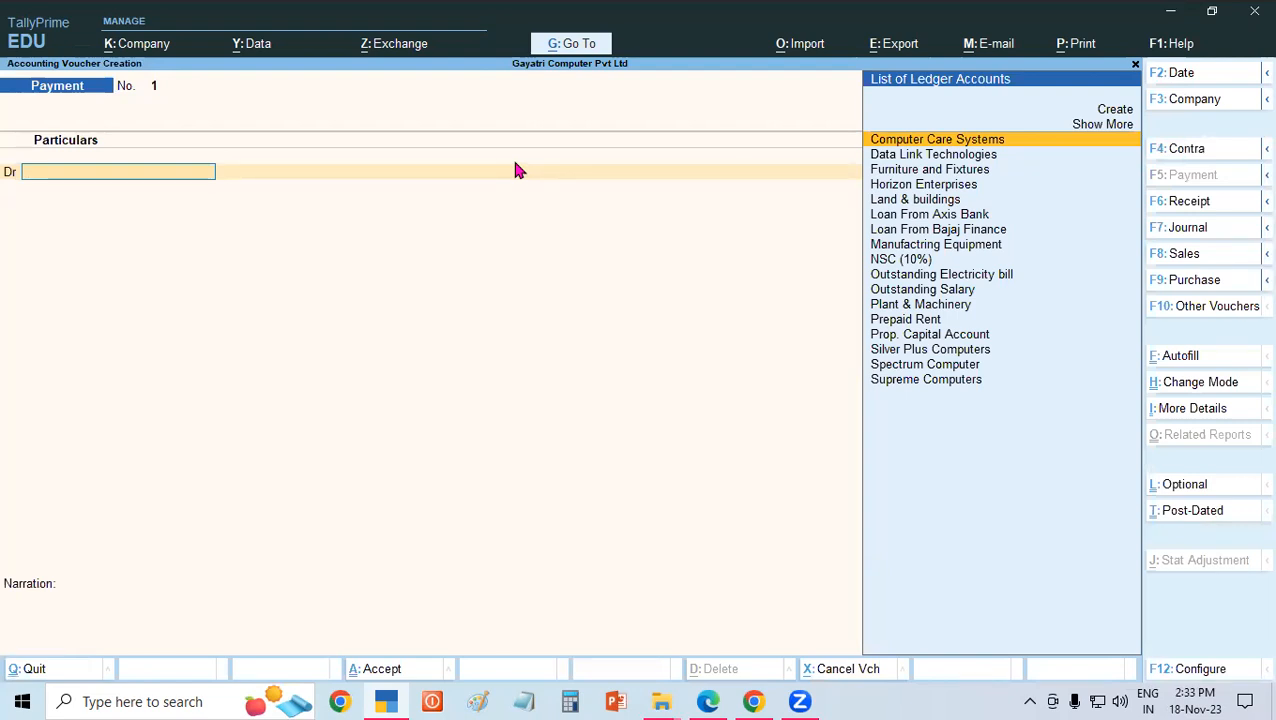
pyautogui.press('F6')
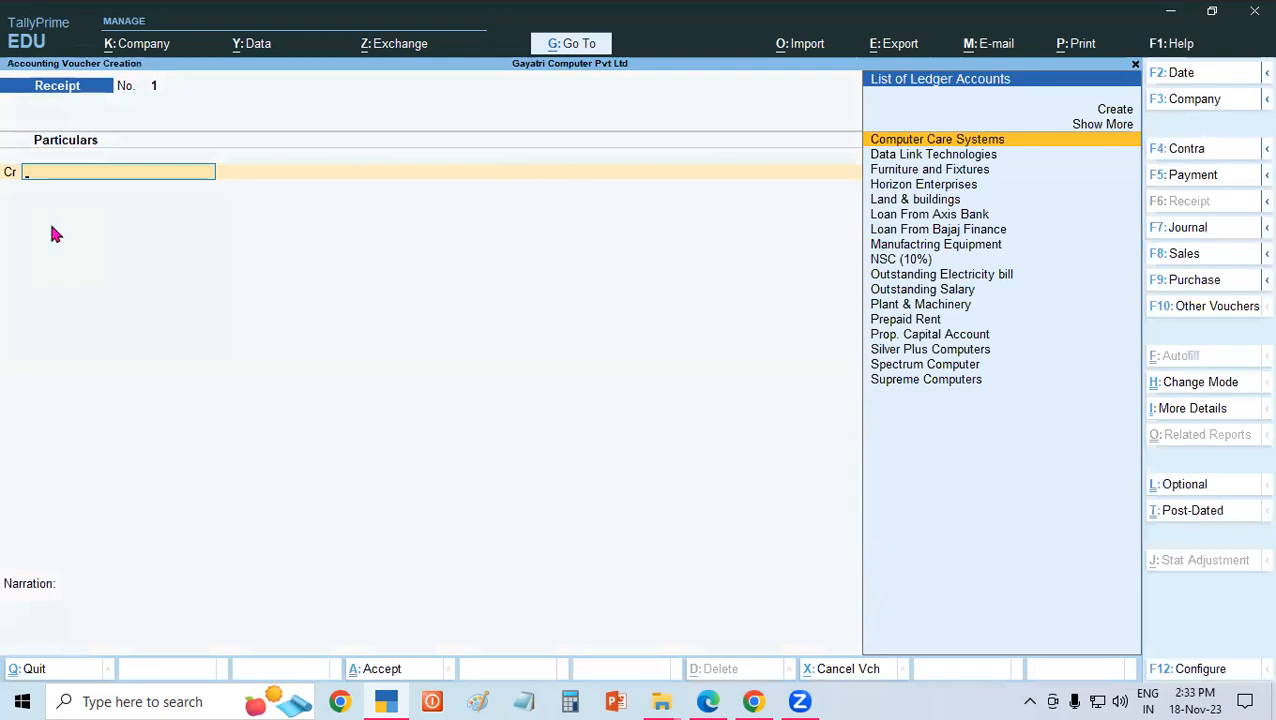
# Show more voucher configurations and set "Use Cr/Dr instead of To/By during voucher entry" to No.
pyautogui.press('F12')
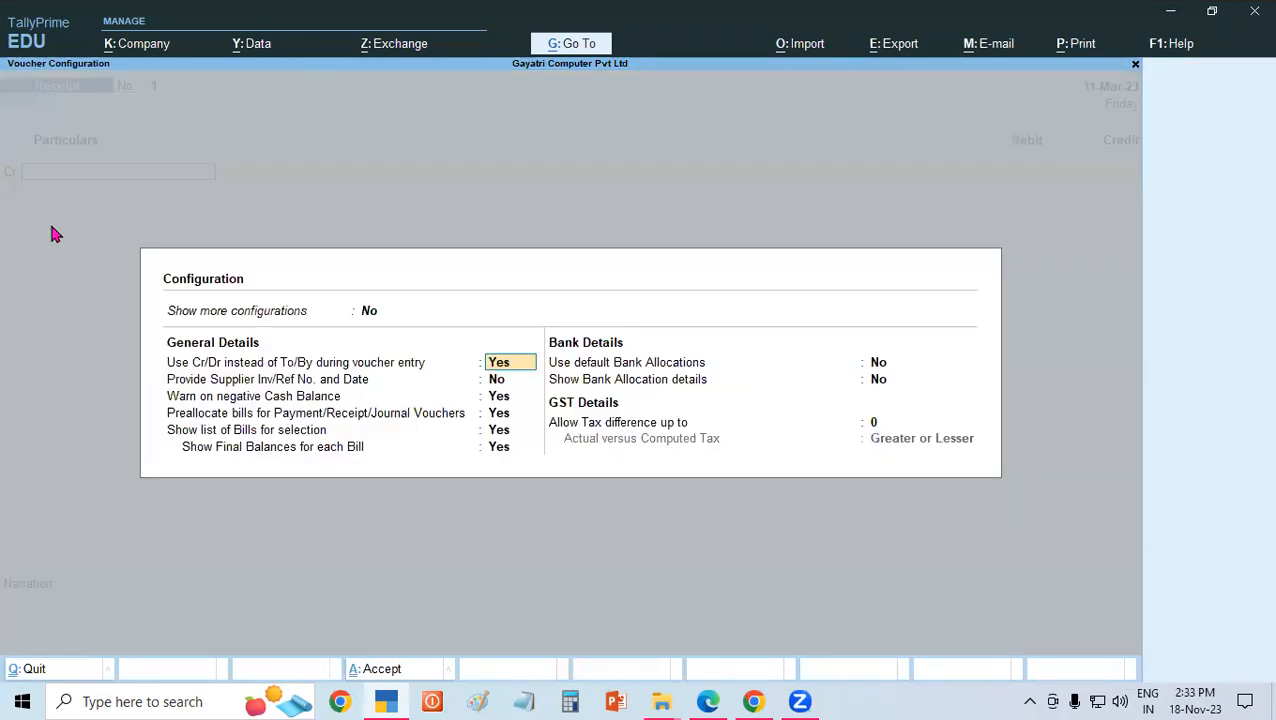
pyautogui.click(369, 313)
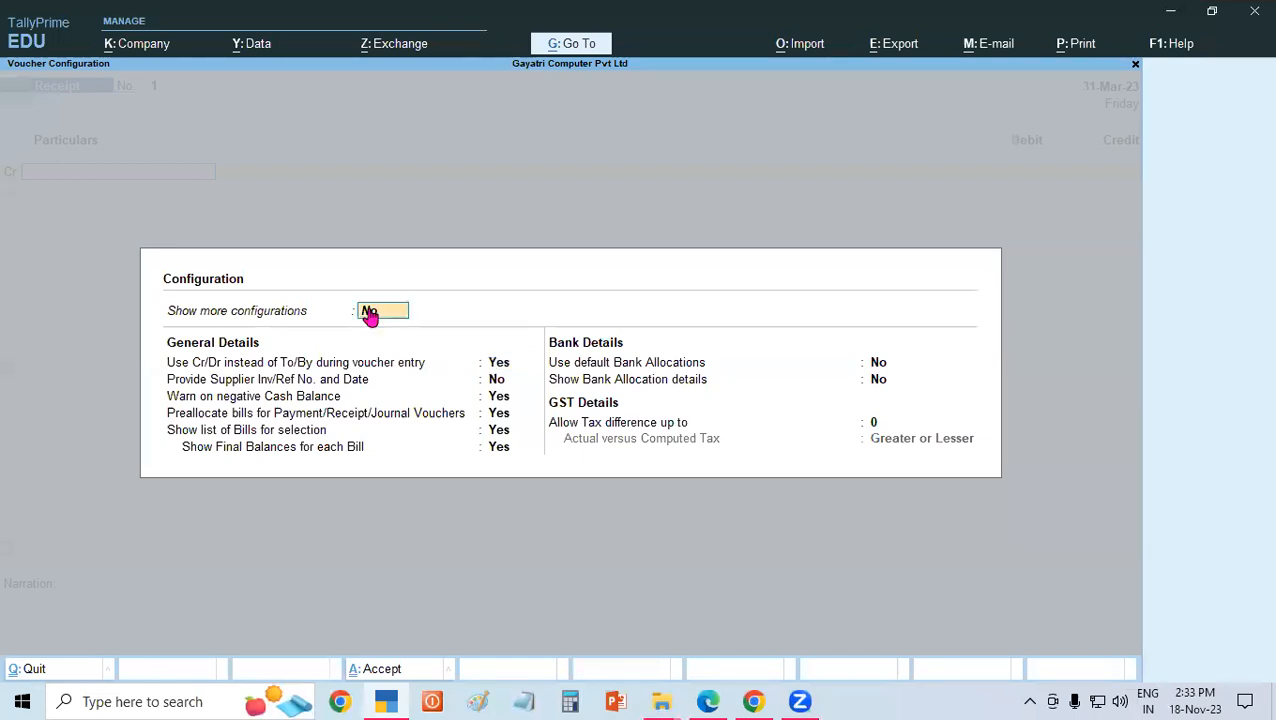
pyautogui.press('y')
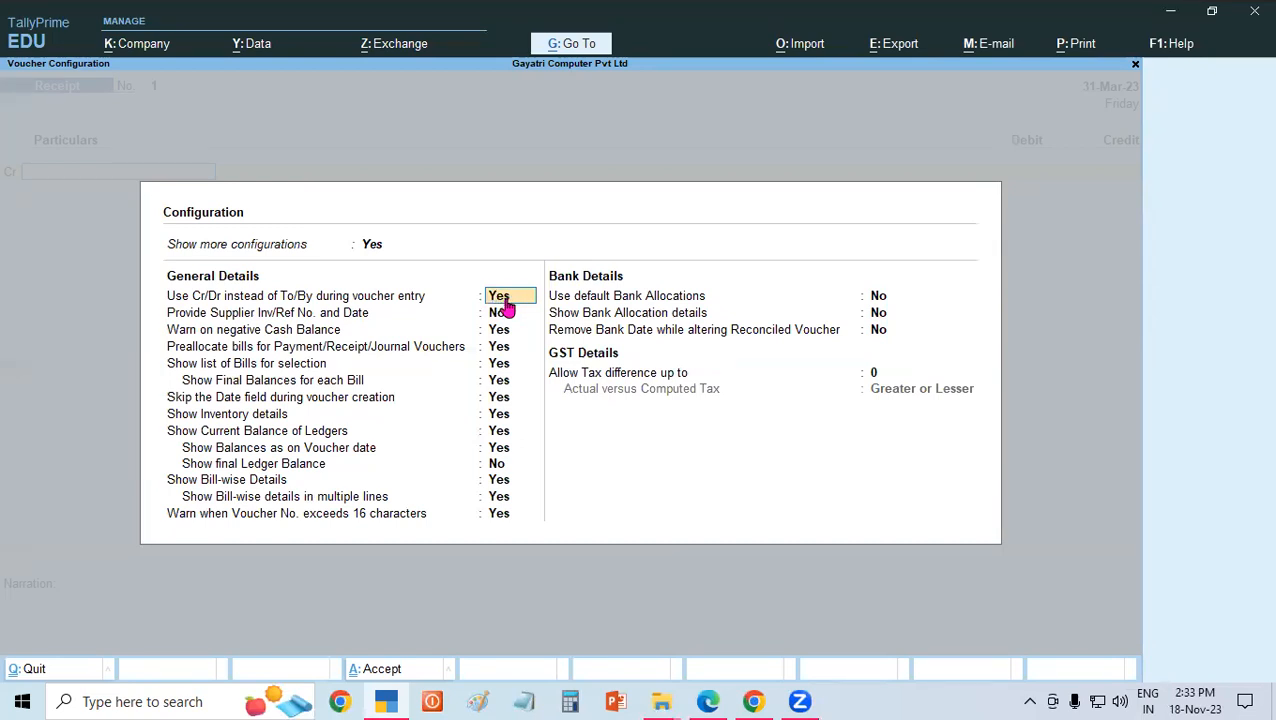
pyautogui.write('no')
pyautogui.press('Return')
pyautogui.hotkey('ctrl', 'a')
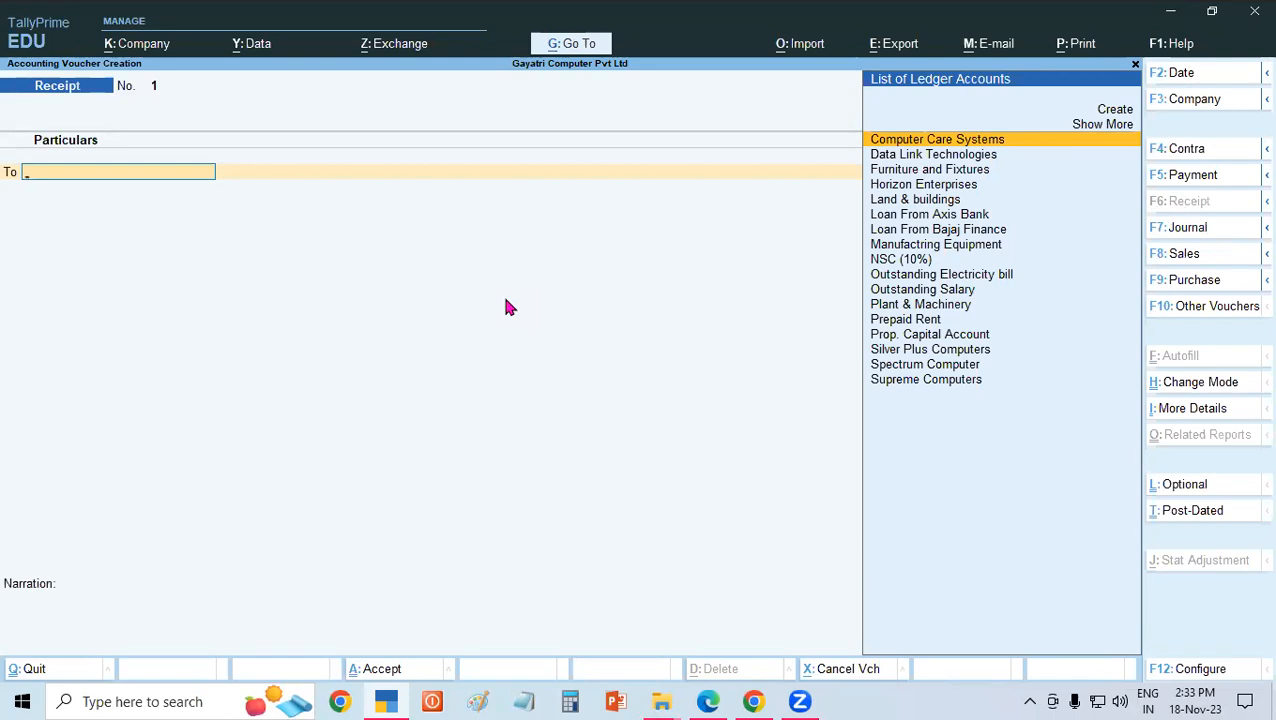
# Set "Use Cr/Dr instead of To/By during voucher entry" back to Yes in the voucher configuration.
pyautogui.press('F12')
pyautogui.write('y')
pyautogui.press('Return')
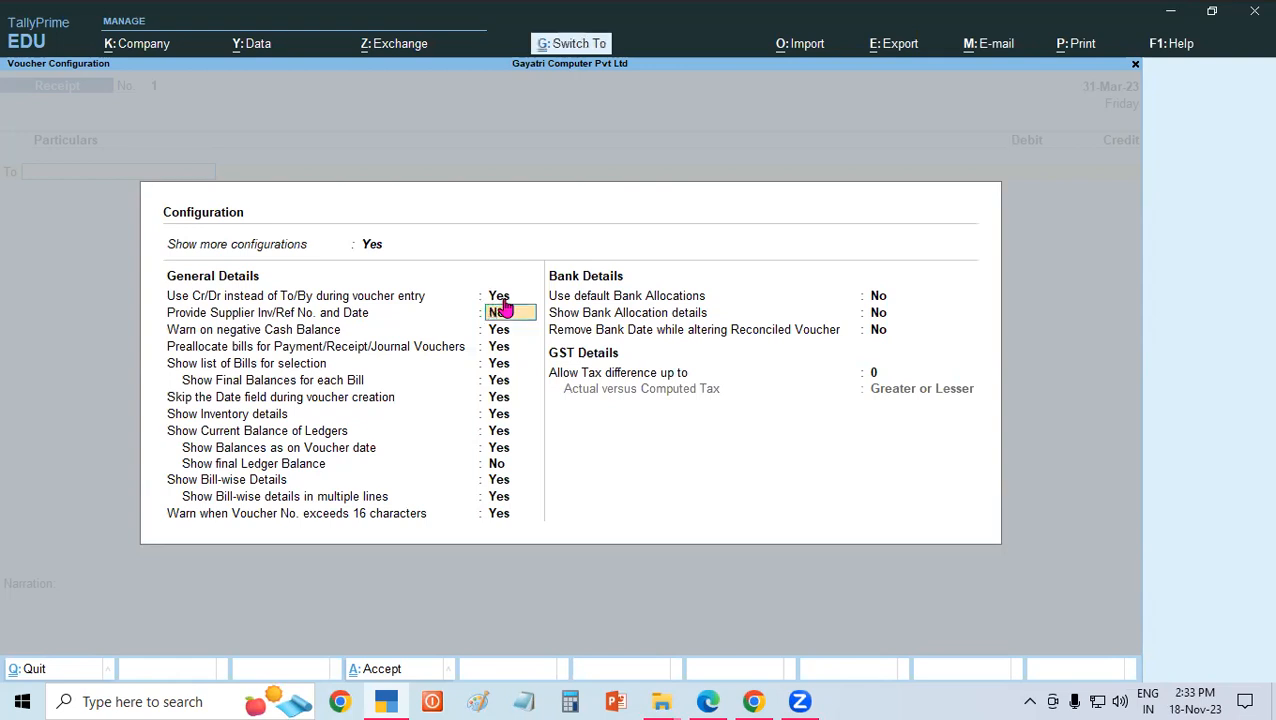
pyautogui.hotkey('ctrl', 'a')
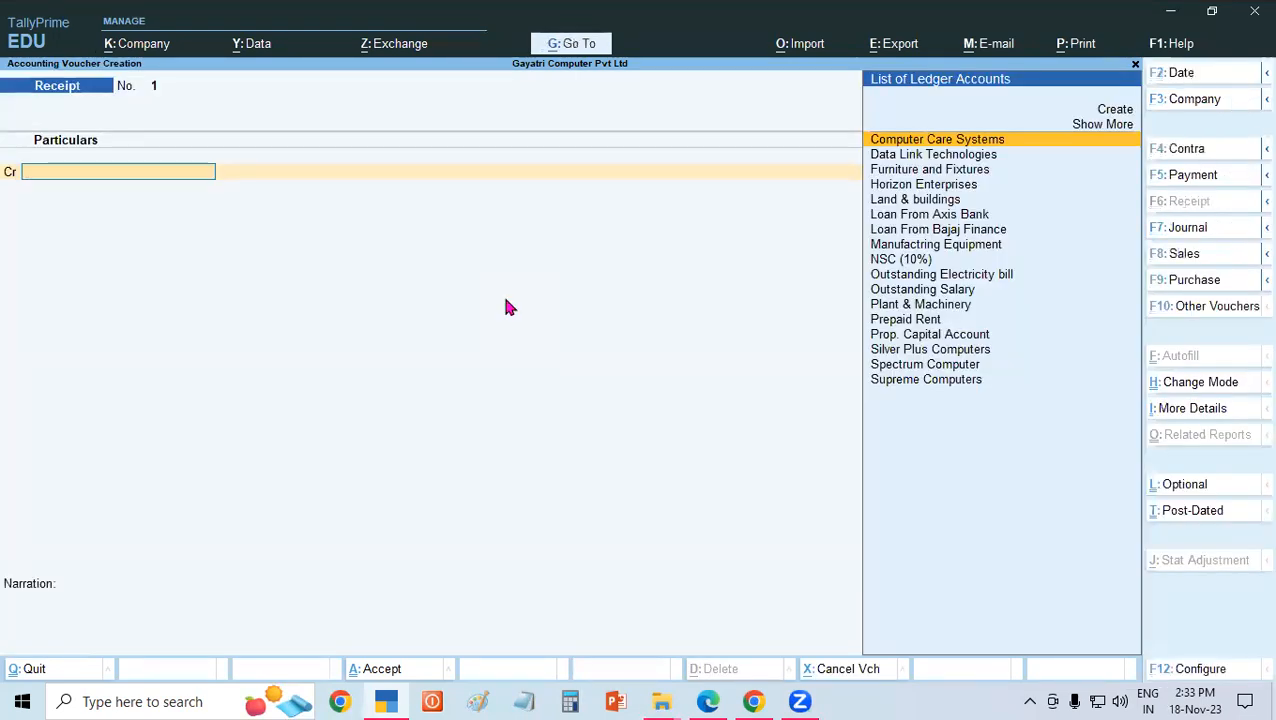
# Review the capital receipt example in the PDF and credit Prop. Capital Account with 20,00,000 in the TallyPrime receipt voucher.
pyautogui.click(708, 701)
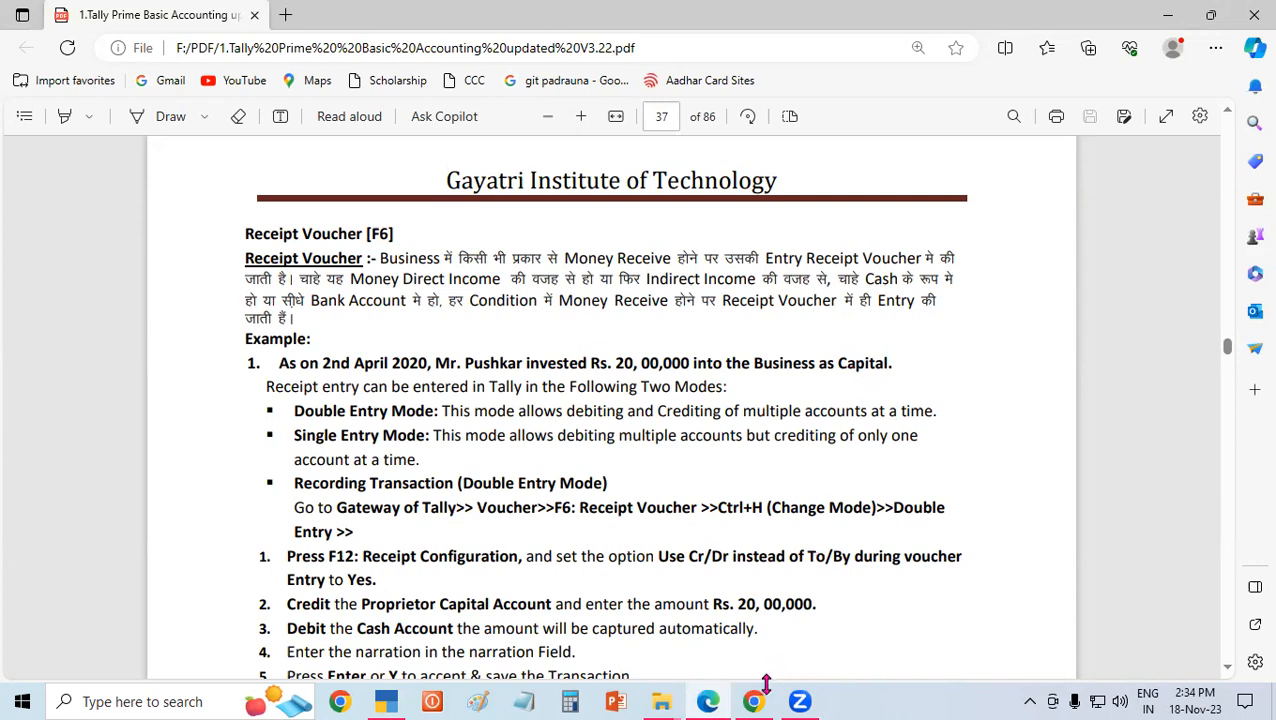
pyautogui.click(386, 701)
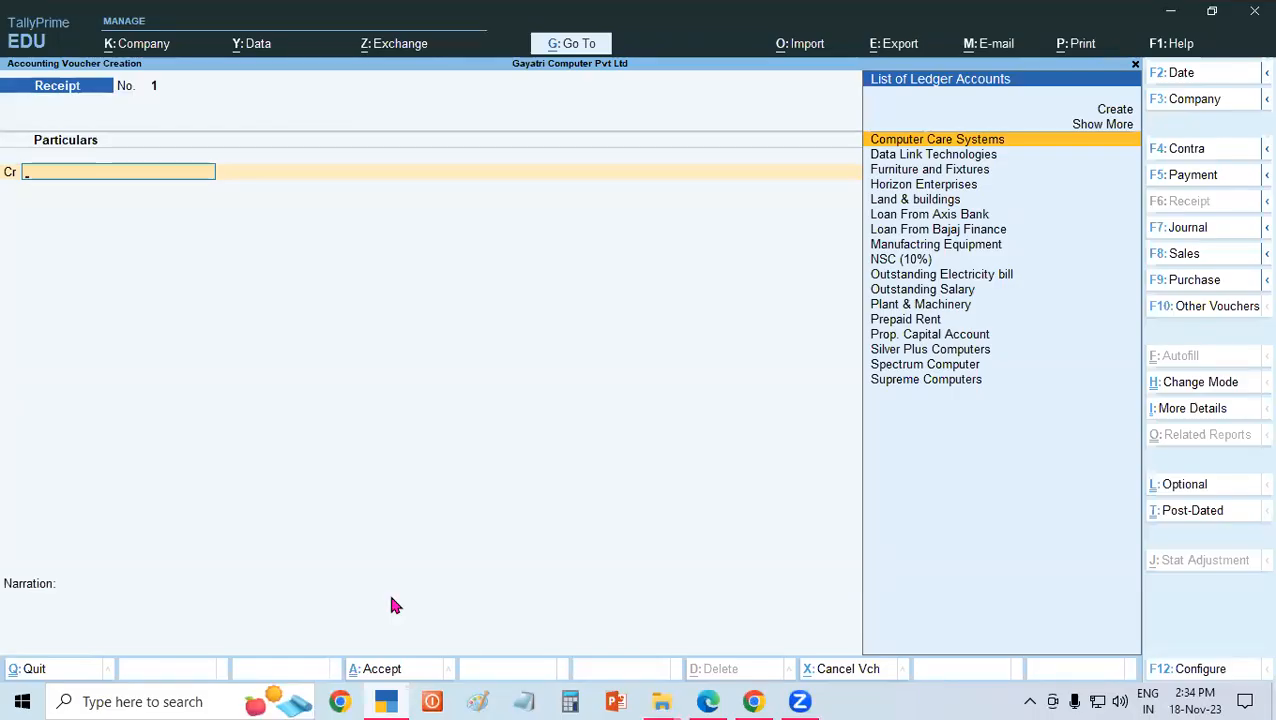
pyautogui.write('Pro')
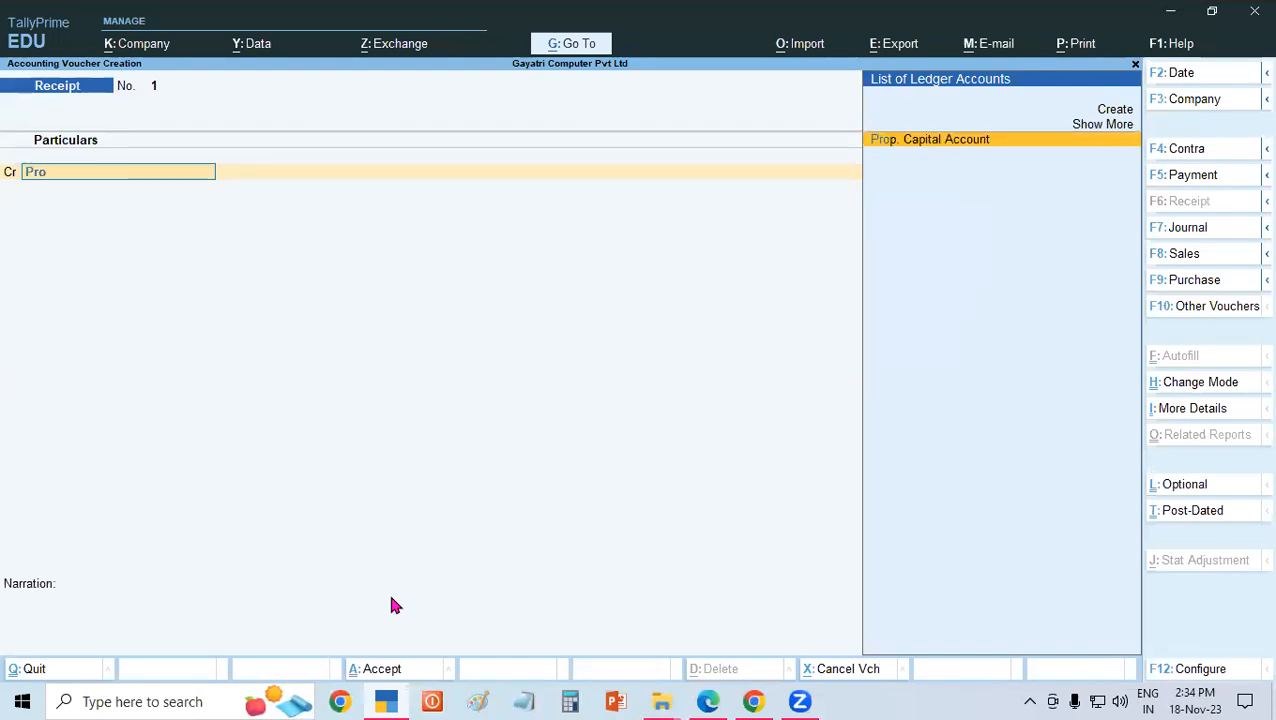
pyautogui.press('Return')
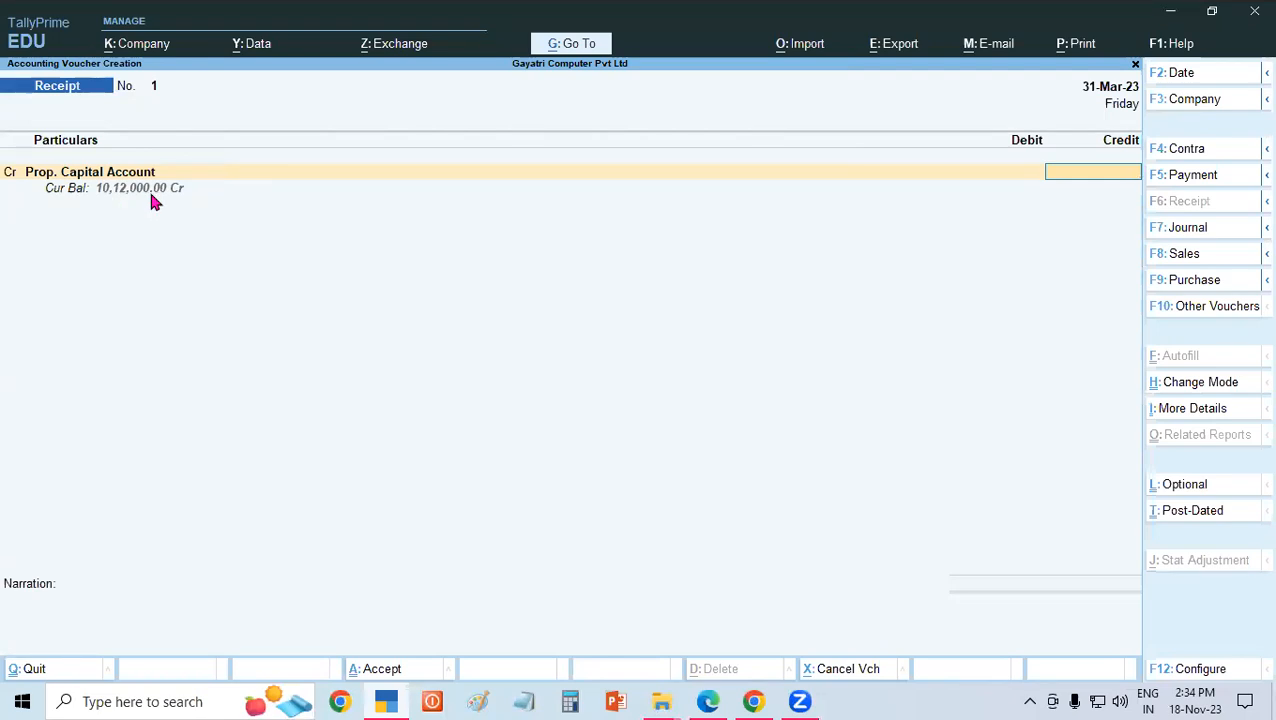
pyautogui.write('200000.')
pyautogui.press('BackSpace')
pyautogui.write('0')
pyautogui.press('Return')
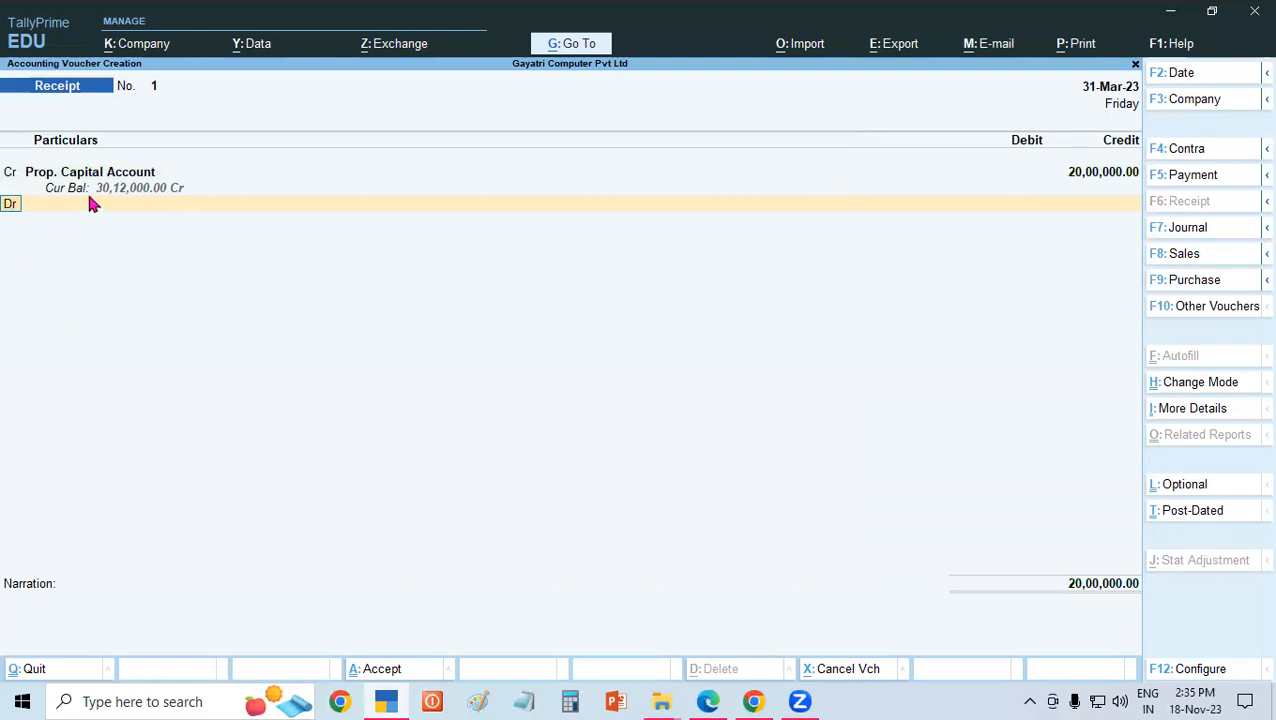
# Debit Cash with 20,00,000 and try to save the receipt voucher without a narration.
pyautogui.press('Return')
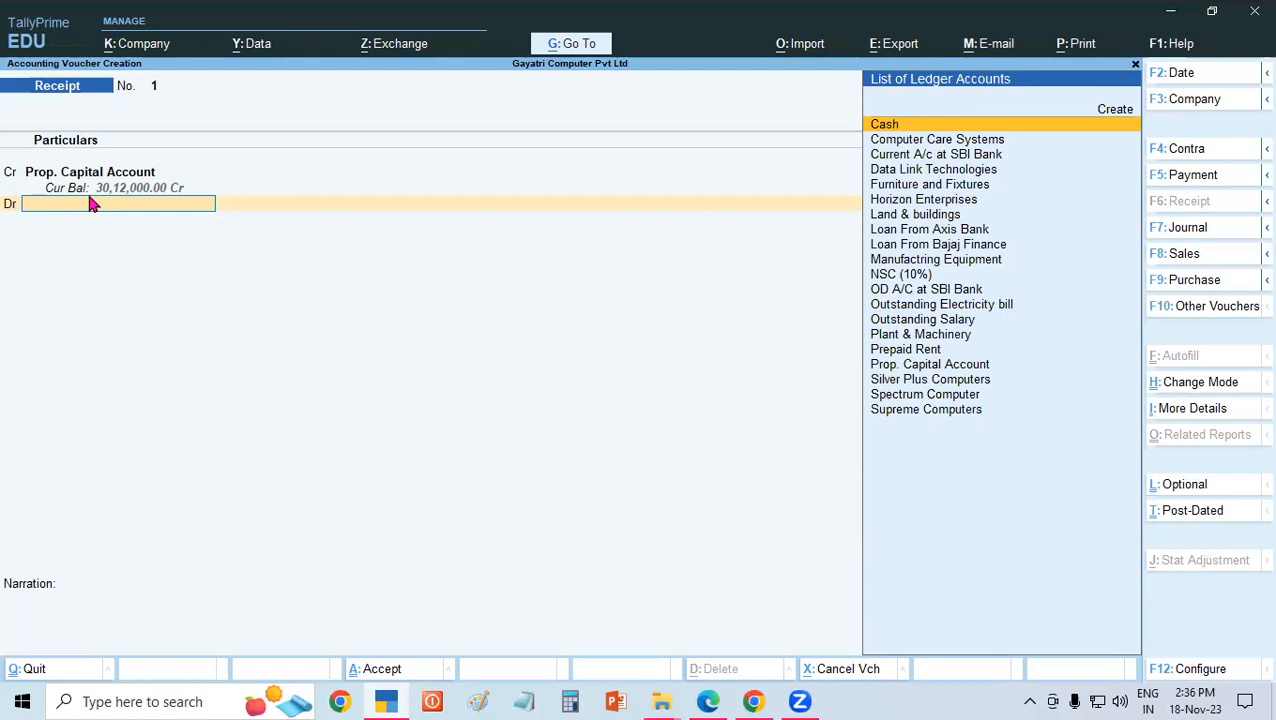
pyautogui.write('Cas')
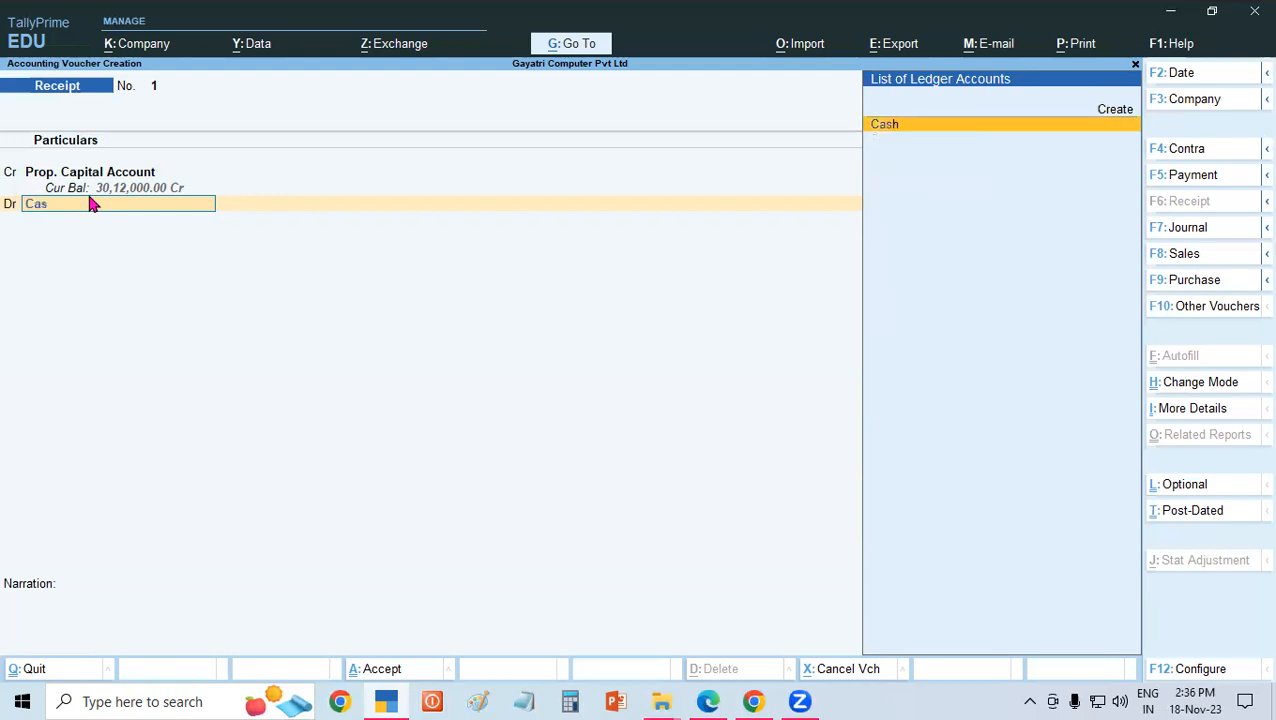
pyautogui.press('Return')
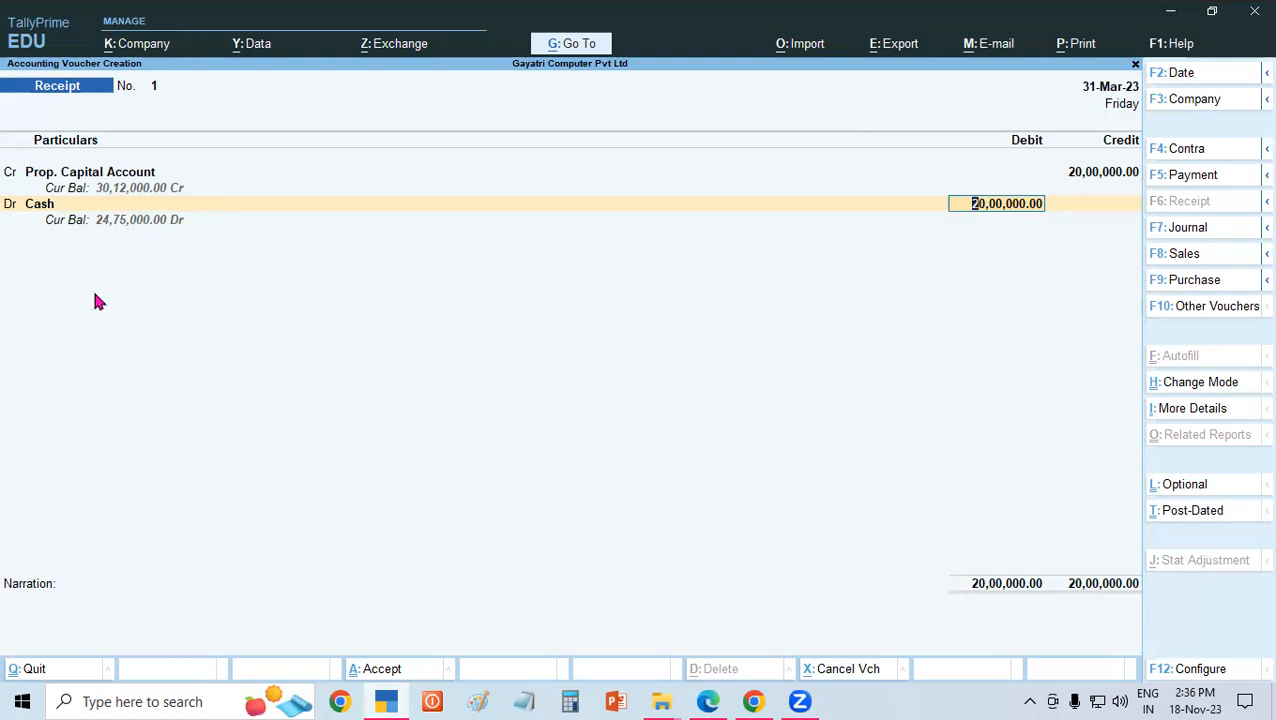
pyautogui.press('Return')
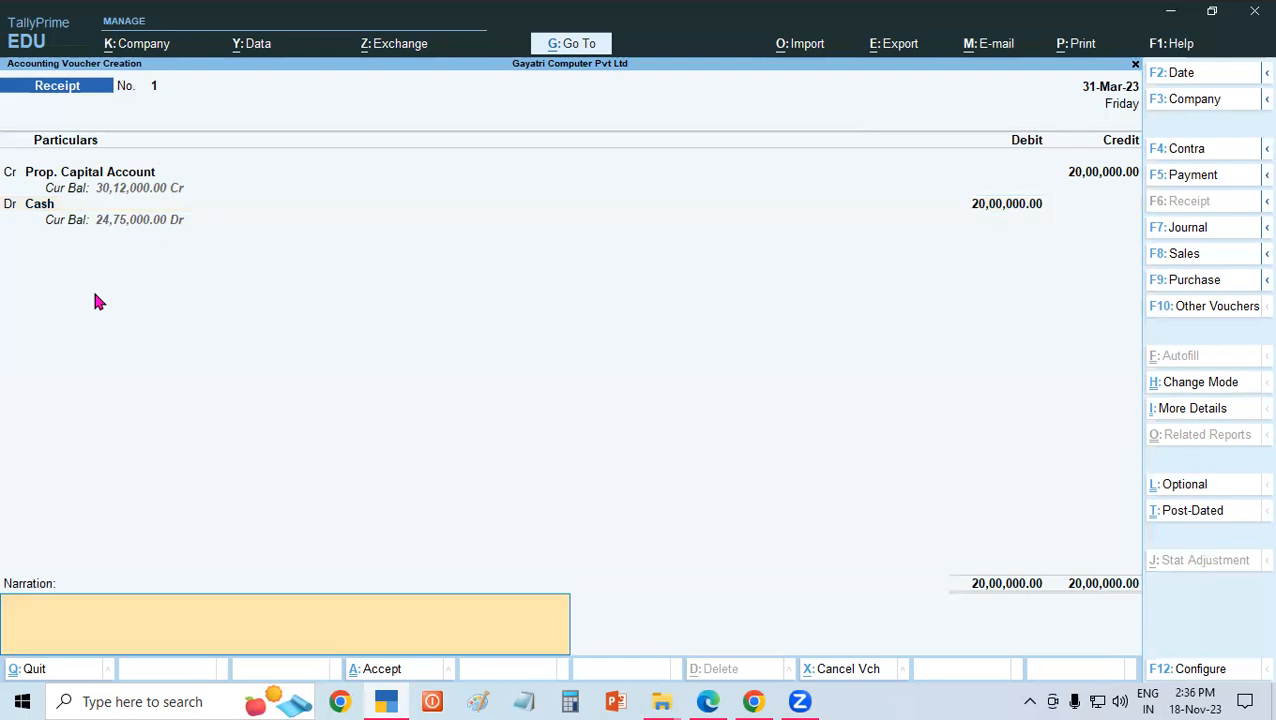
pyautogui.press('ctrl')
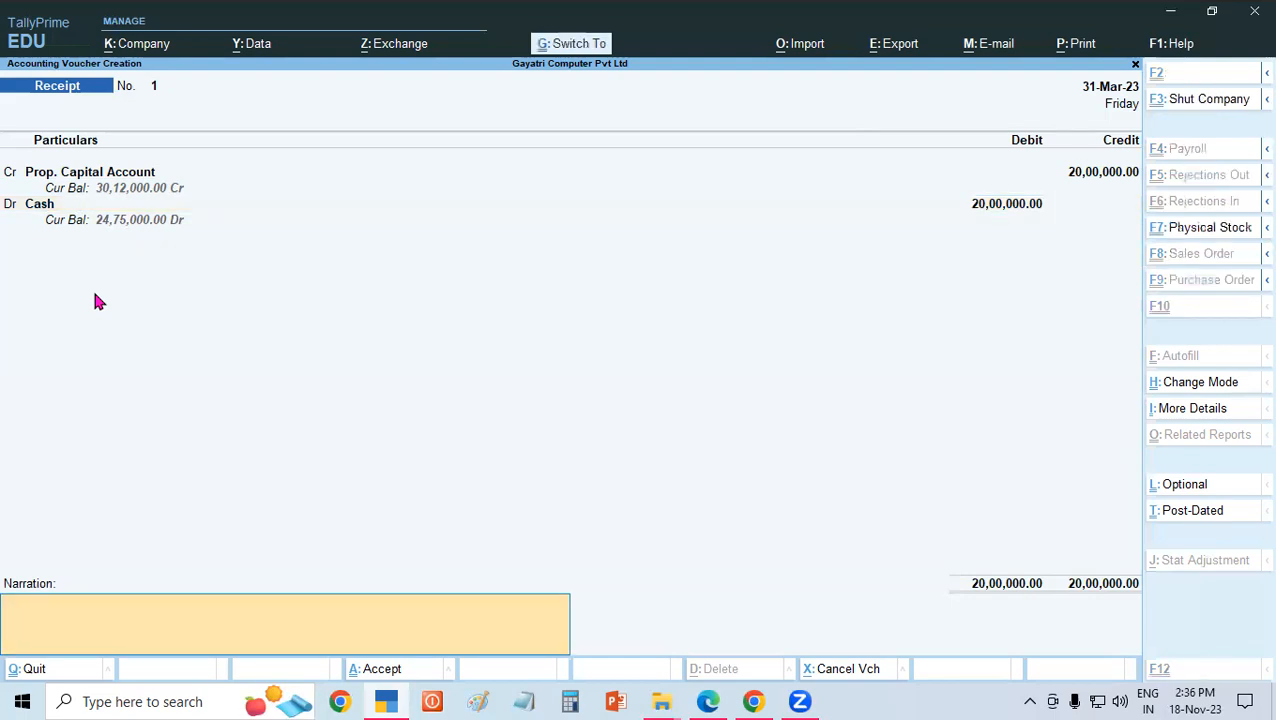
pyautogui.hotkey('ctrl', 'a')
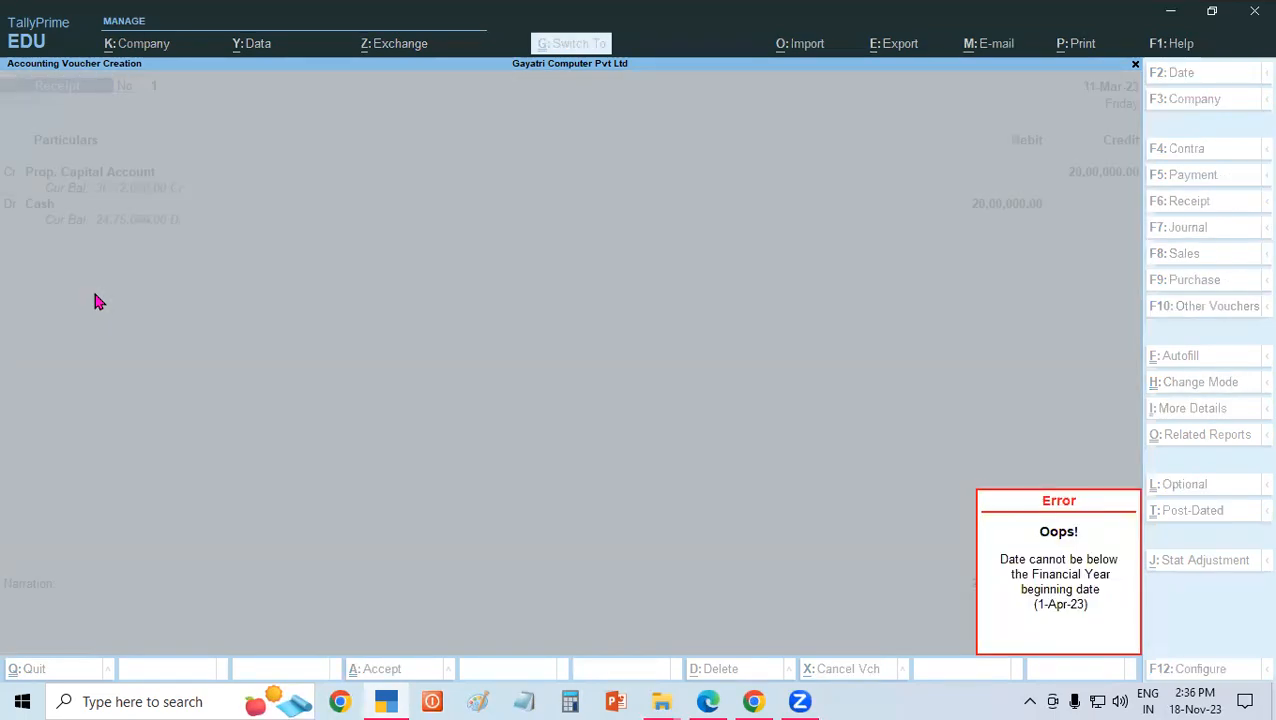
pyautogui.press('Escape')
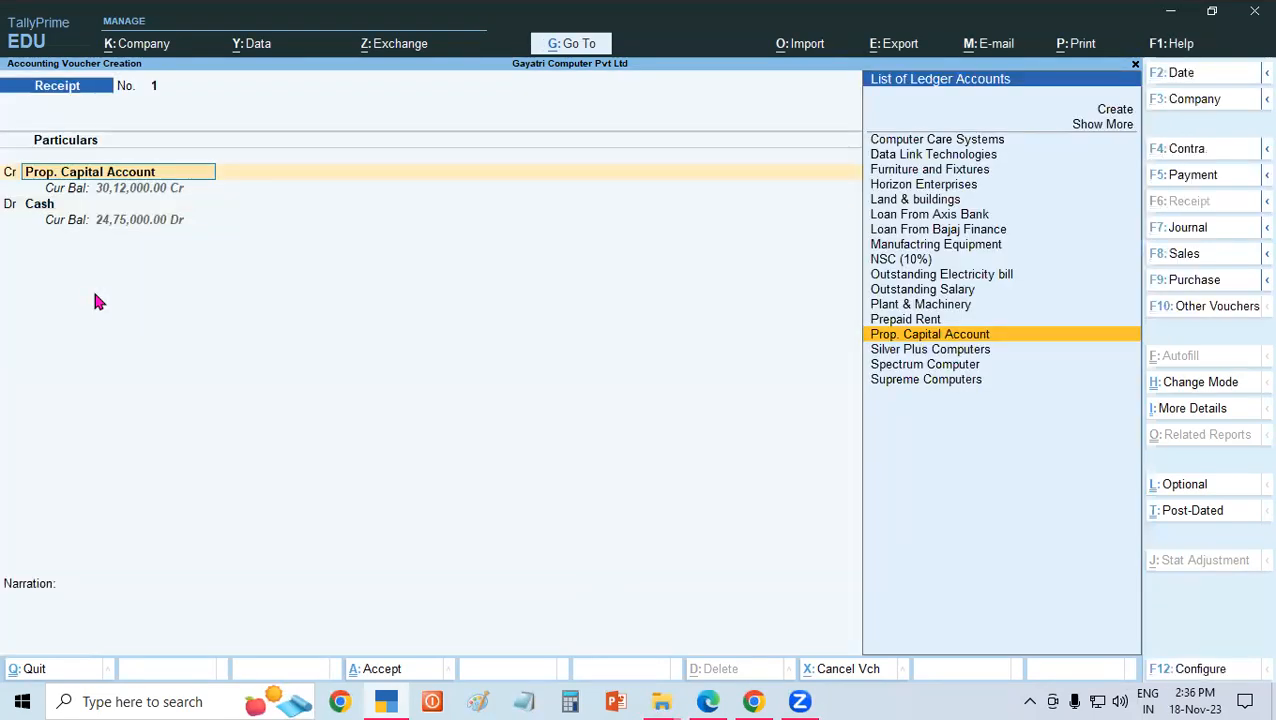
# Go through the receipt entries to try saving again, and discard the voucher to return to the Gateway of Tally.
pyautogui.press('Return')
pyautogui.press('Return')
pyautogui.press('Return')
pyautogui.press('Return')
pyautogui.press('Return')
pyautogui.press('Return')
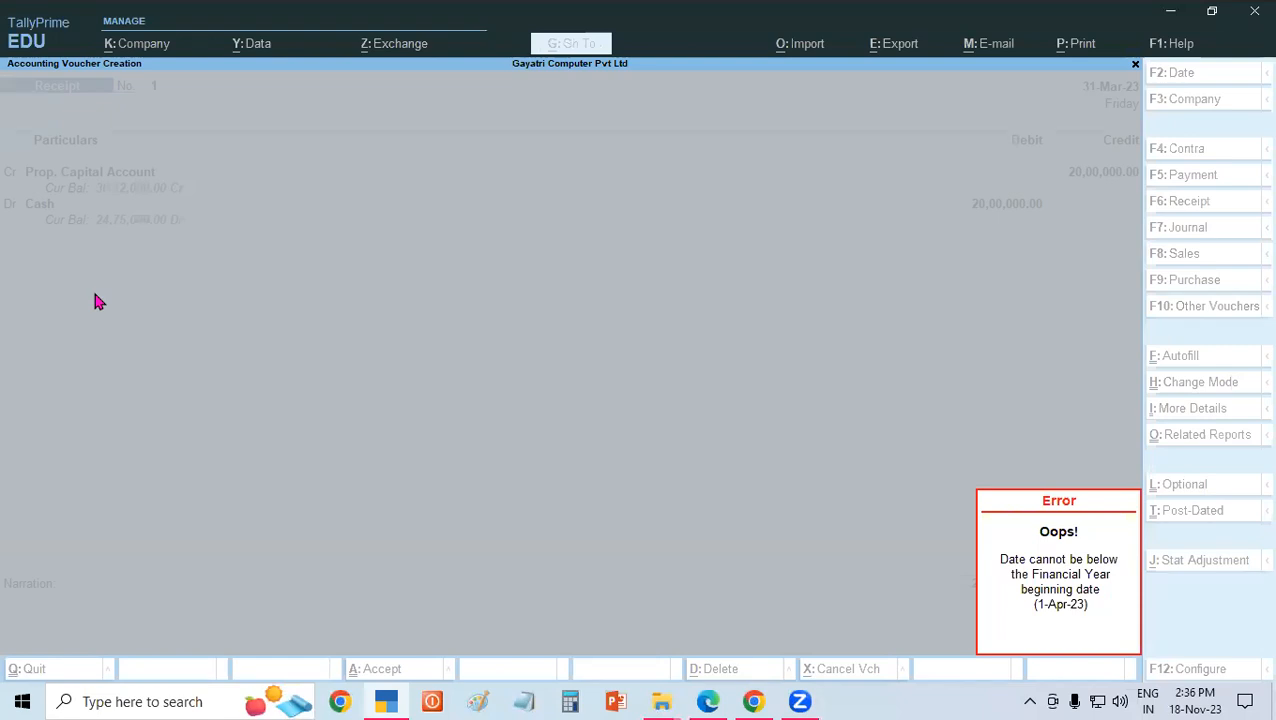
pyautogui.press('Escape')
pyautogui.press('Return')
pyautogui.press('Return')
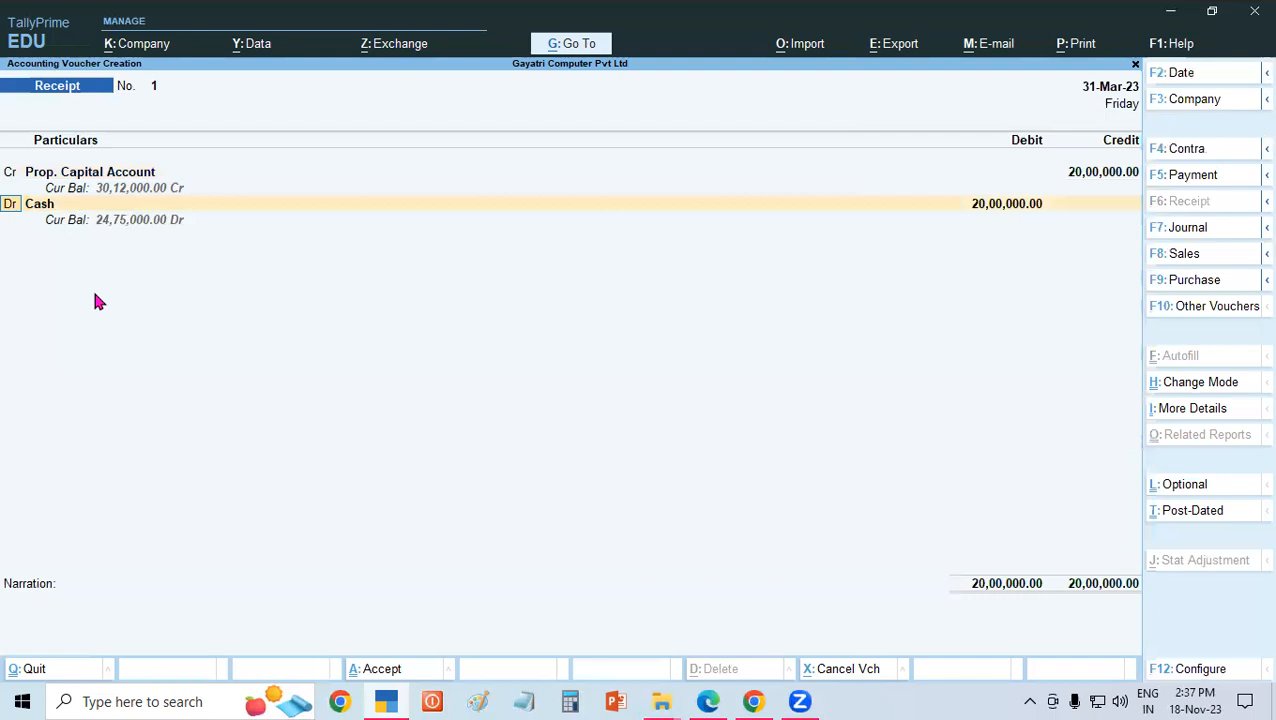
pyautogui.press('Escape')
pyautogui.press('Escape')
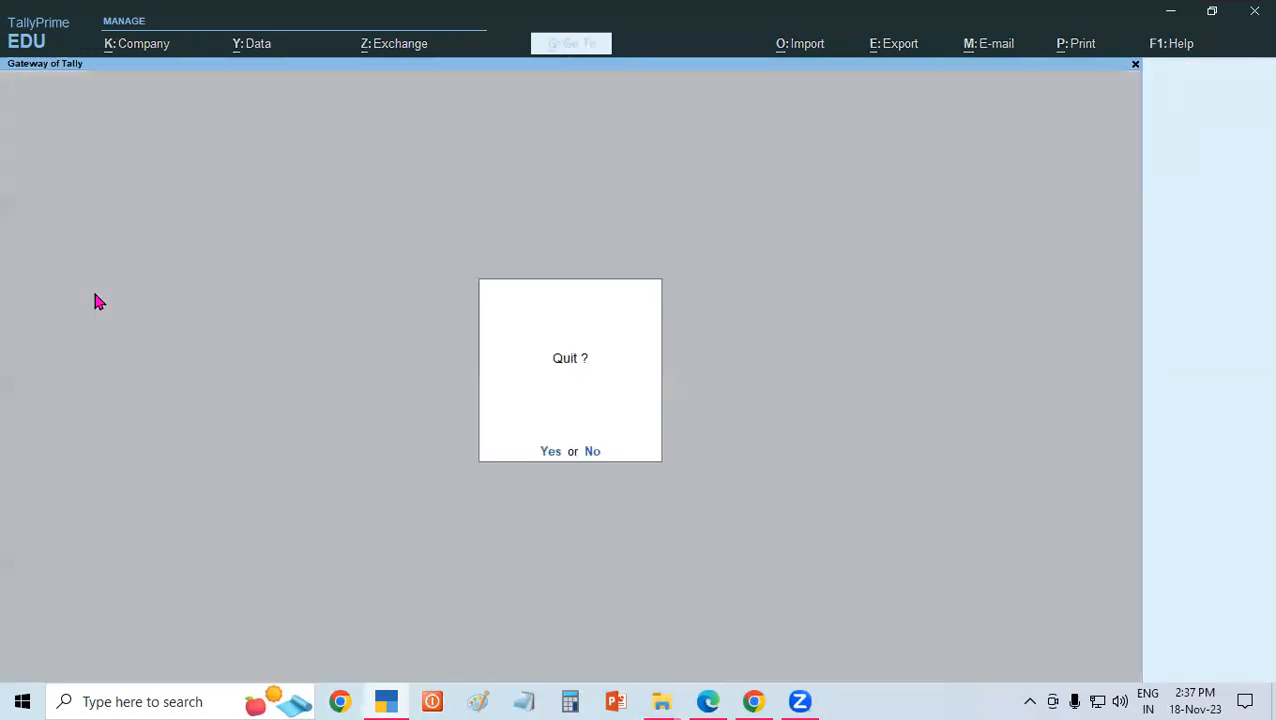
pyautogui.press('Escape')
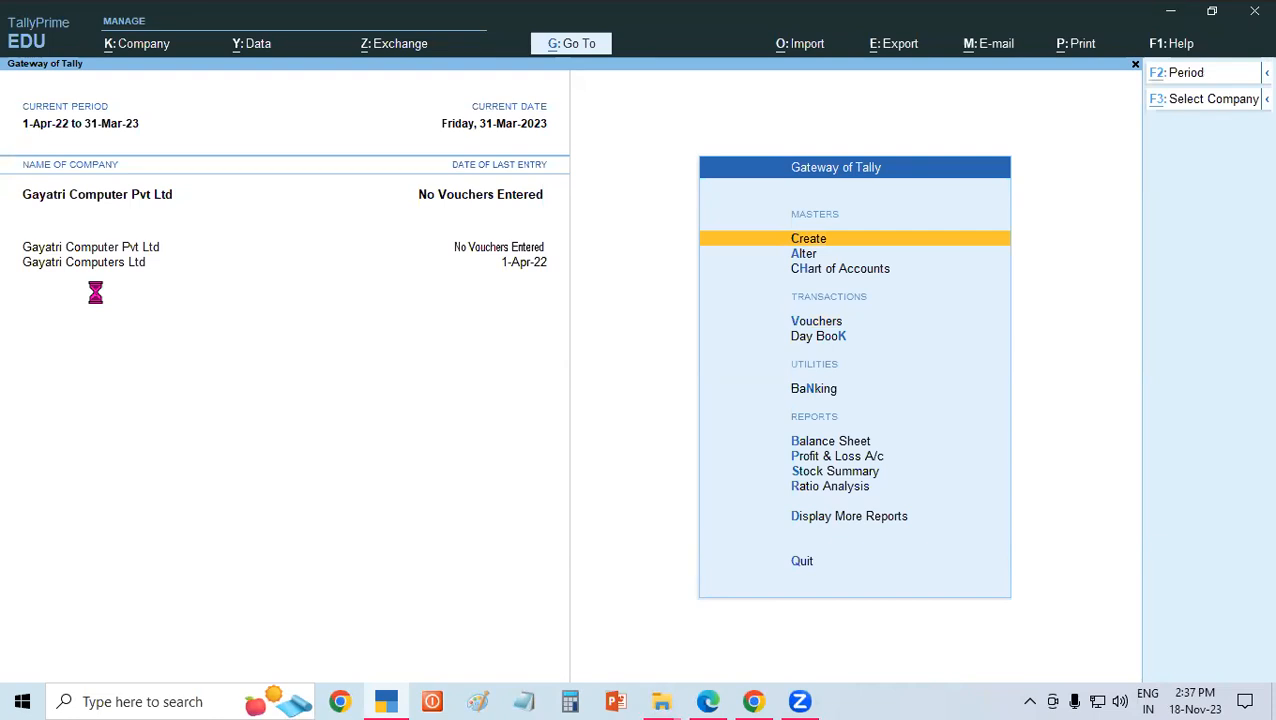
# Check the list of available companies and shut Gayatri Computer Pvt Ltd.
pyautogui.press('F3')
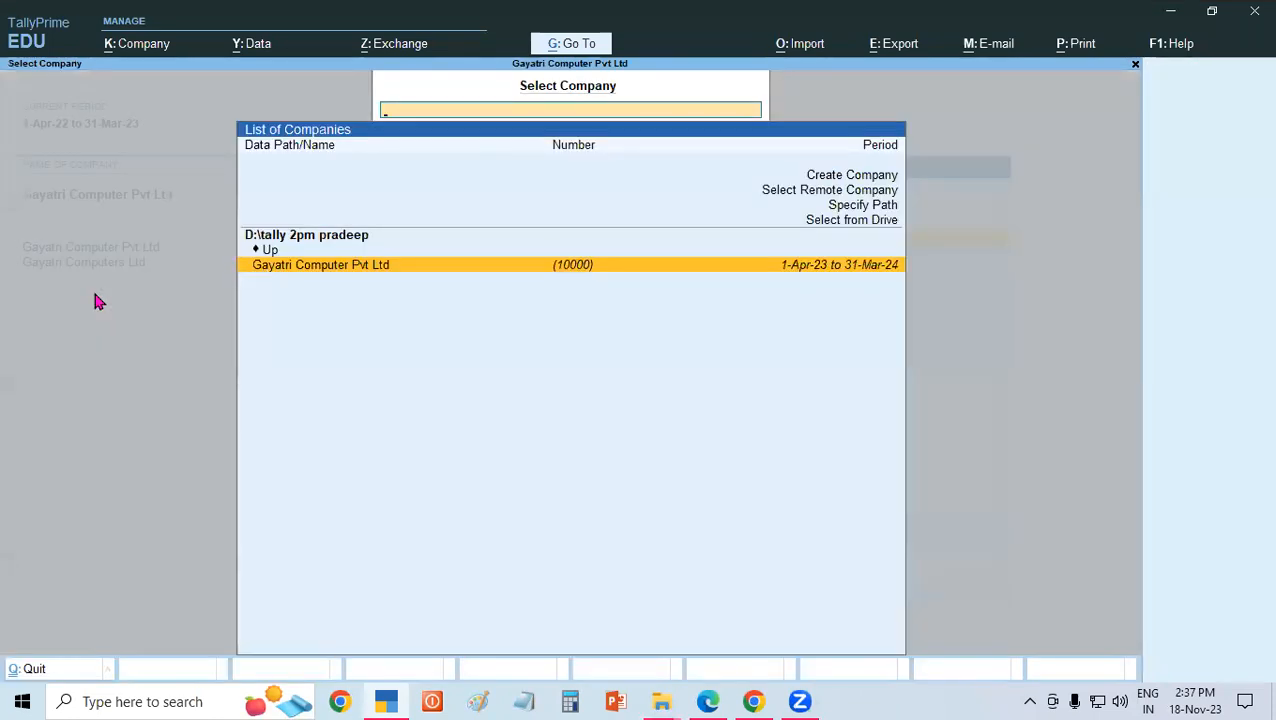
pyautogui.press('Escape')
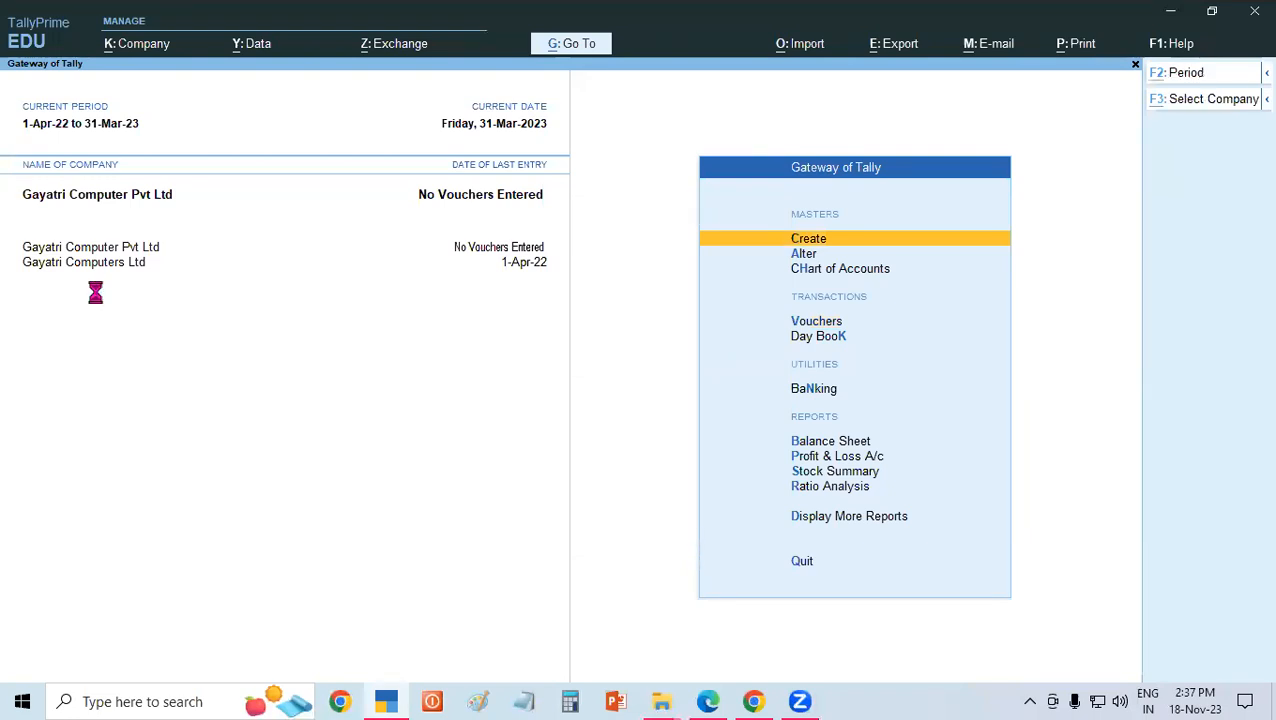
pyautogui.press('F3')
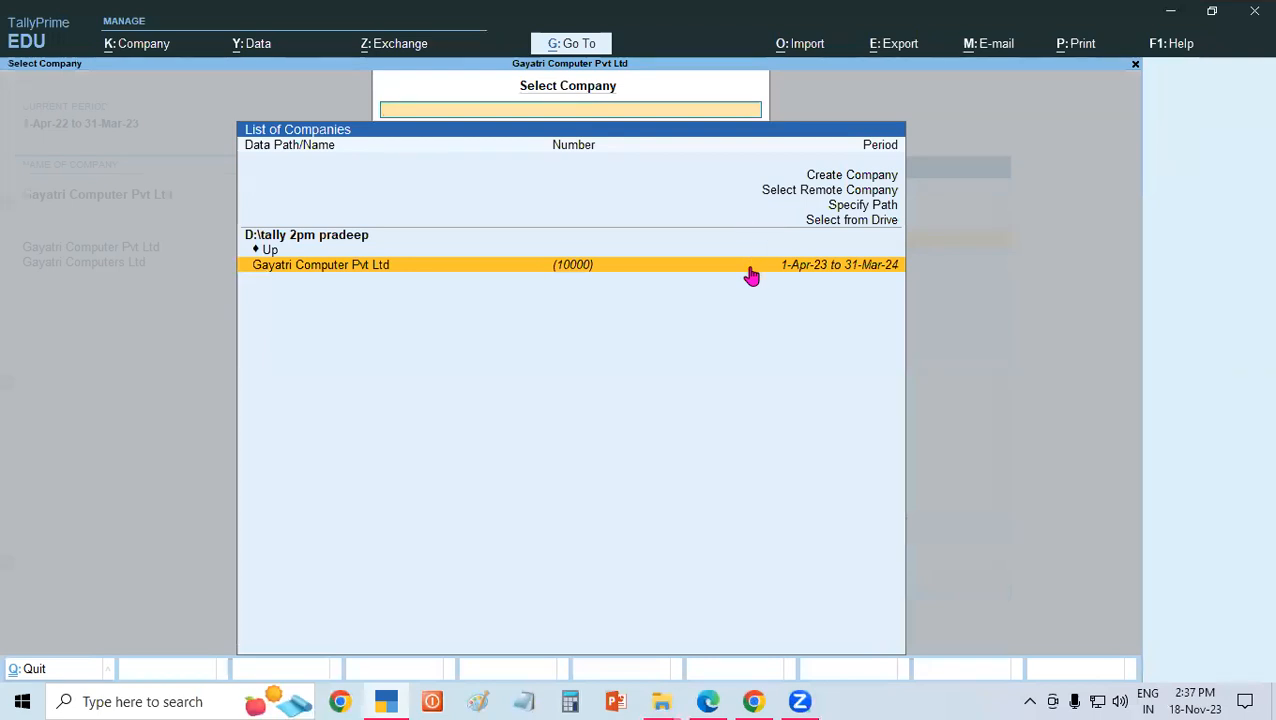
pyautogui.click(131, 47)
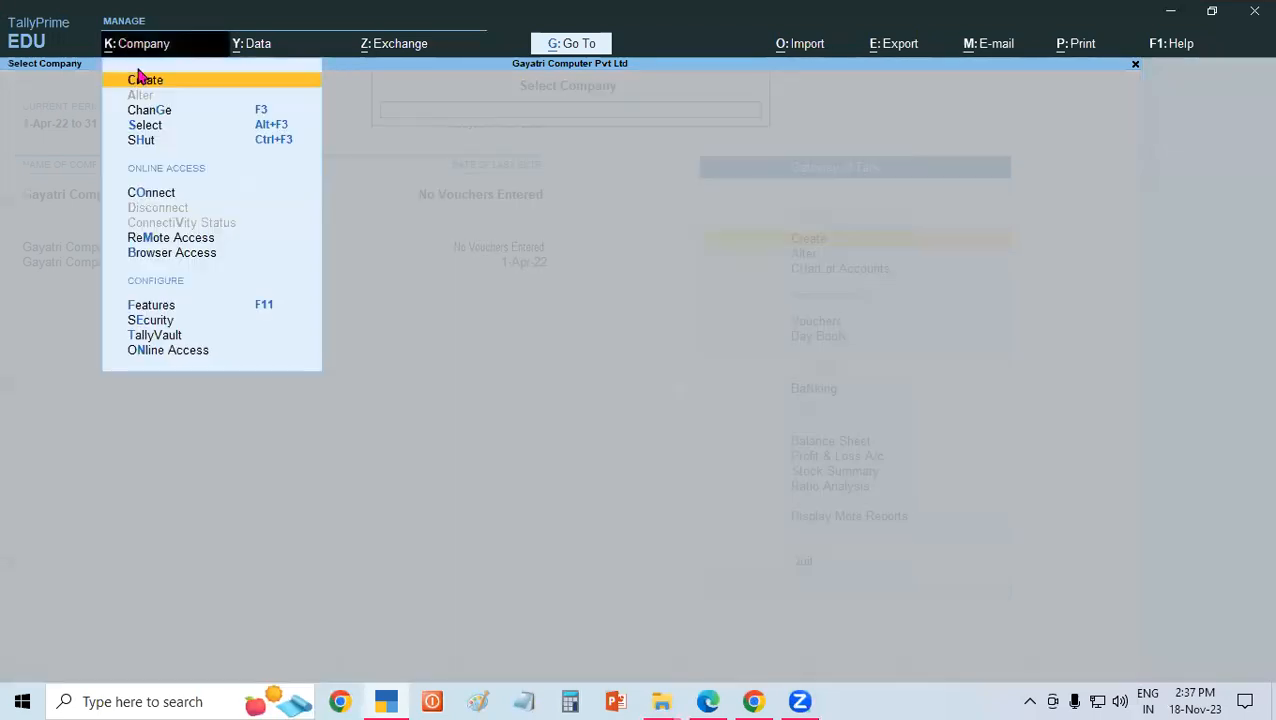
pyautogui.click(144, 148)
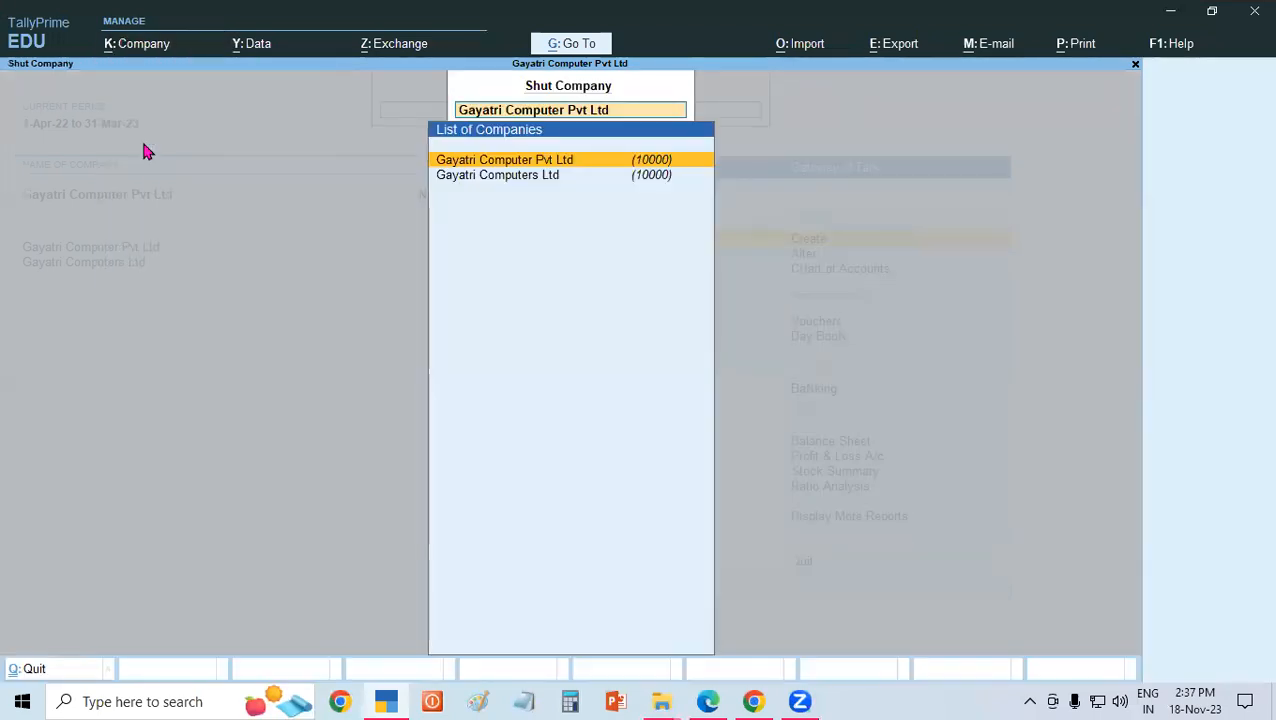
pyautogui.press('Return')
pyautogui.press('y')
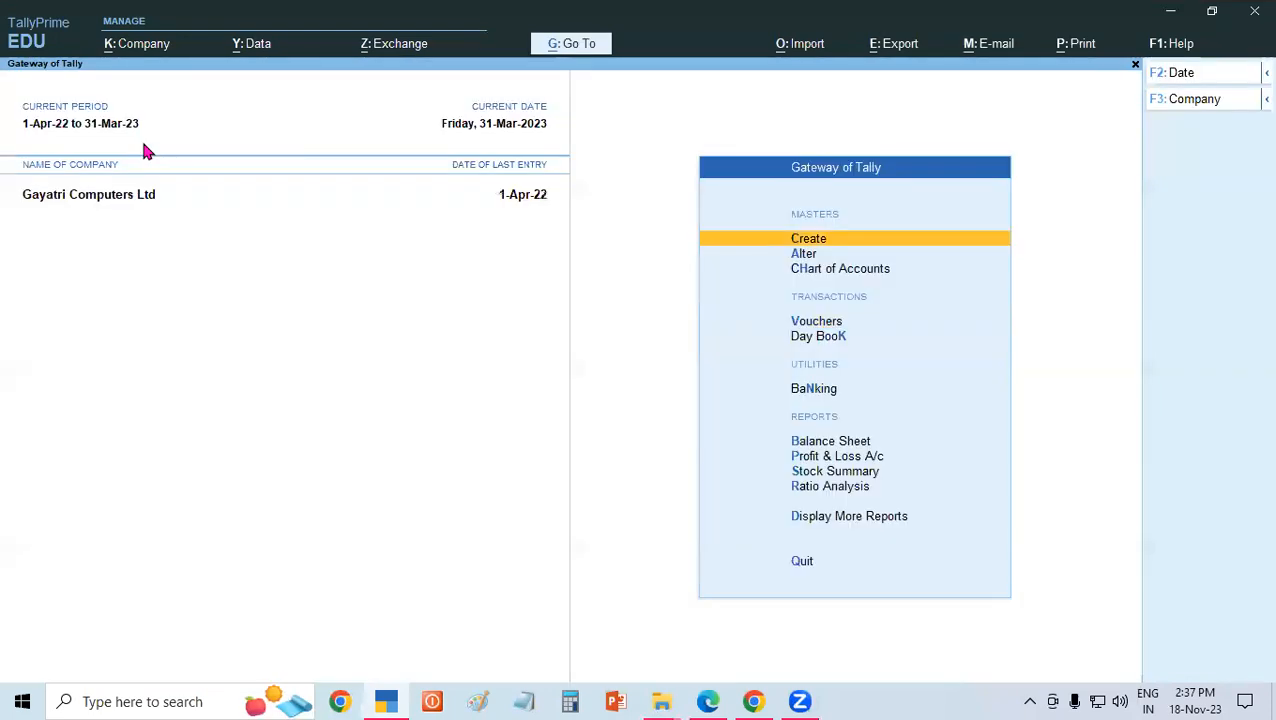
# Shut Gayatri Computers Ltd and load Gayatri Computer Pvt Ltd as the only open company.
pyautogui.click(150, 46)
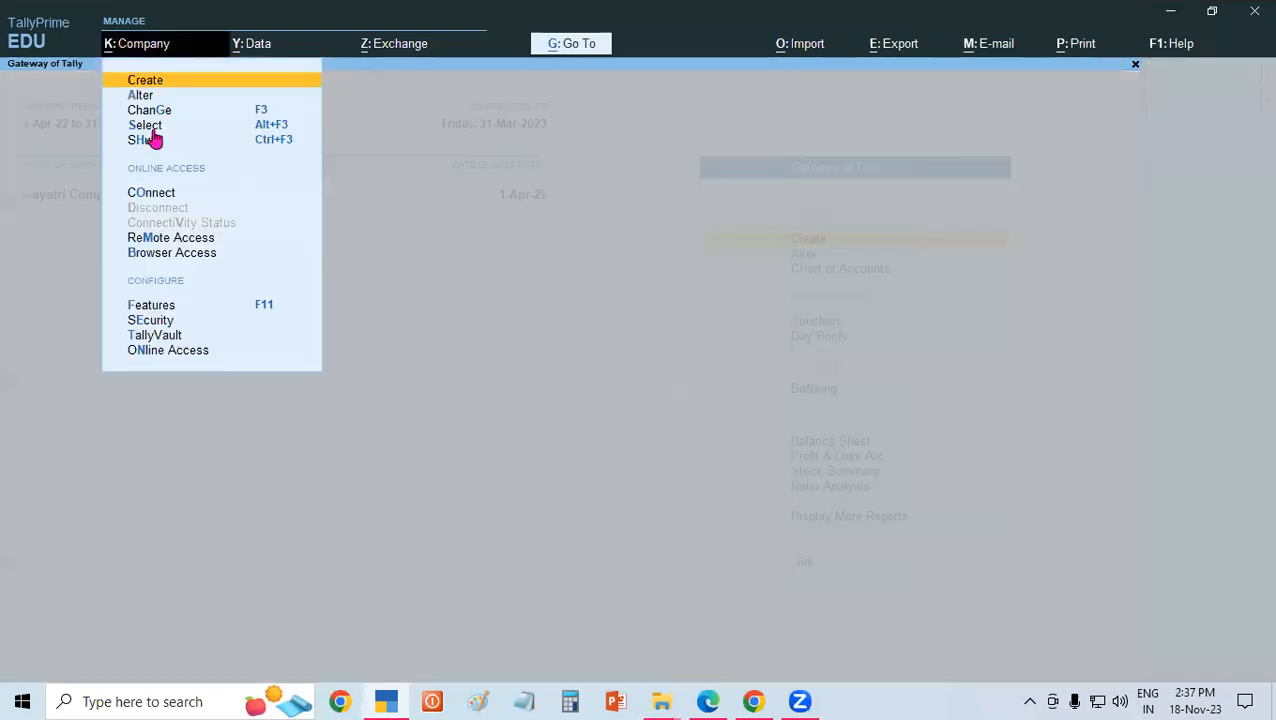
pyautogui.click(148, 141)
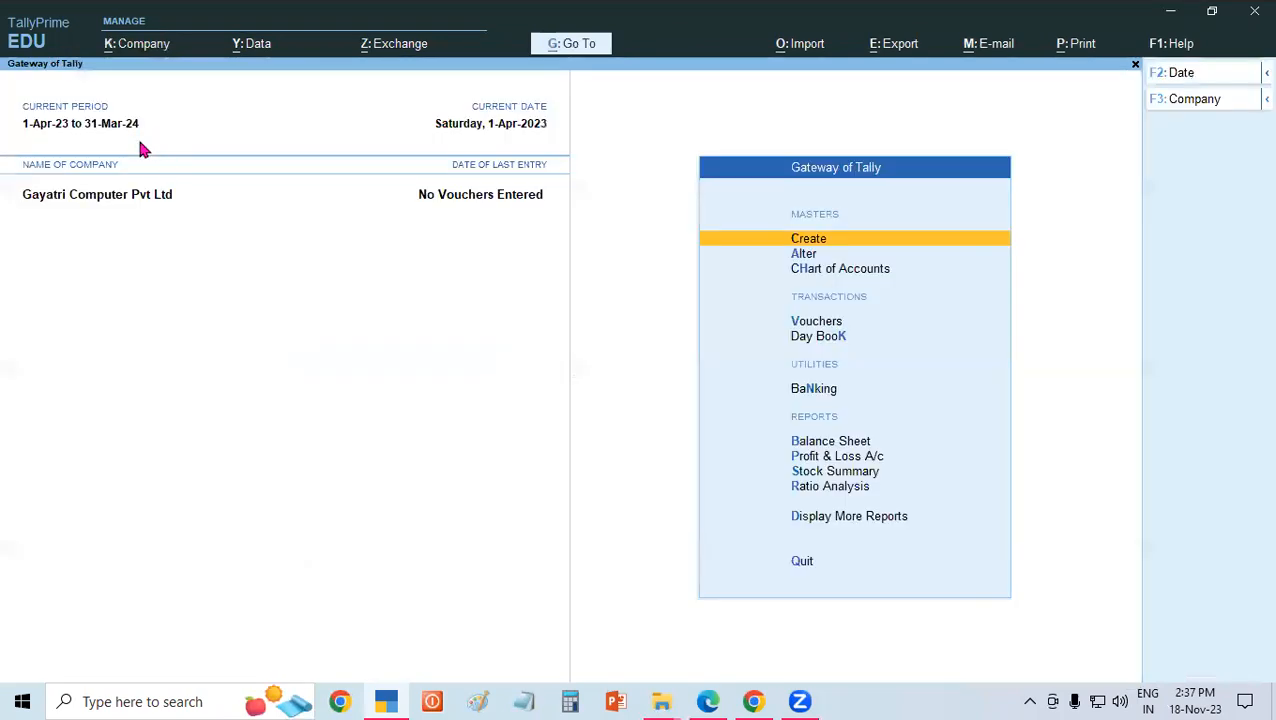
# Go through the company alteration details of Gayatri Computer Pvt Ltd, including its financial year, and accept them without changes.
pyautogui.click(155, 46)
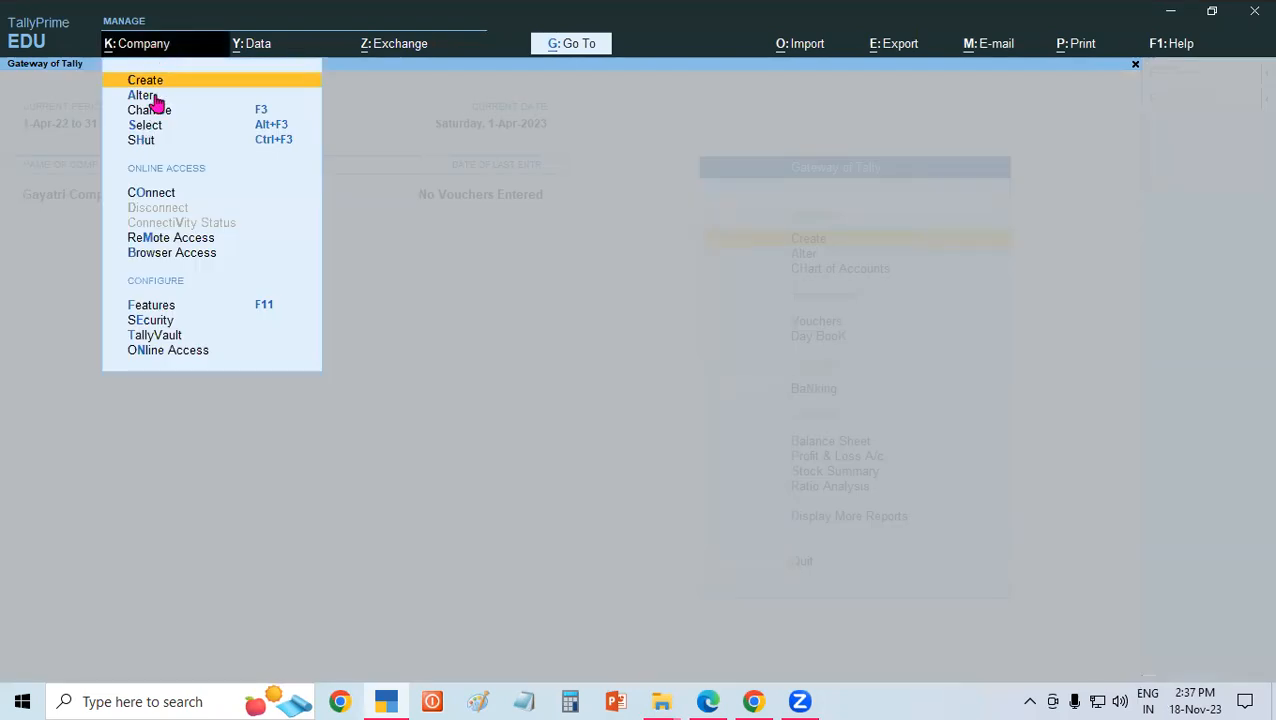
pyautogui.click(154, 96)
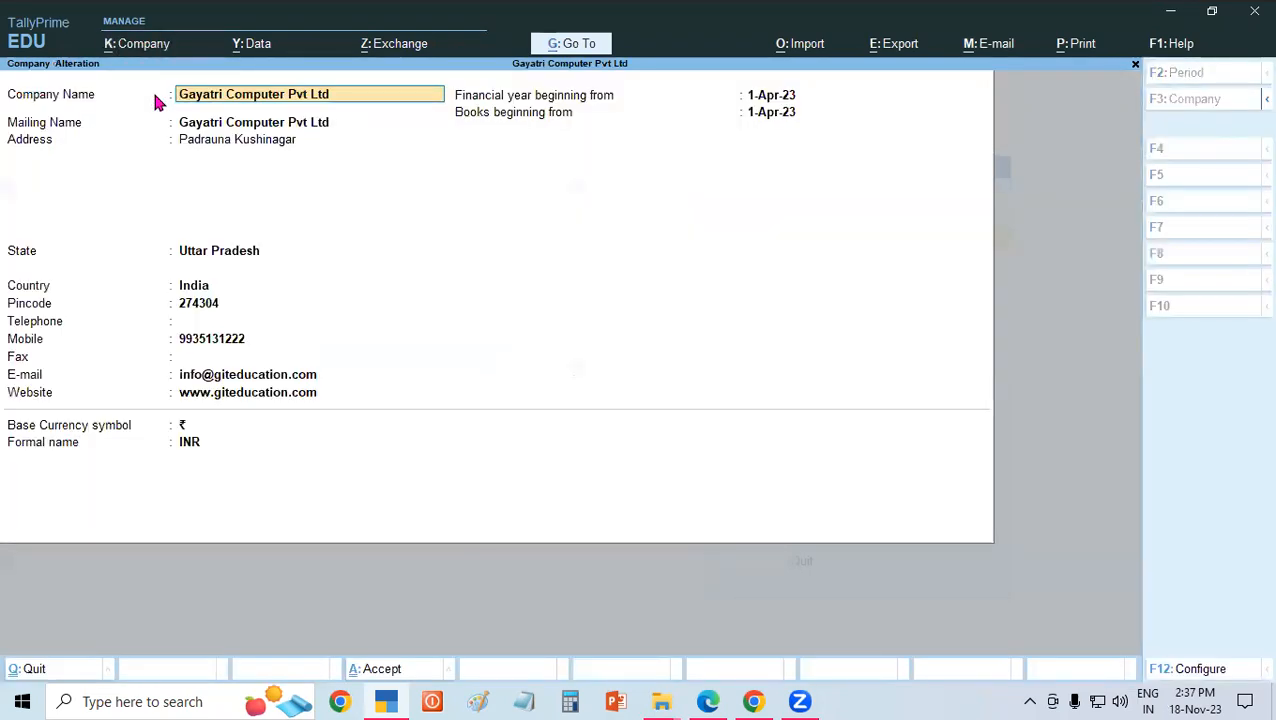
pyautogui.press('Return')
pyautogui.press('Return')
pyautogui.press('Return')
pyautogui.press('Return')
pyautogui.press('Return')
pyautogui.press('Return')
pyautogui.press('Return')
pyautogui.press('Return')
pyautogui.press('Return')
pyautogui.press('Return')
pyautogui.press('Return')
pyautogui.press('Return')
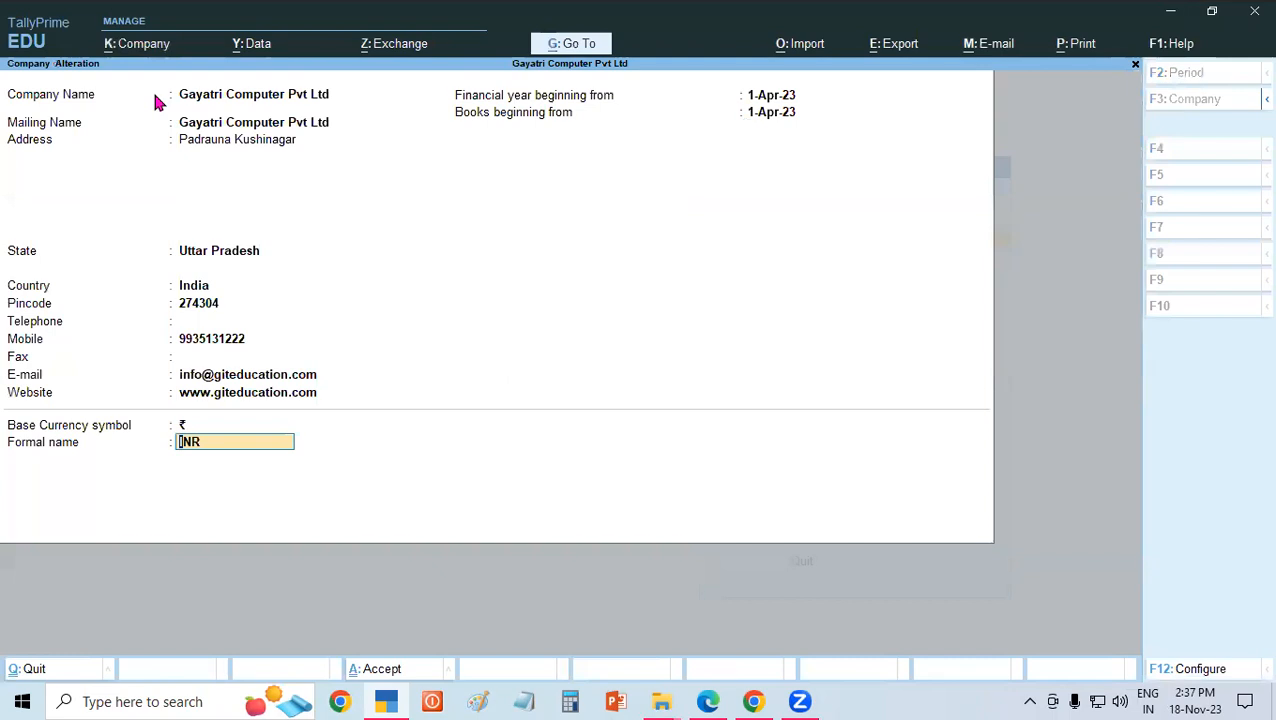
pyautogui.press('Return')
pyautogui.press('Return')
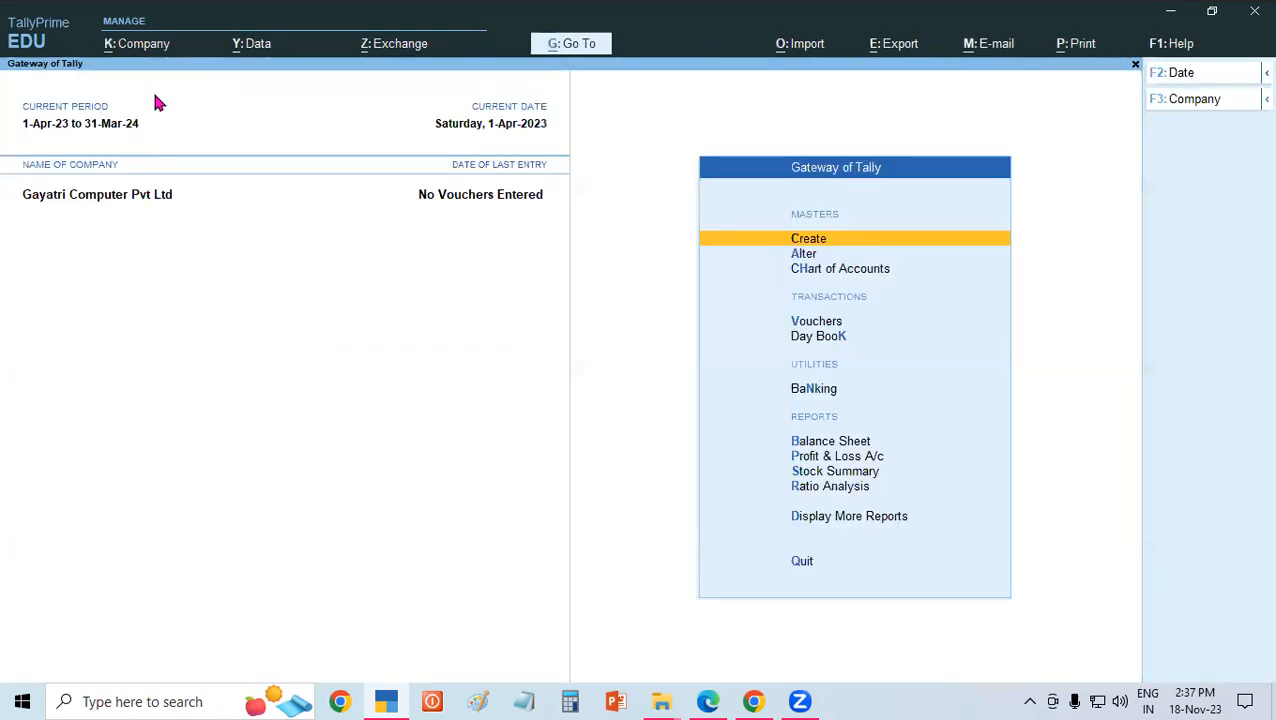
# View the Balance Sheet before any voucher is entered and return to the Gateway of Tally.
pyautogui.press('b')
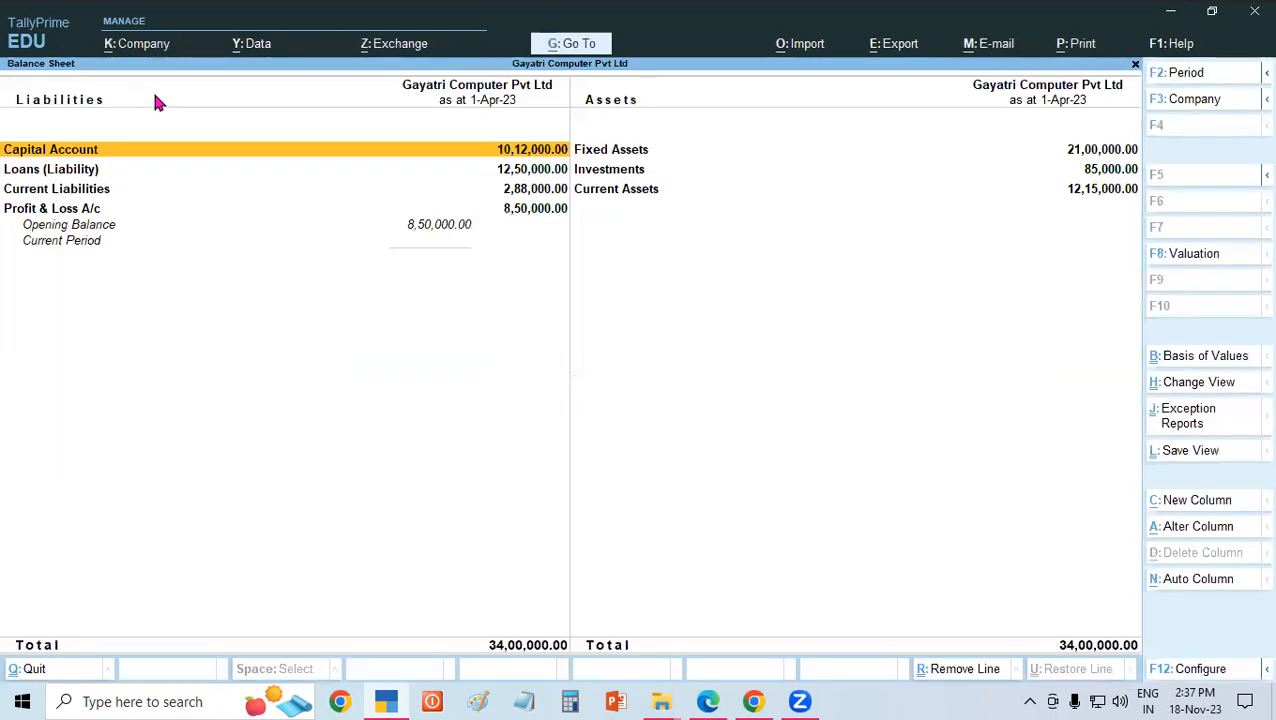
pyautogui.press('Escape')
pyautogui.press('Escape')
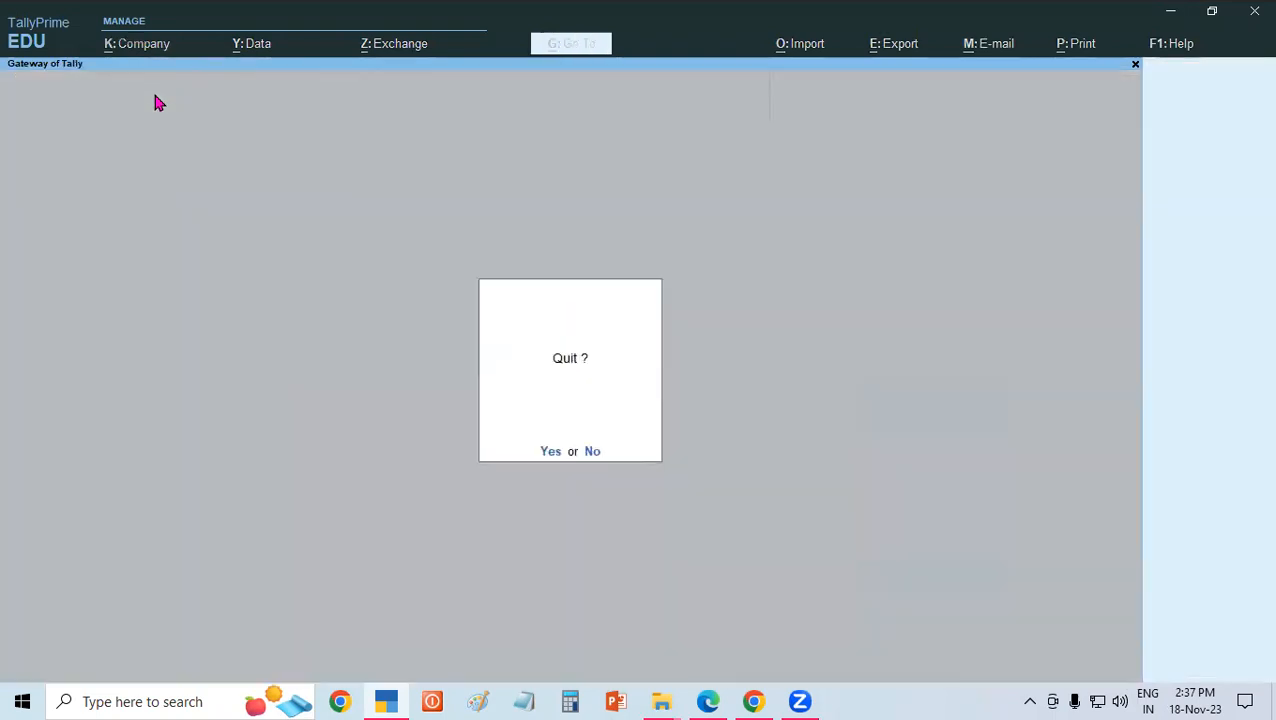
pyautogui.press('n')
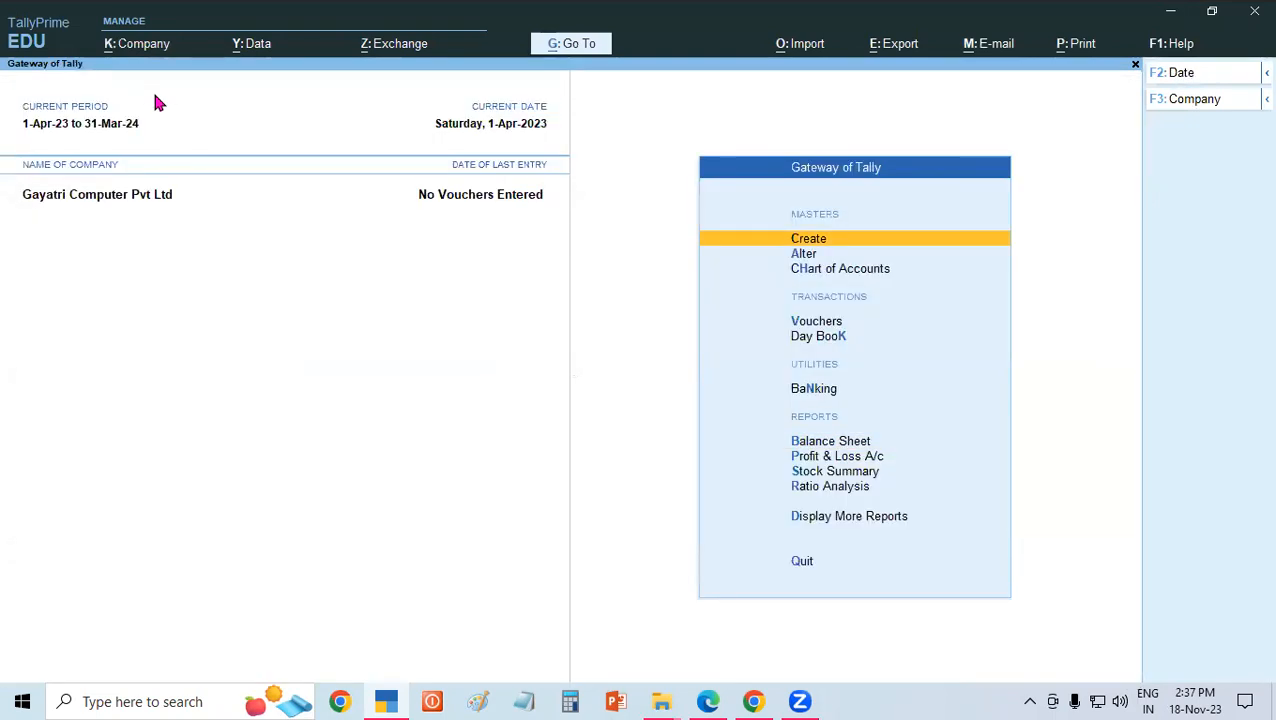
pyautogui.press('k')
pyautogui.press('Escape')
pyautogui.press('Escape')
pyautogui.press('Escape')
pyautogui.press('n')
# Start a receipt voucher dated 1-Apr-23 and credit Prop. Capital Account with 20,00,000.
pyautogui.press('v')
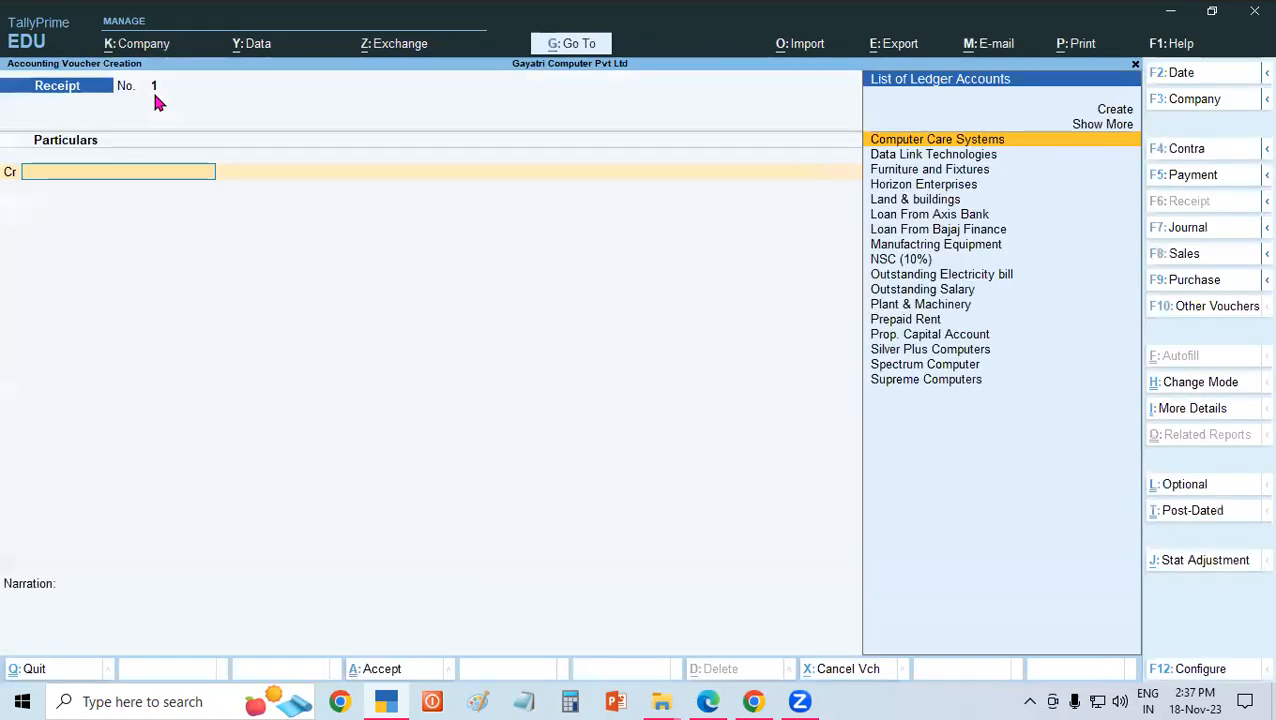
pyautogui.write('Pro')
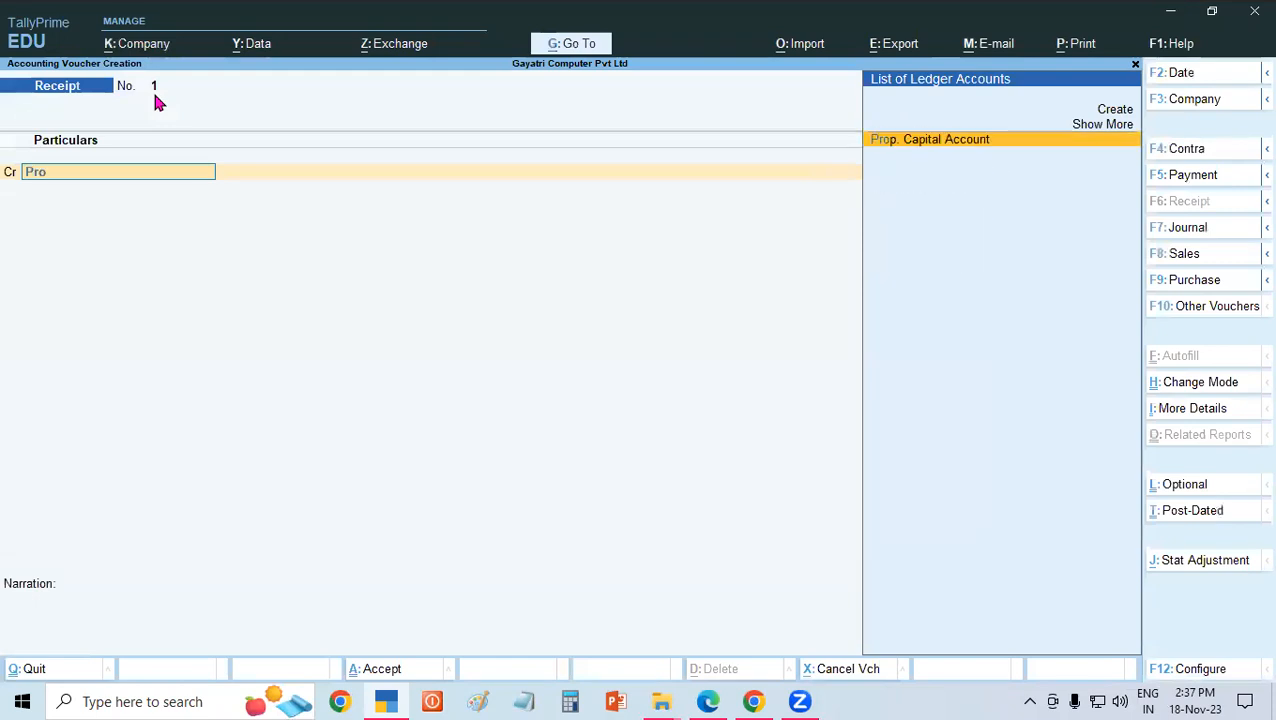
pyautogui.press('Return')
pyautogui.write('2000000')
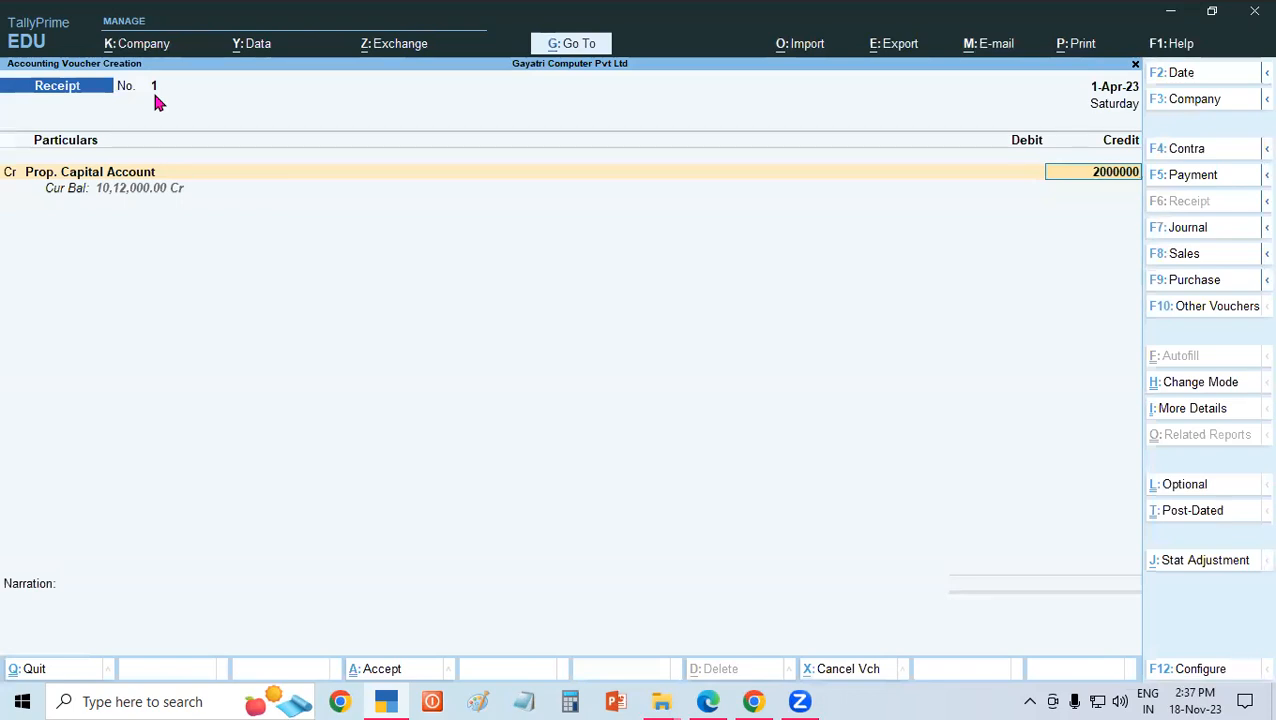
pyautogui.press('Return')
# Debit Cash with 20,00,000 and save the receipt voucher without a narration, leaving voucher creation for the Gateway of Tally.
pyautogui.write('Ca')
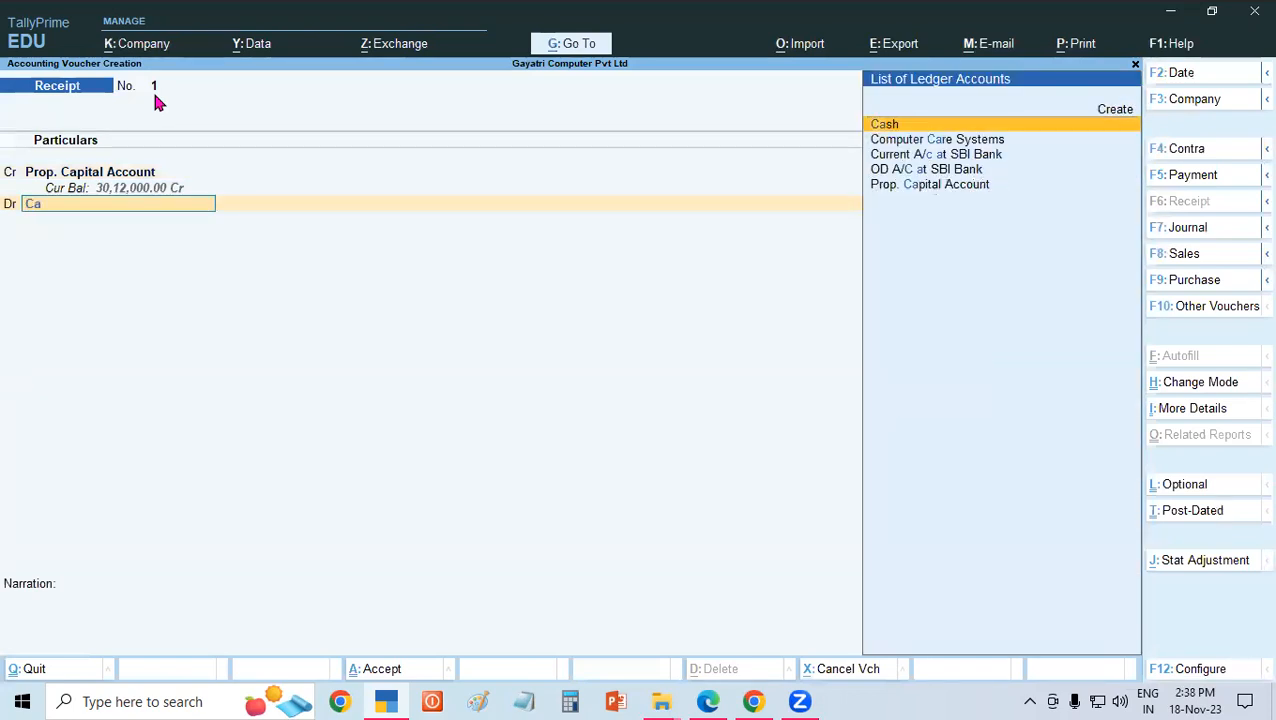
pyautogui.press('Return')
pyautogui.press('Return')
pyautogui.press('Return')
pyautogui.press('Return')
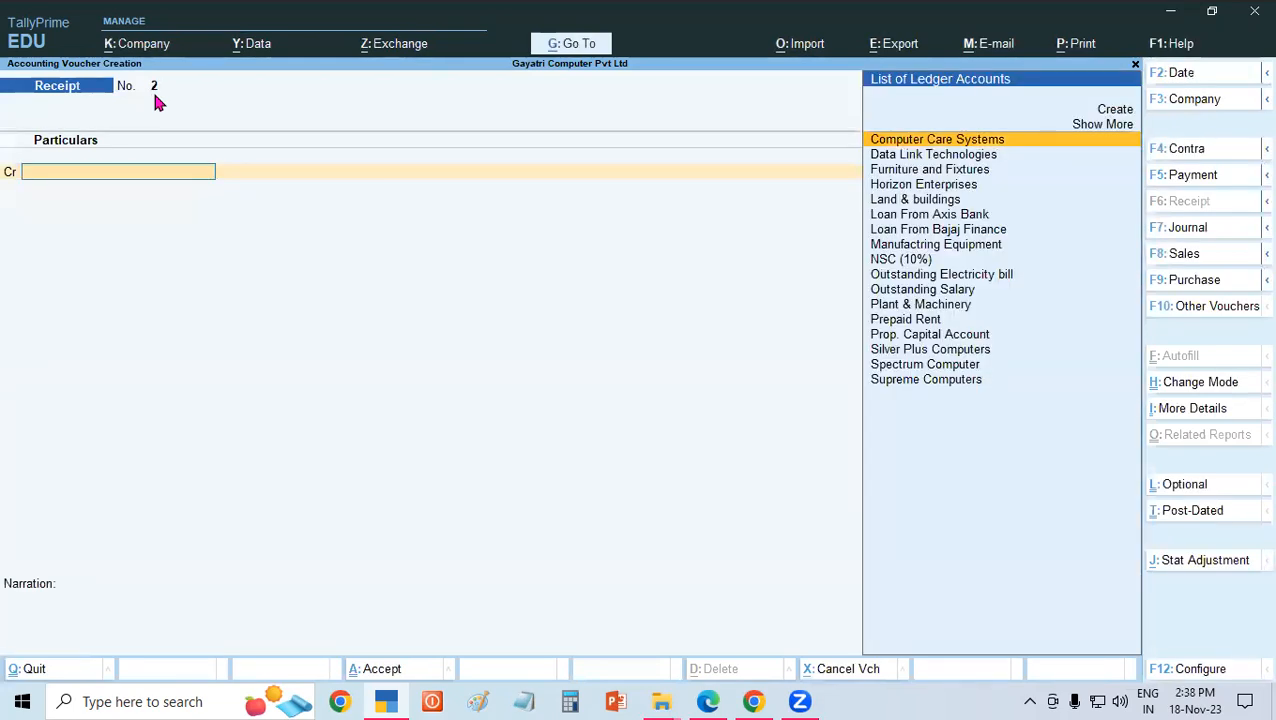
pyautogui.press('Escape')
pyautogui.press('Return')
pyautogui.press('Escape')
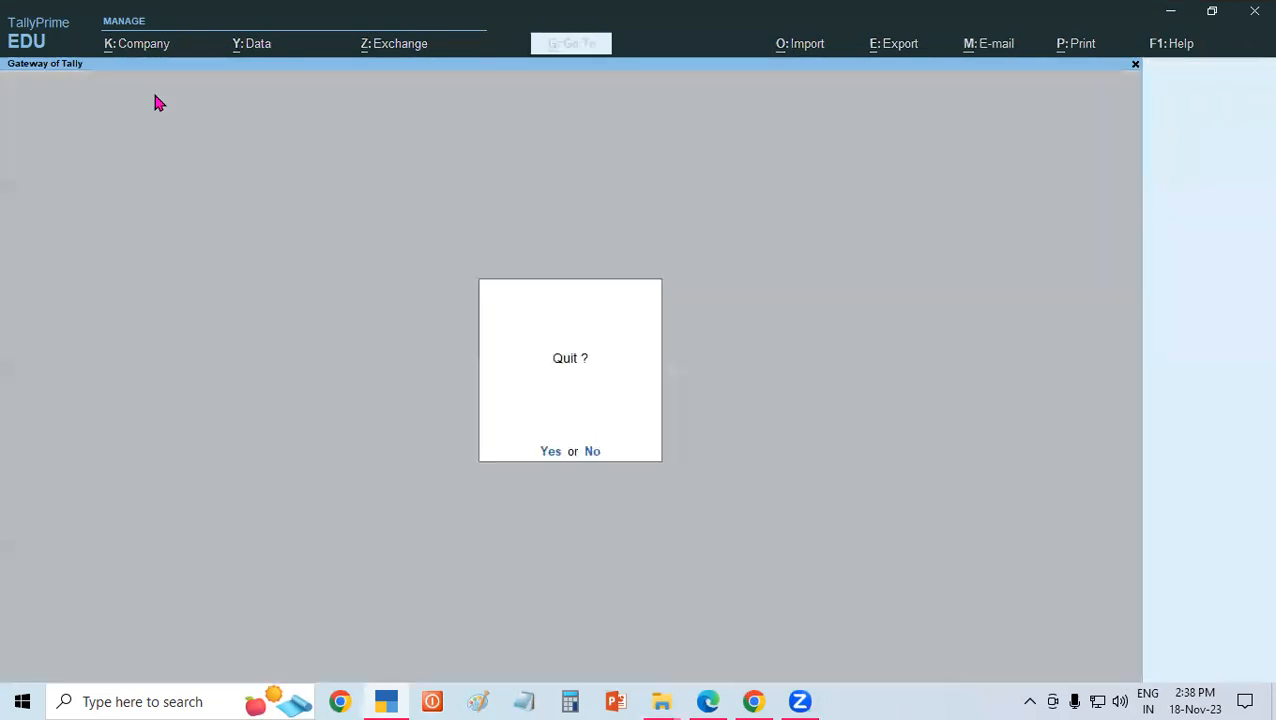
pyautogui.press('Escape')
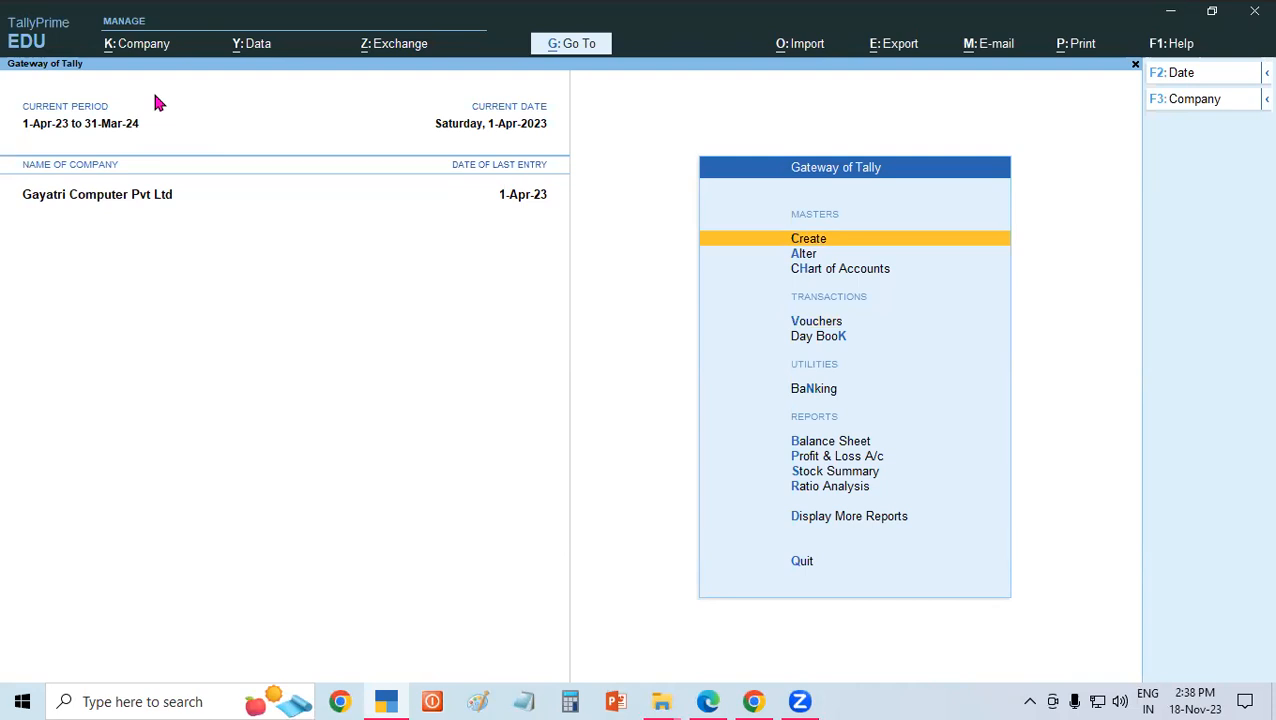
# Examine the saved receipt in the Day Book with its detailed ledger lines and return to the Gateway of Tally.
pyautogui.press('Down')
pyautogui.press('Down')
pyautogui.press('Down')
pyautogui.press('Down')
pyautogui.press('Down')
pyautogui.press('Down')
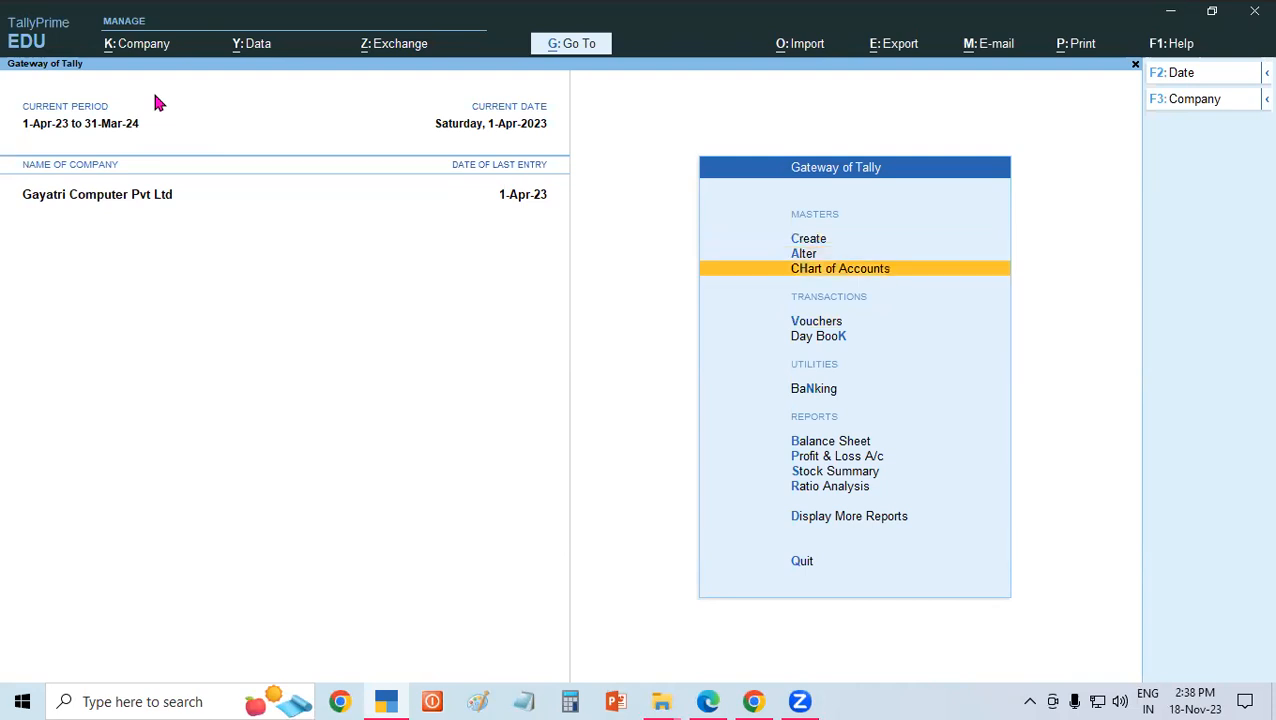
pyautogui.press('Down')
pyautogui.press('Down')
pyautogui.press('Down')
pyautogui.press('Down')
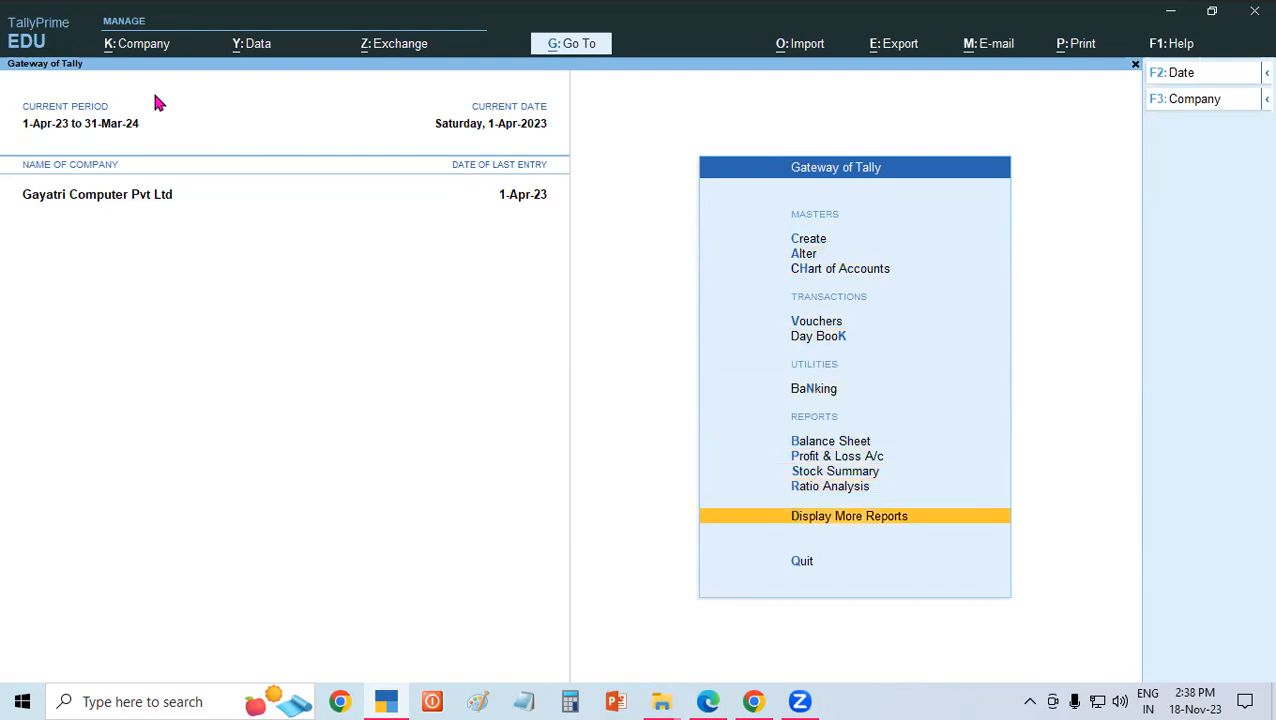
pyautogui.press('Return')
pyautogui.press('Down')
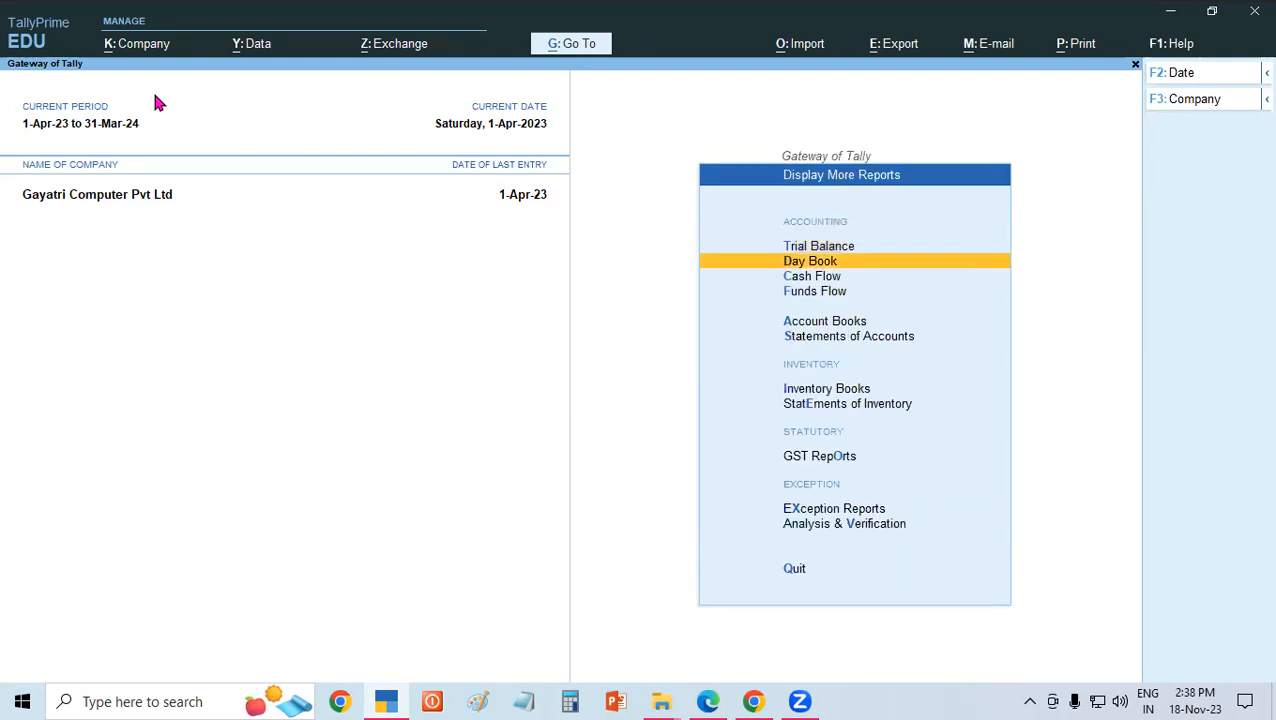
pyautogui.press('Return')
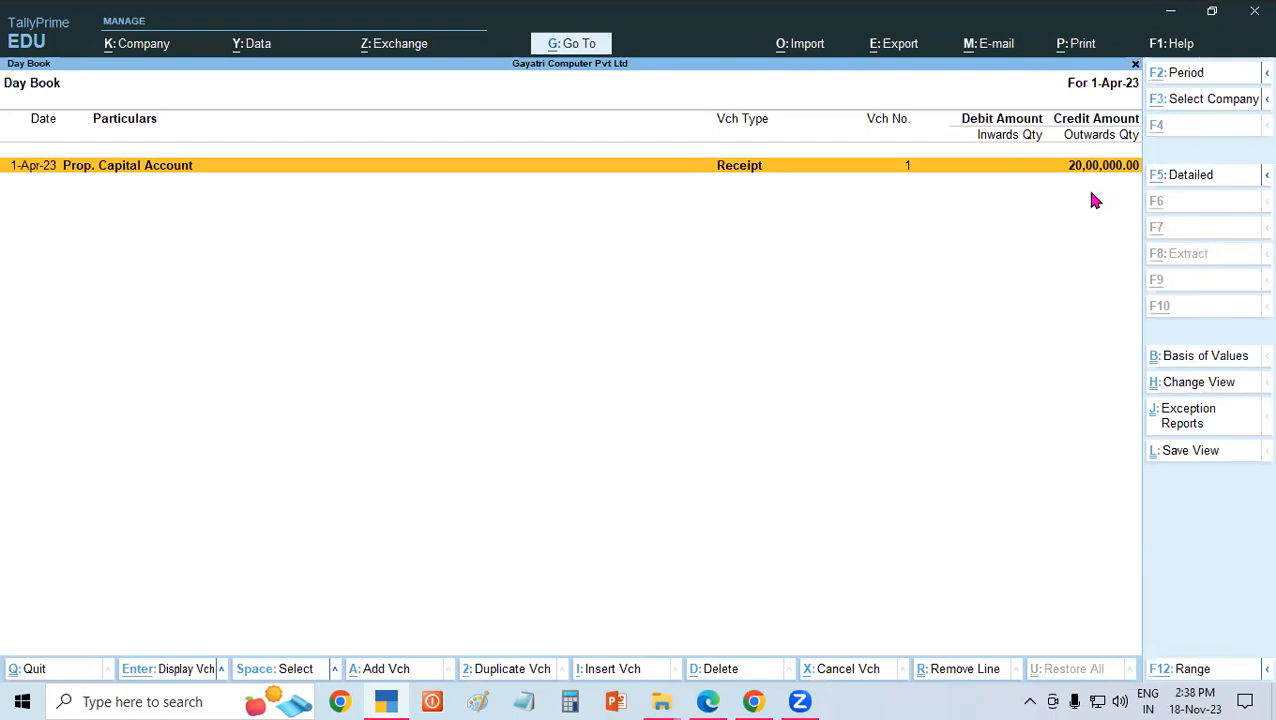
pyautogui.hotkey('alt', 'F1')
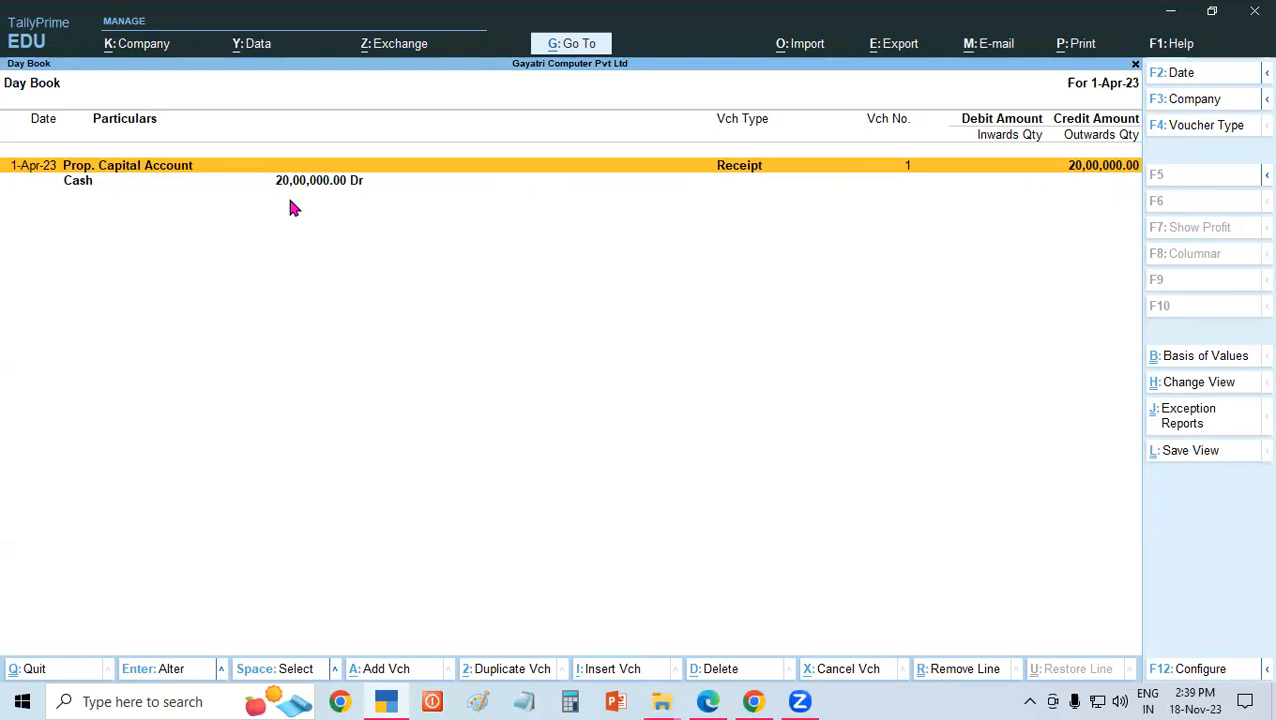
pyautogui.press('Escape')
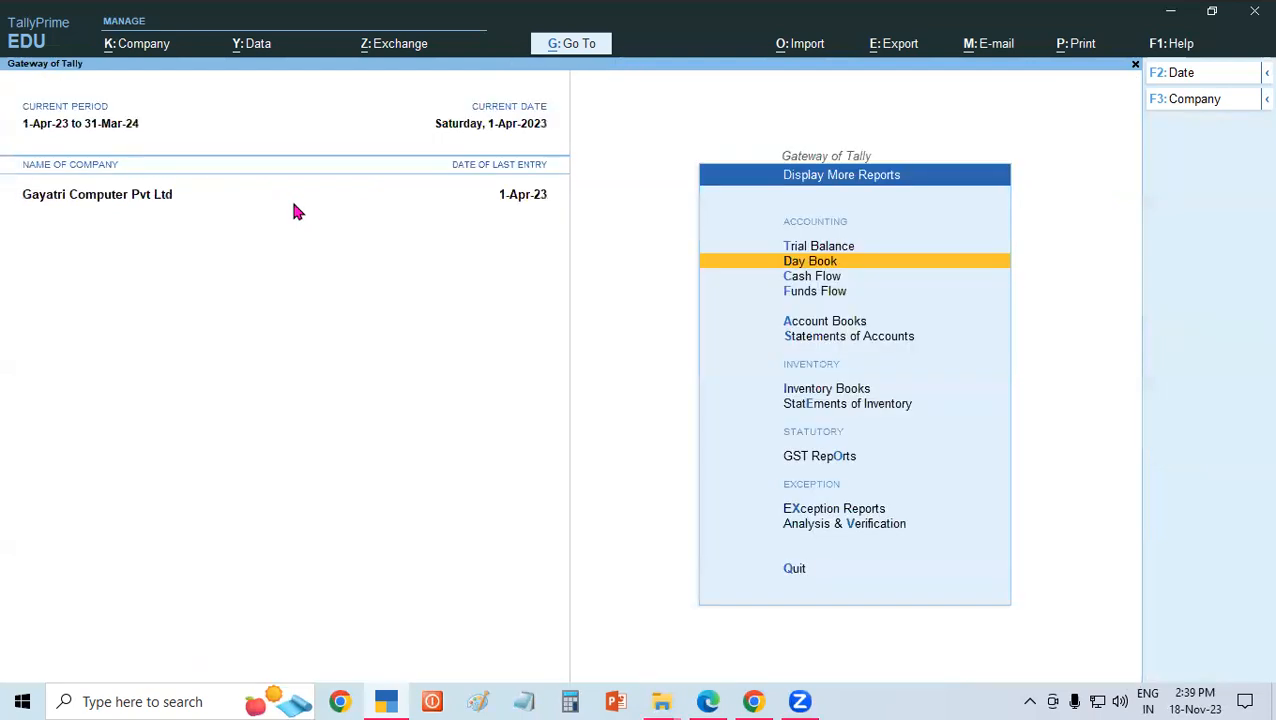
pyautogui.press('Escape')
pyautogui.press('Escape')
pyautogui.press('Escape')
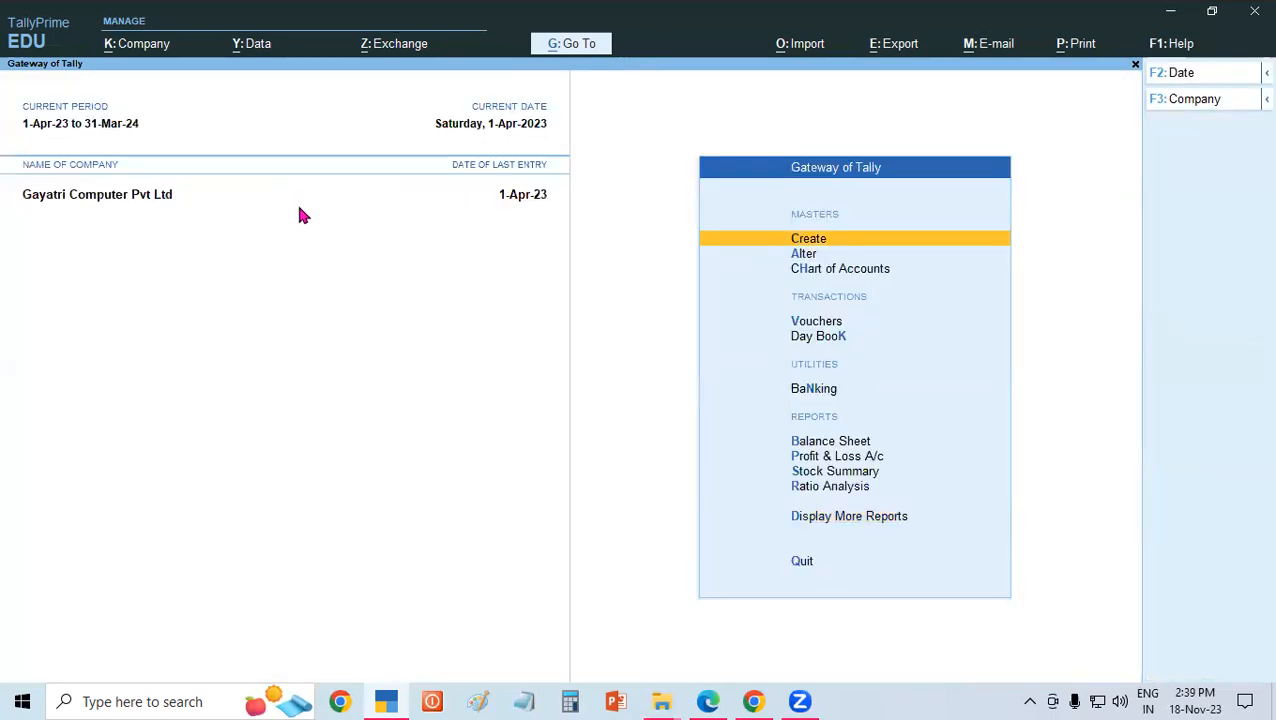
# Reopen the Day Book from the additional reports to view the receipt entry again and close it.
pyautogui.press('d')
pyautogui.press('d')
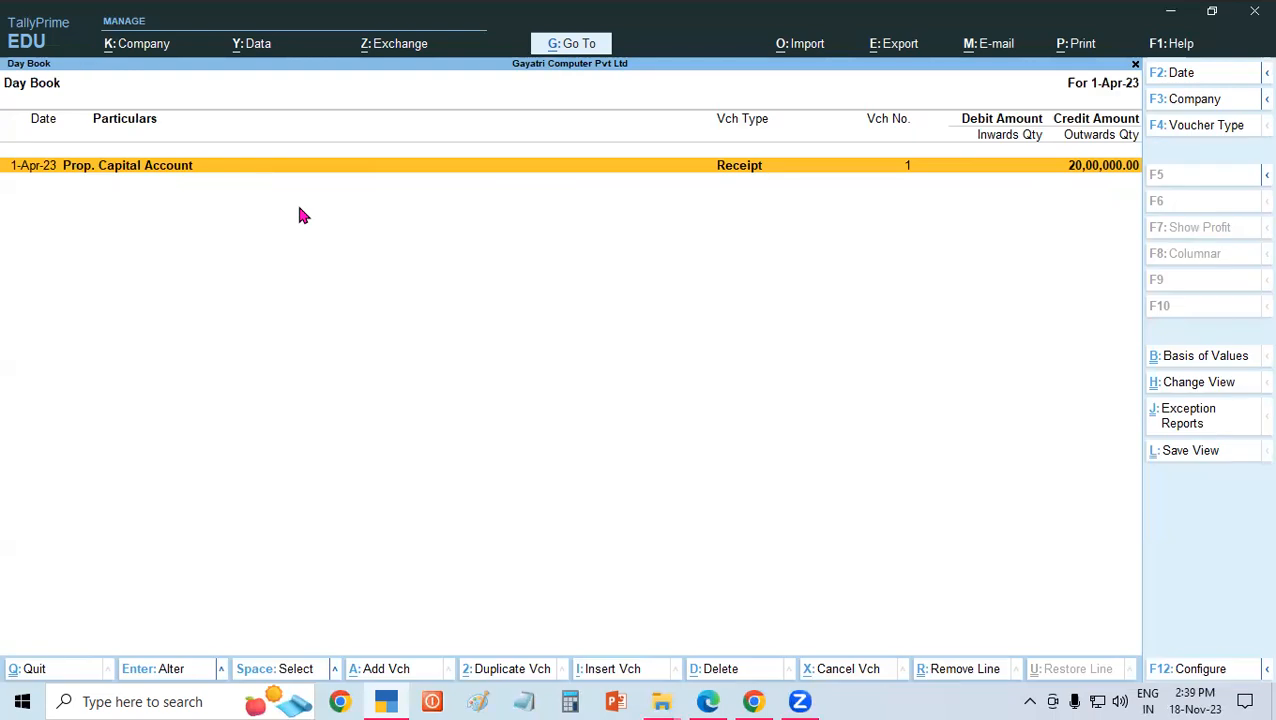
pyautogui.press('Escape')
pyautogui.press('Escape')
pyautogui.press('Escape')
pyautogui.press('Escape')
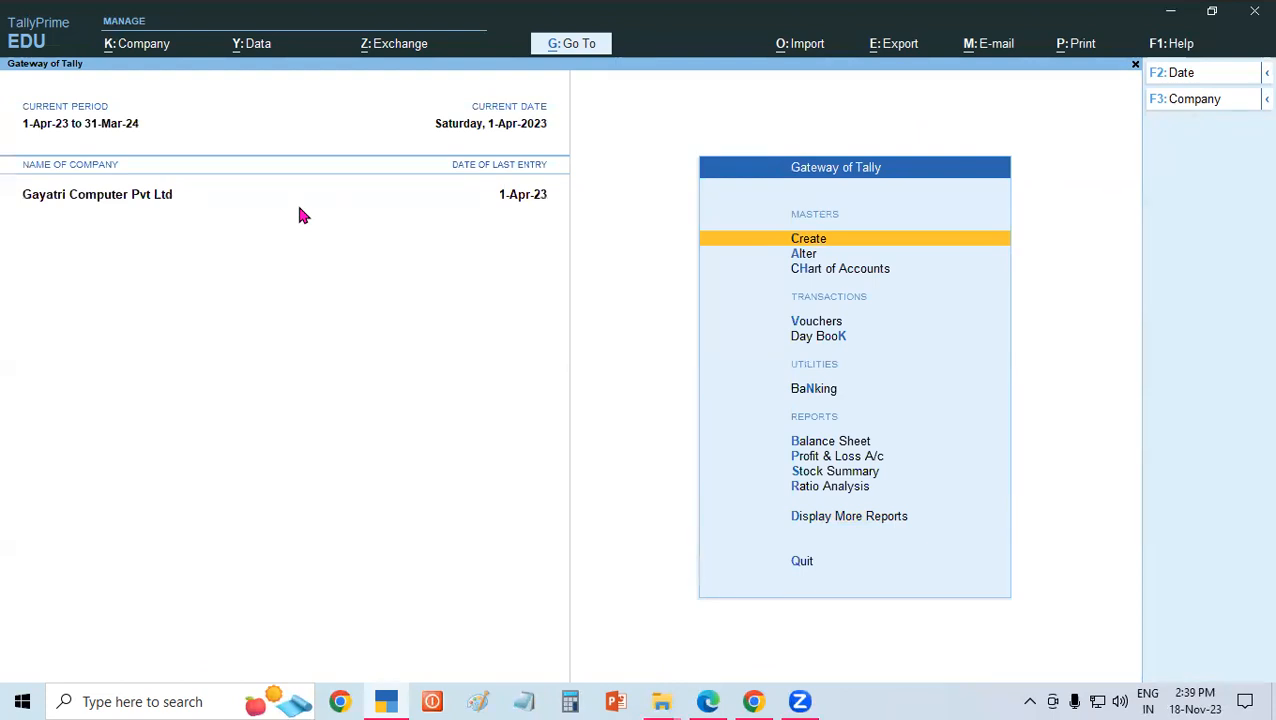
# Examine the Balance Sheet in detailed form for the capital and cash-in-hand figures, and return to the Gateway of Tally.
pyautogui.click(820, 442)
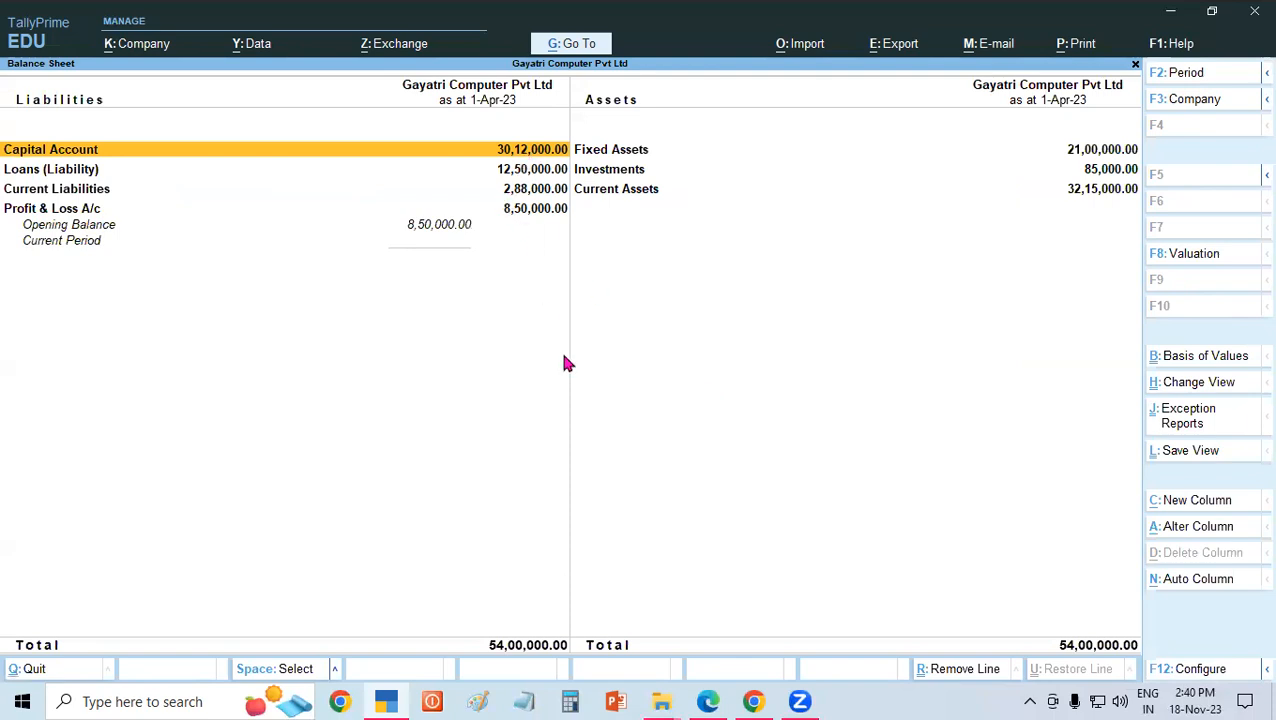
pyautogui.hotkey('alt', 'F5')
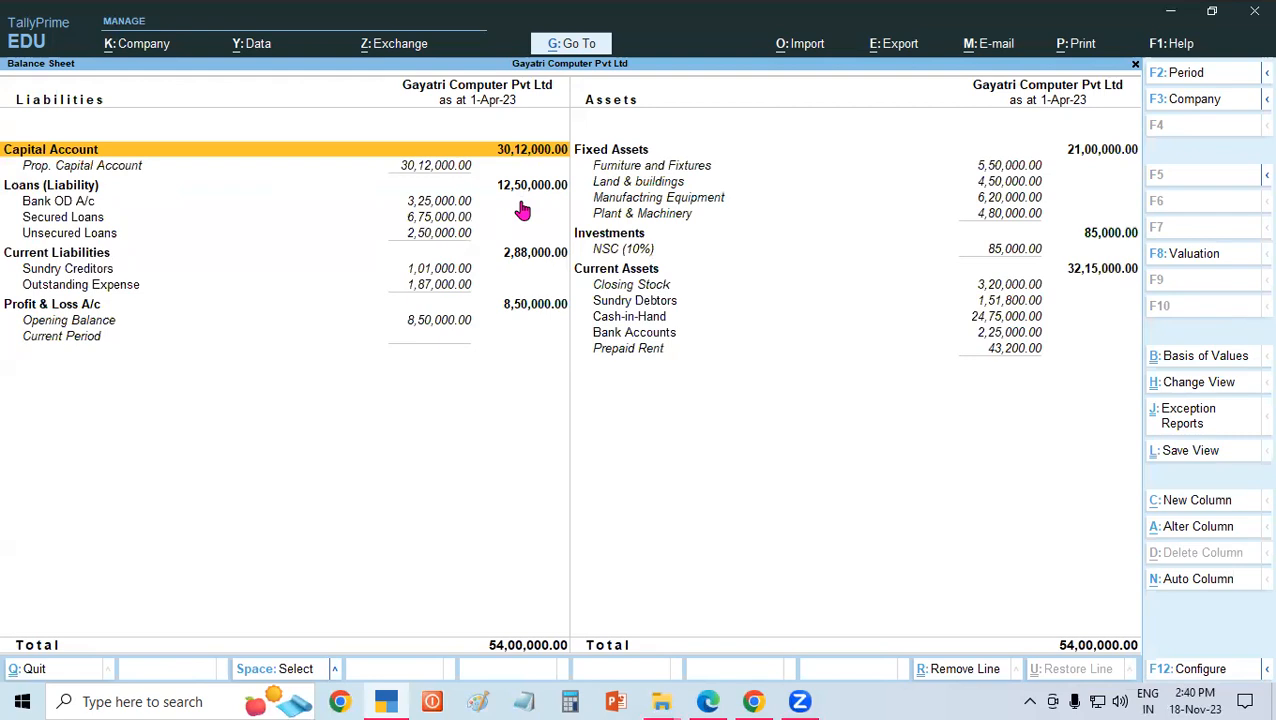
pyautogui.press('Escape')
pyautogui.press('Escape')
pyautogui.press('Escape')
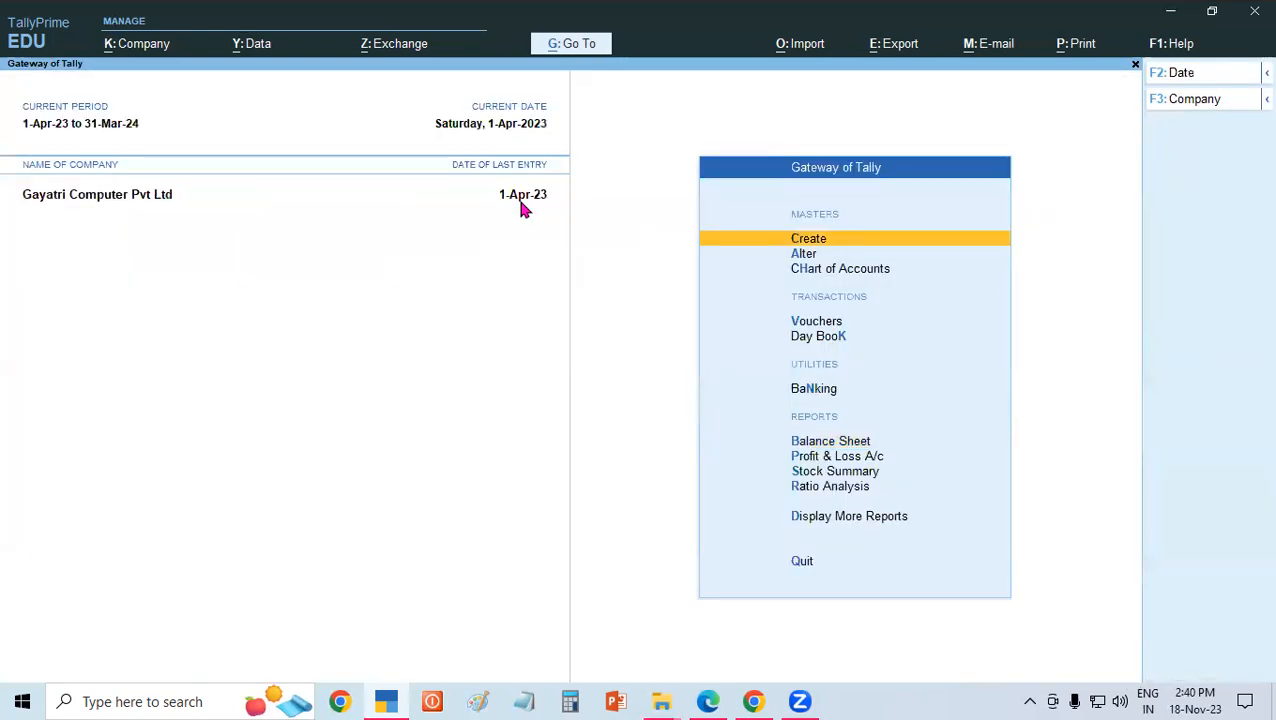
# Open a new receipt voucher and switch to the Tally Prime Basic Accounting PDF in Edge to read the next receipt examples.
pyautogui.press('v')
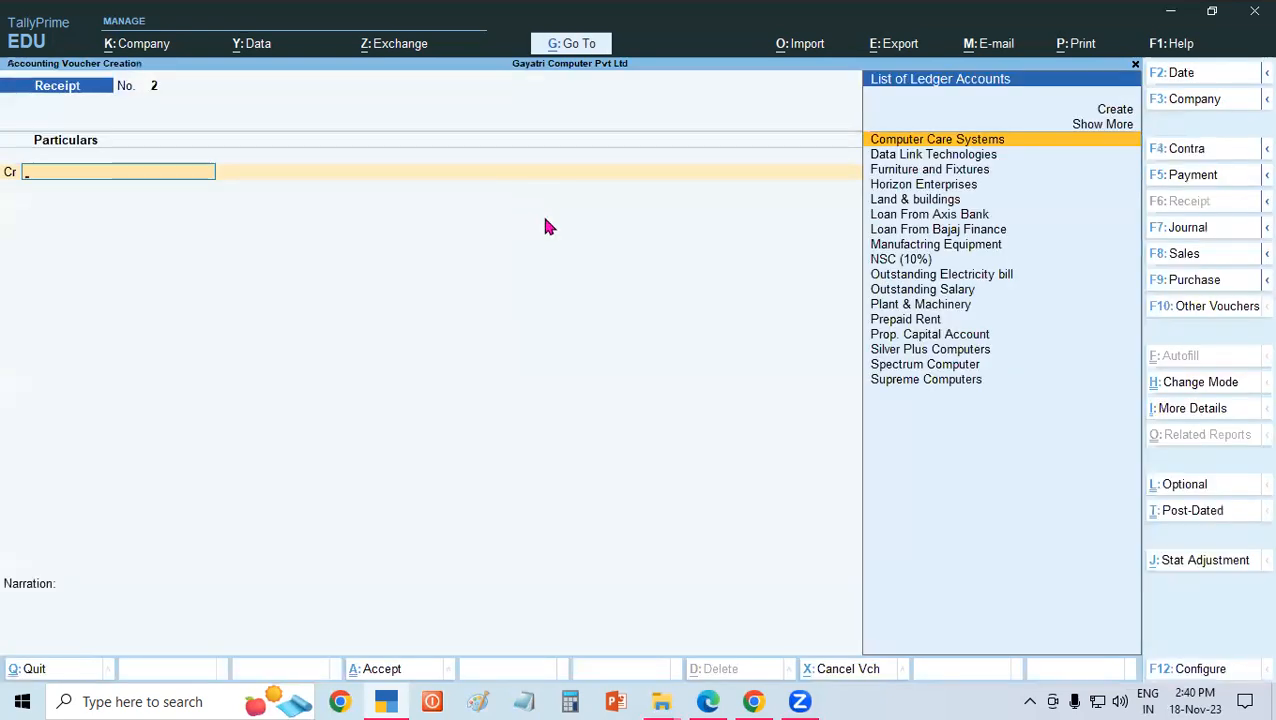
pyautogui.moveTo(705, 701)
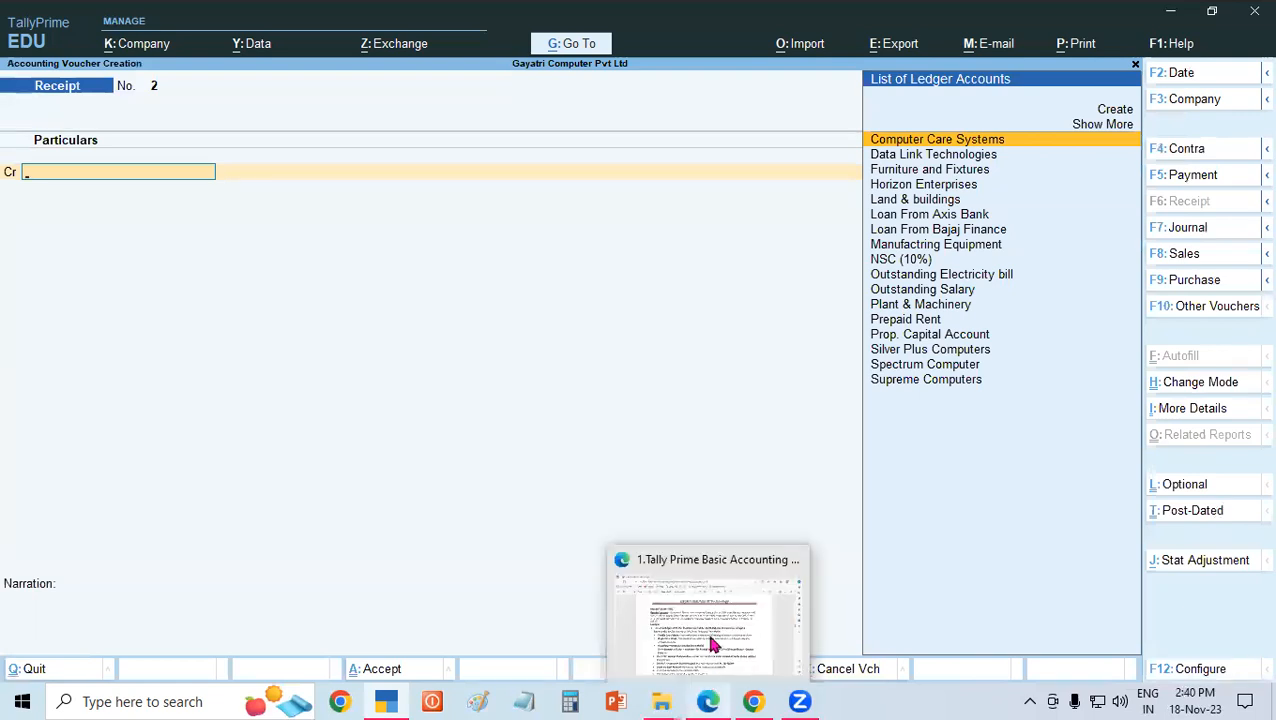
pyautogui.click(714, 632)
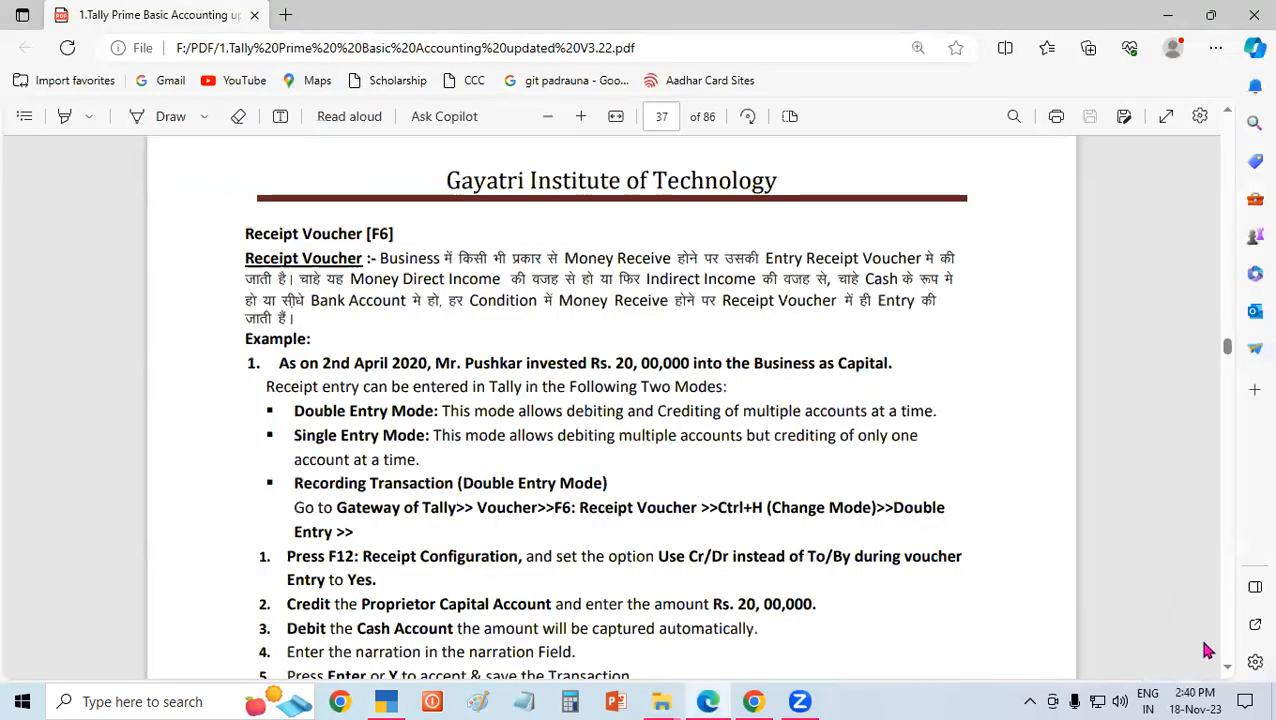
pyautogui.click(1228, 668)
pyautogui.scroll(-5, 1228, 672)
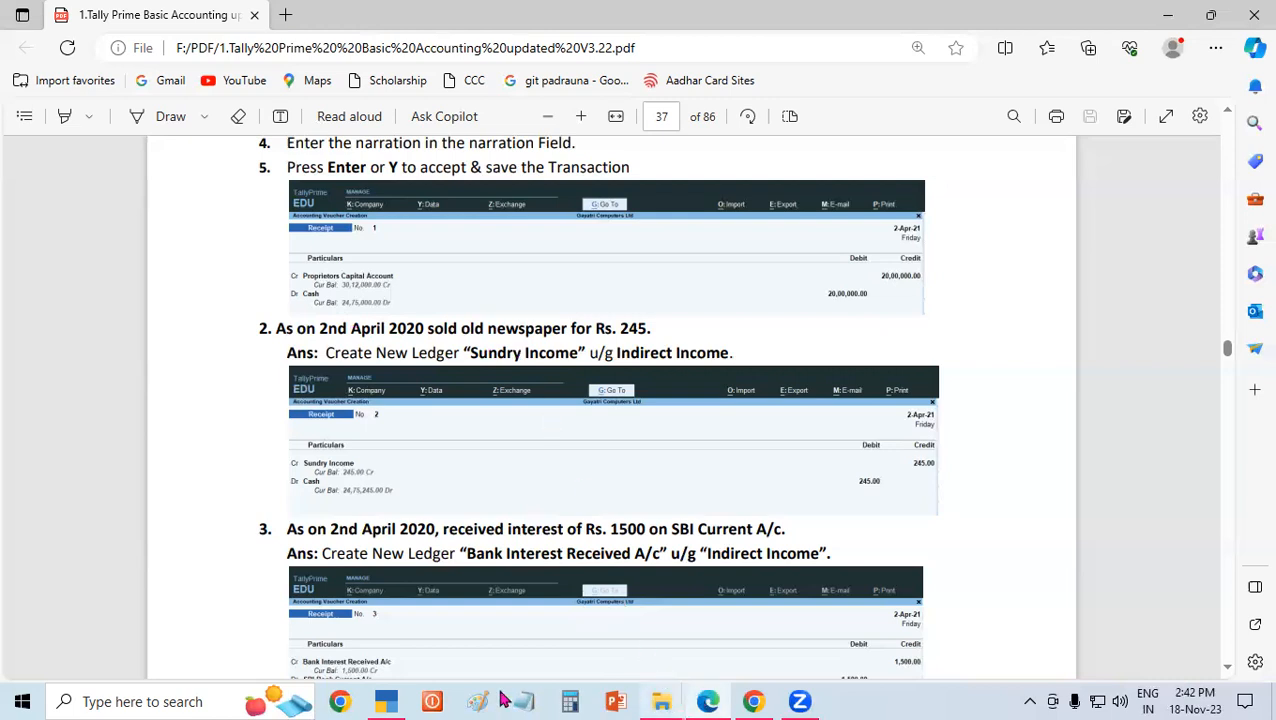
# Switch back to TallyPrime, try the Double Entry mode and change the receipt voucher's mode to Single Entry.
pyautogui.click(398, 700)
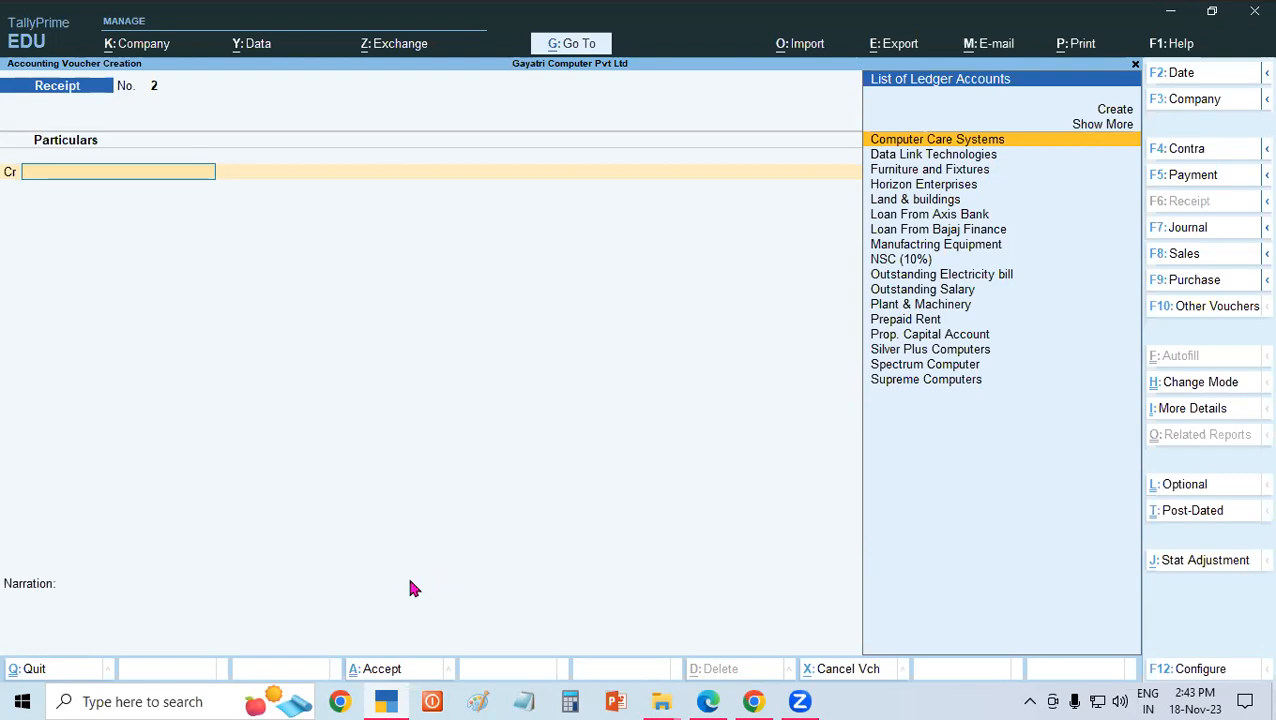
pyautogui.hotkey('ctrl', 'h')
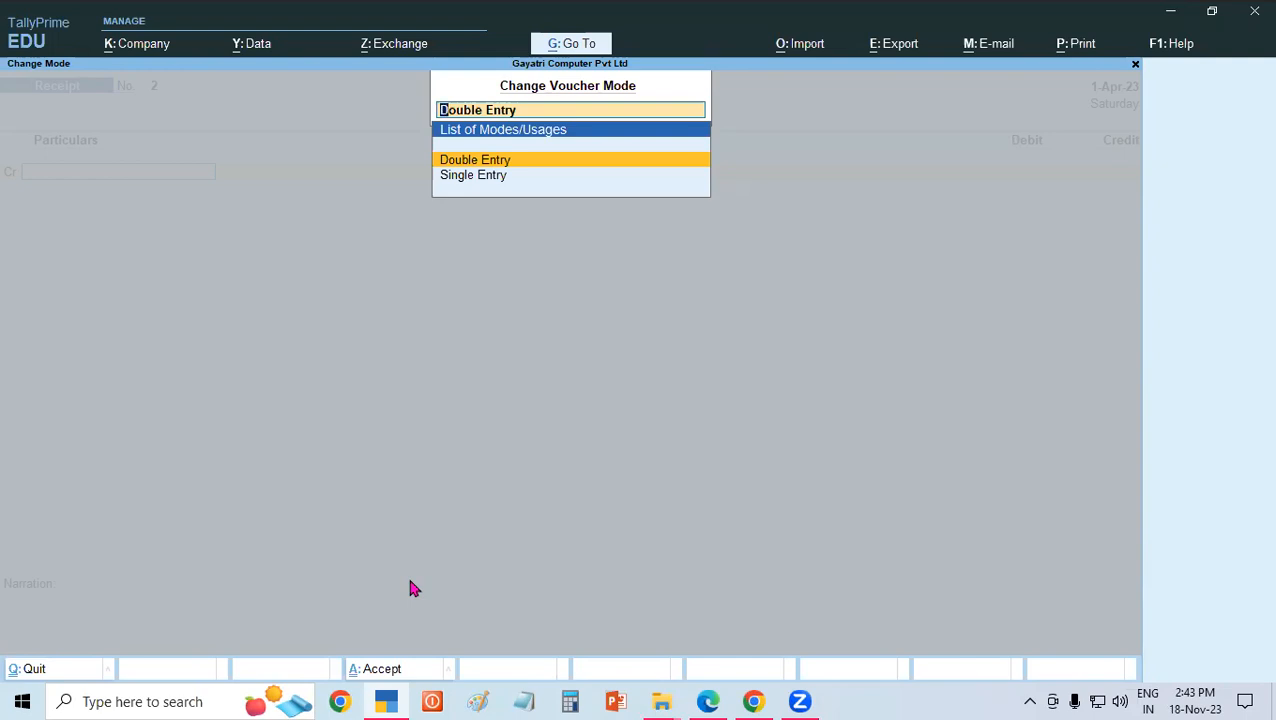
pyautogui.press('Return')
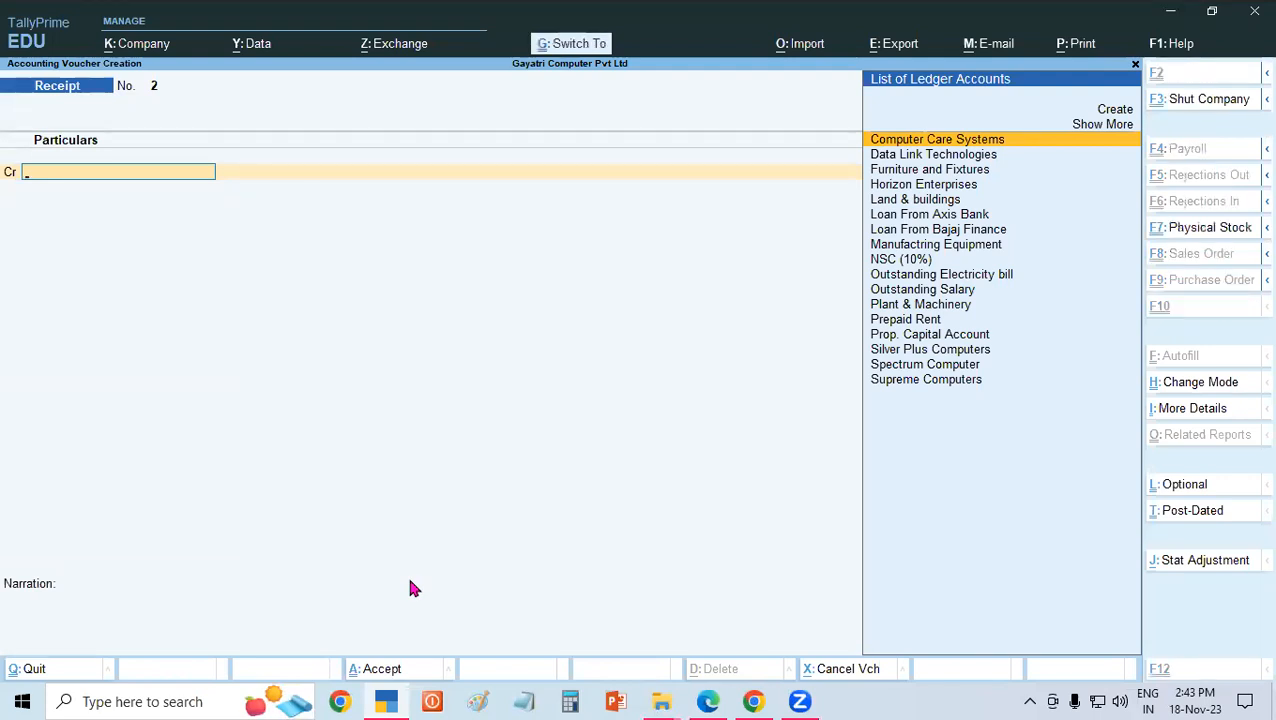
pyautogui.hotkey('ctrl', 'h')
pyautogui.press('Down')
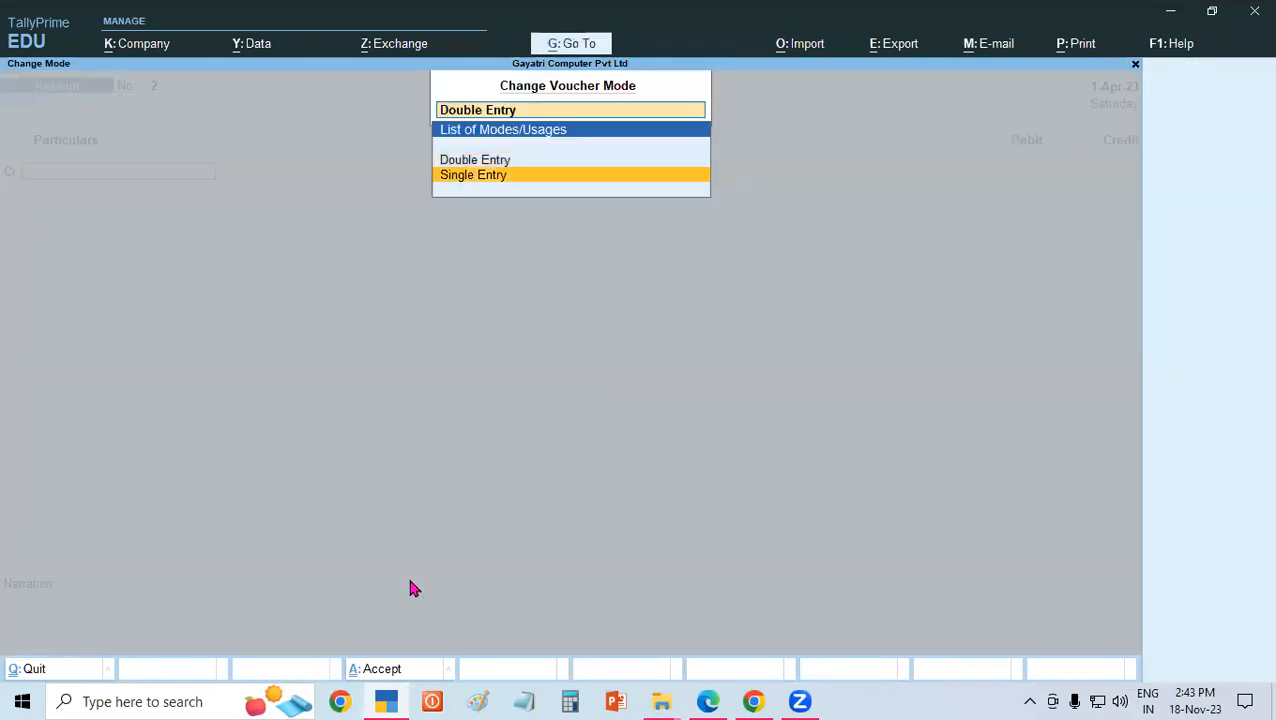
pyautogui.press('Return')
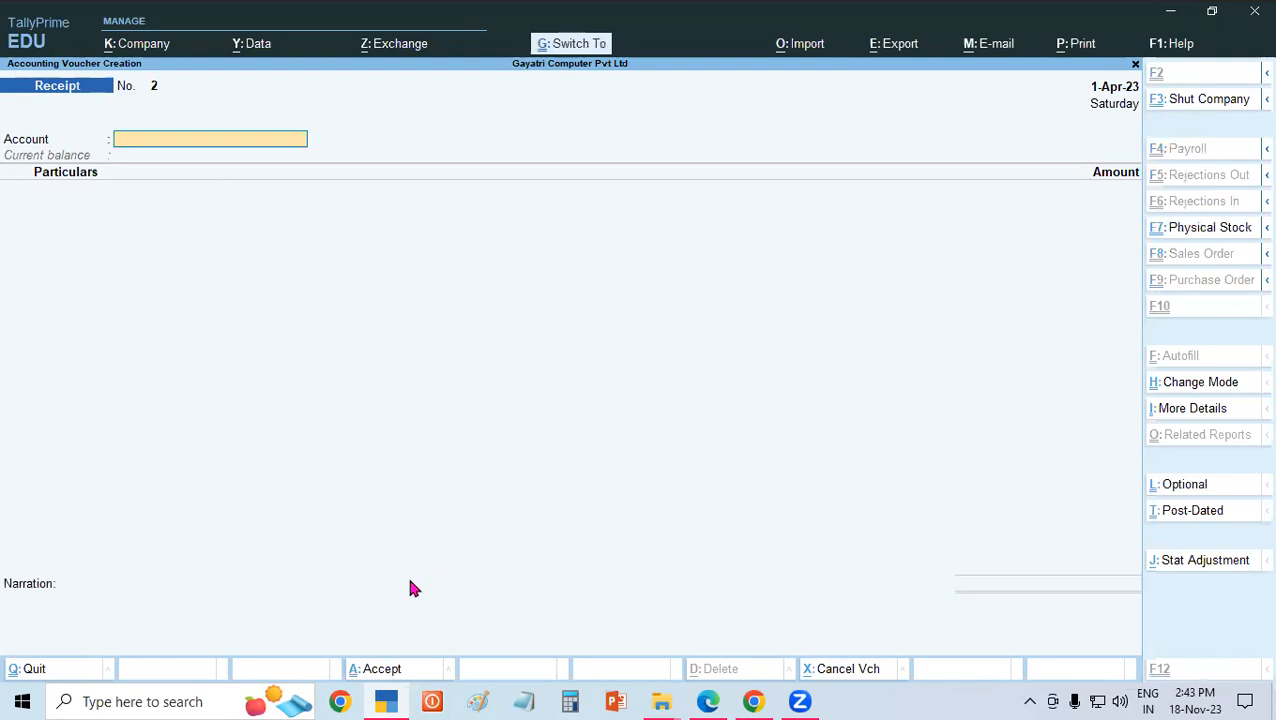
# Change the receipt voucher's entry mode to Double Entry.
pyautogui.hotkey('ctrl', 'h')
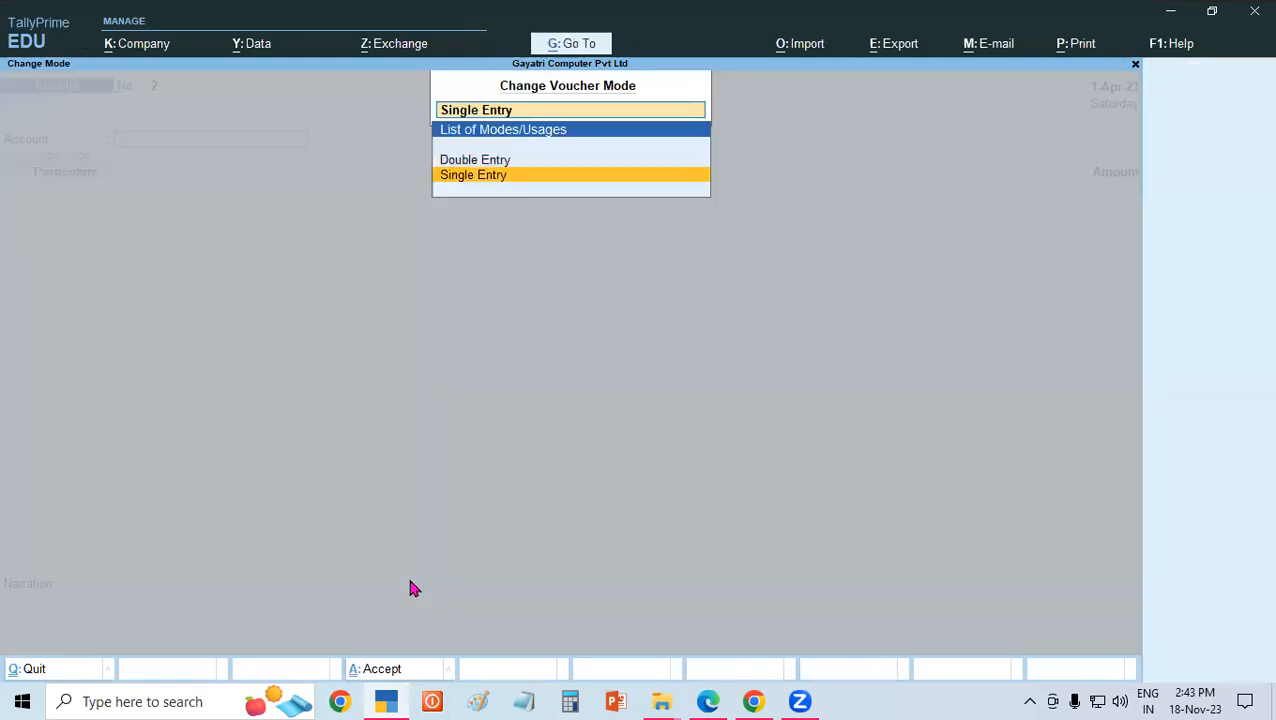
pyautogui.press('Up')
pyautogui.press('Return')
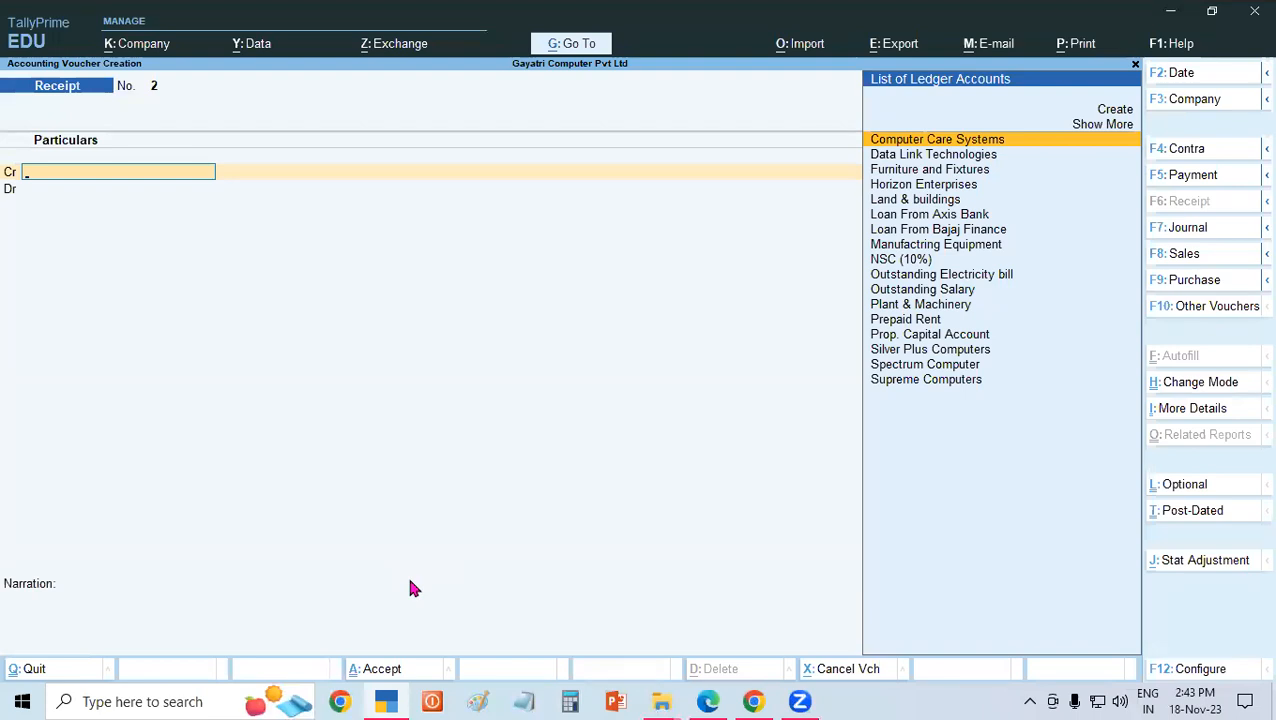
# Switch to the PDF in Edge to read the Double Entry instructions and the old-newspaper sale example, and return to TallyPrime.
pyautogui.click(703, 702)
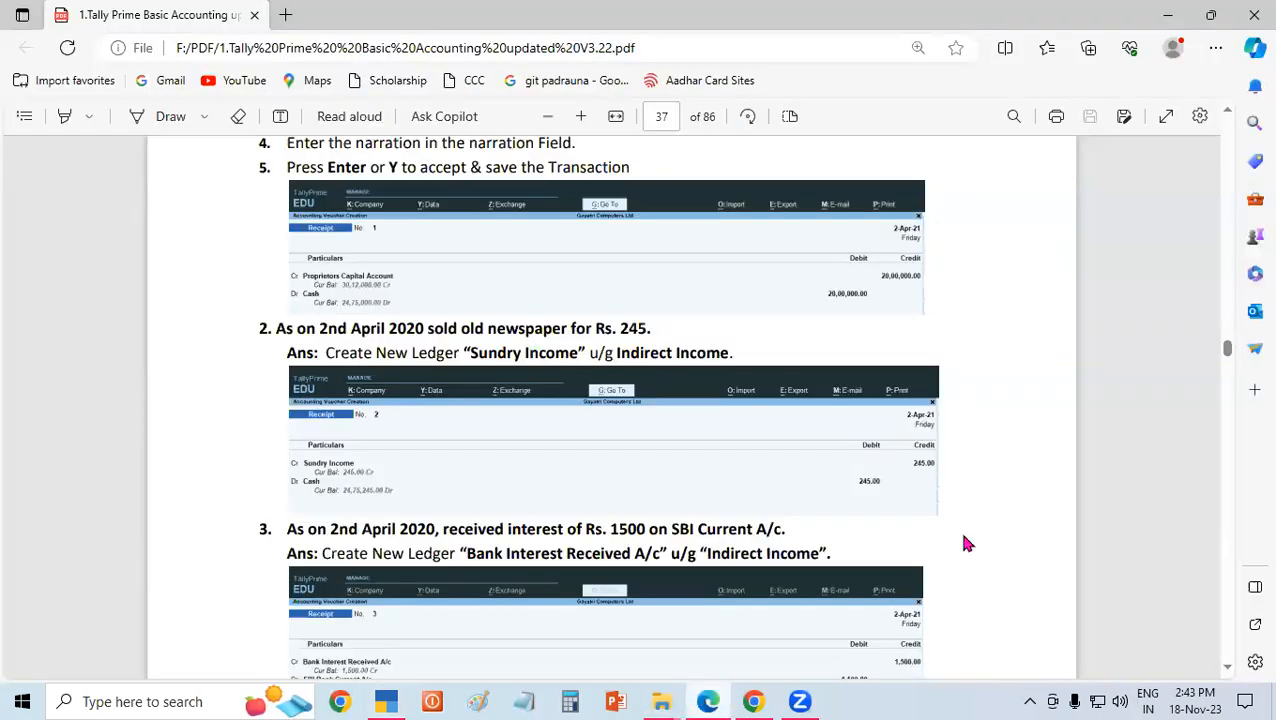
pyautogui.scroll(3, 1228, 116)
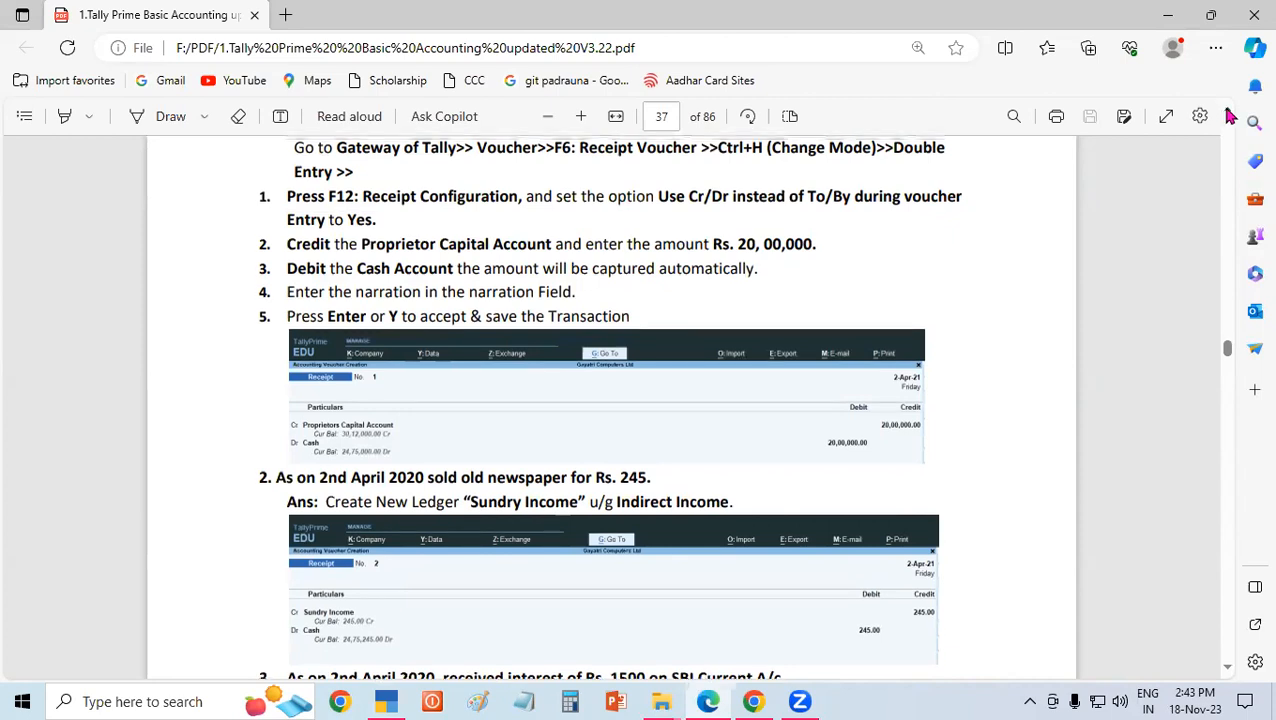
pyautogui.scroll(3, 1226, 117)
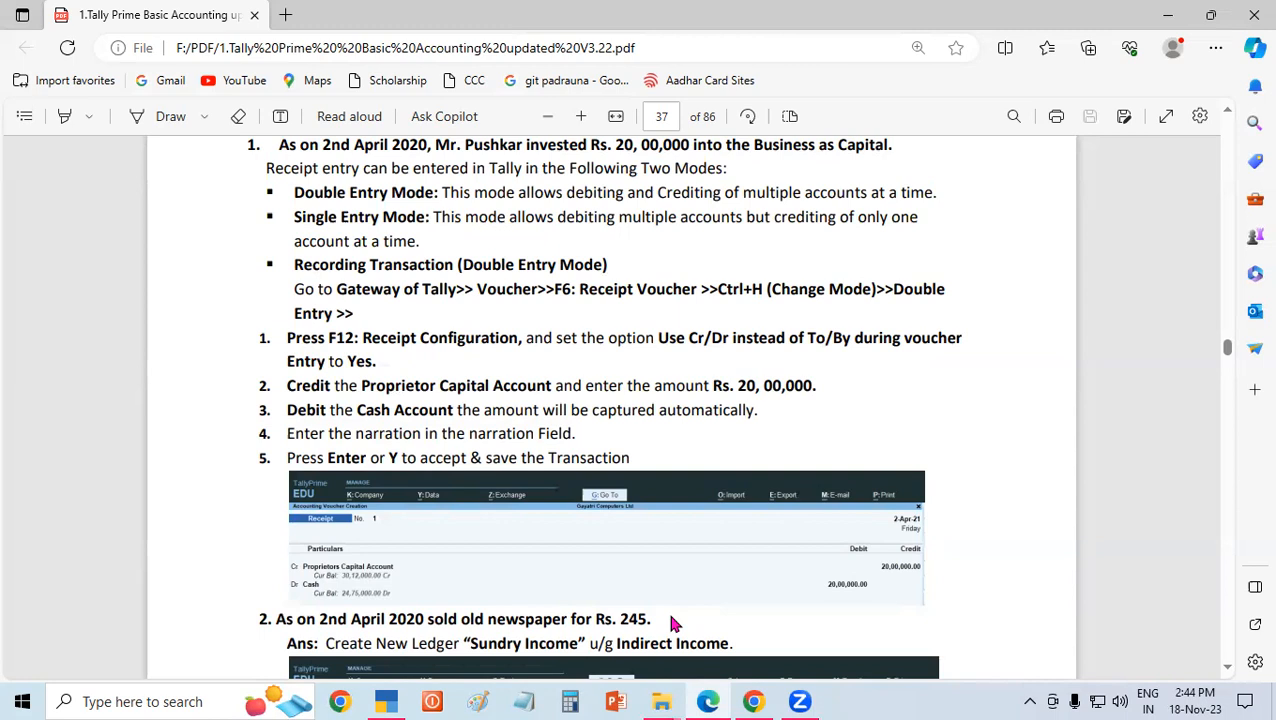
pyautogui.click(387, 701)
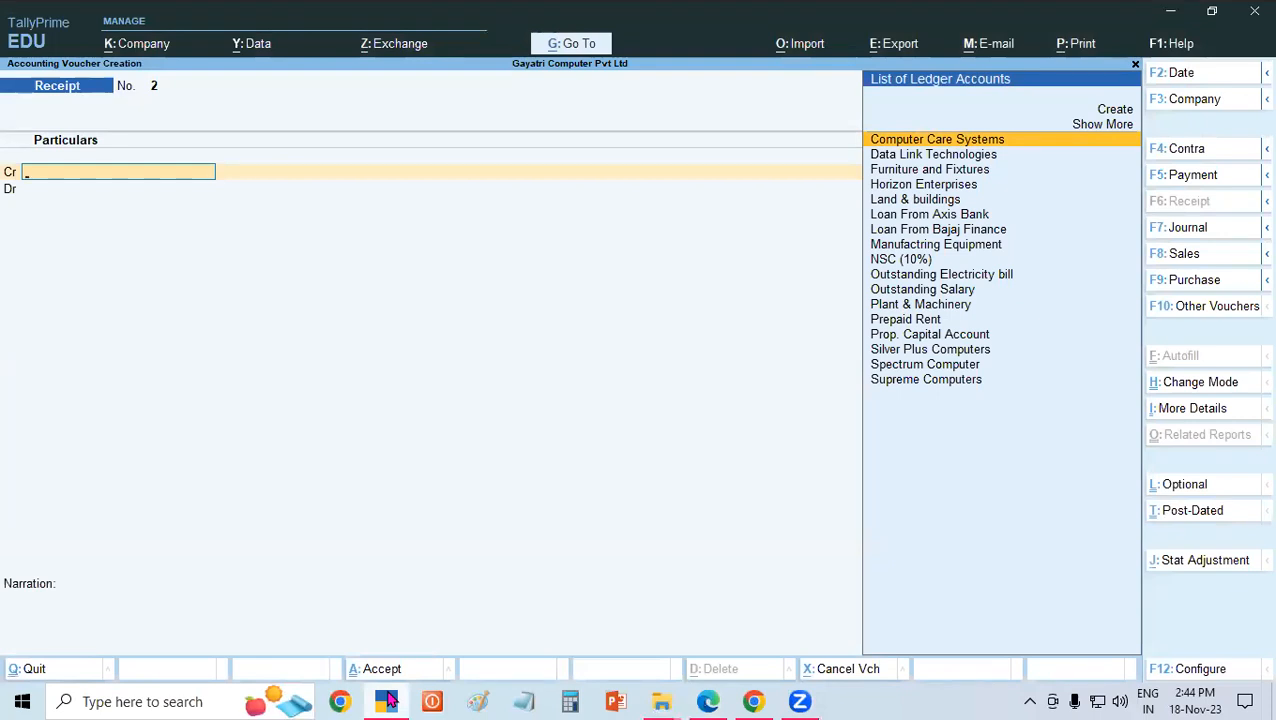
# Start a new ledger from the receipt voucher's credit line and name it Sundry Income, leaving the alias blank.
pyautogui.write('su')
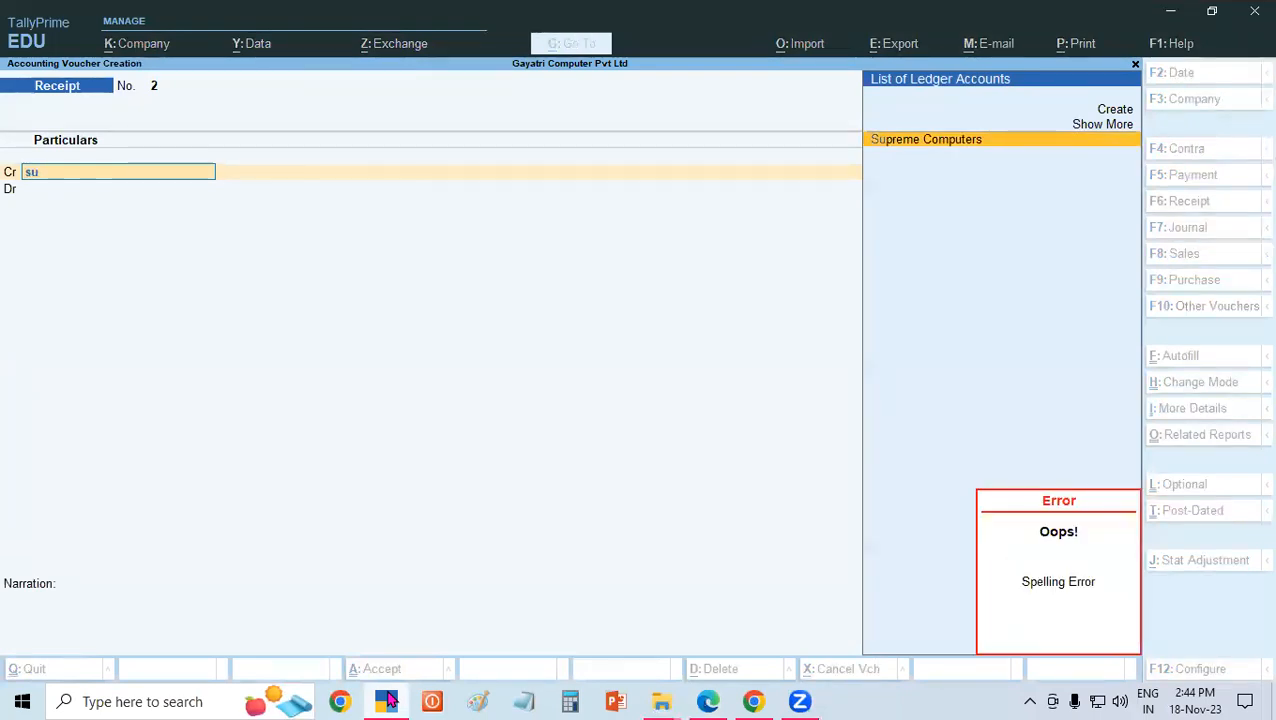
pyautogui.hotkey('alt', 'c')
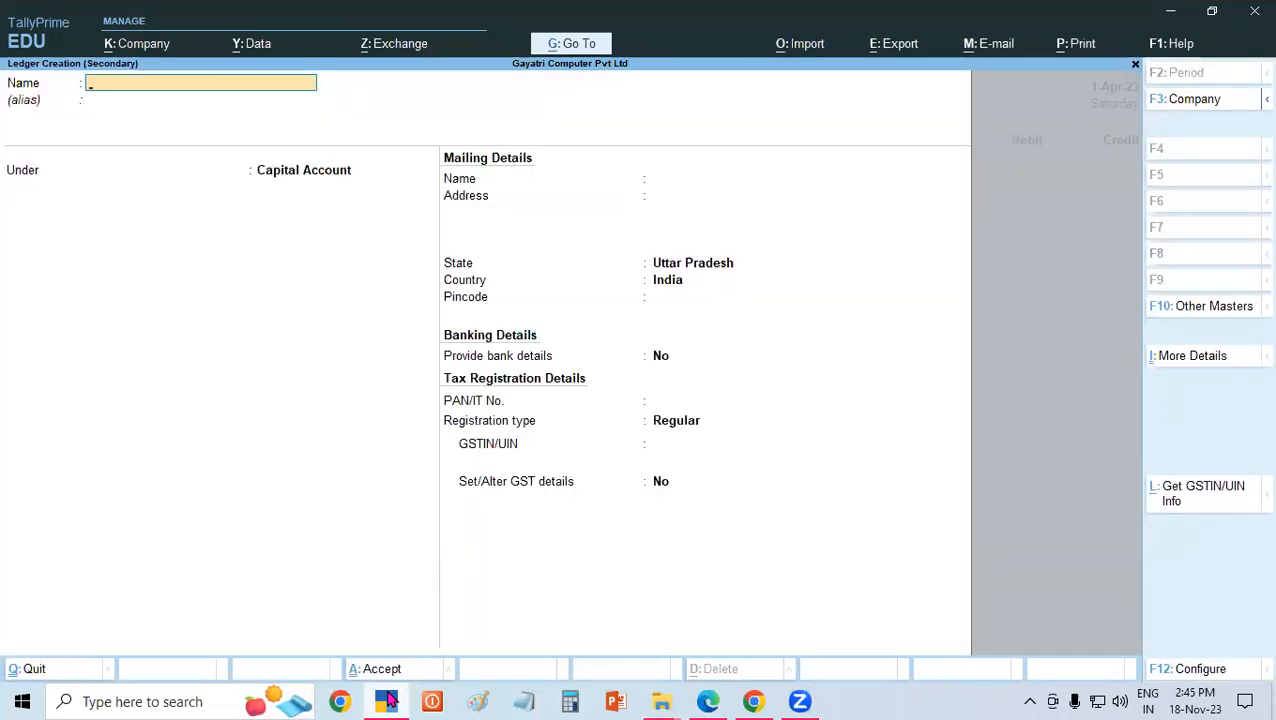
pyautogui.write('Sundry Income')
pyautogui.press('Return')
pyautogui.press('Return')
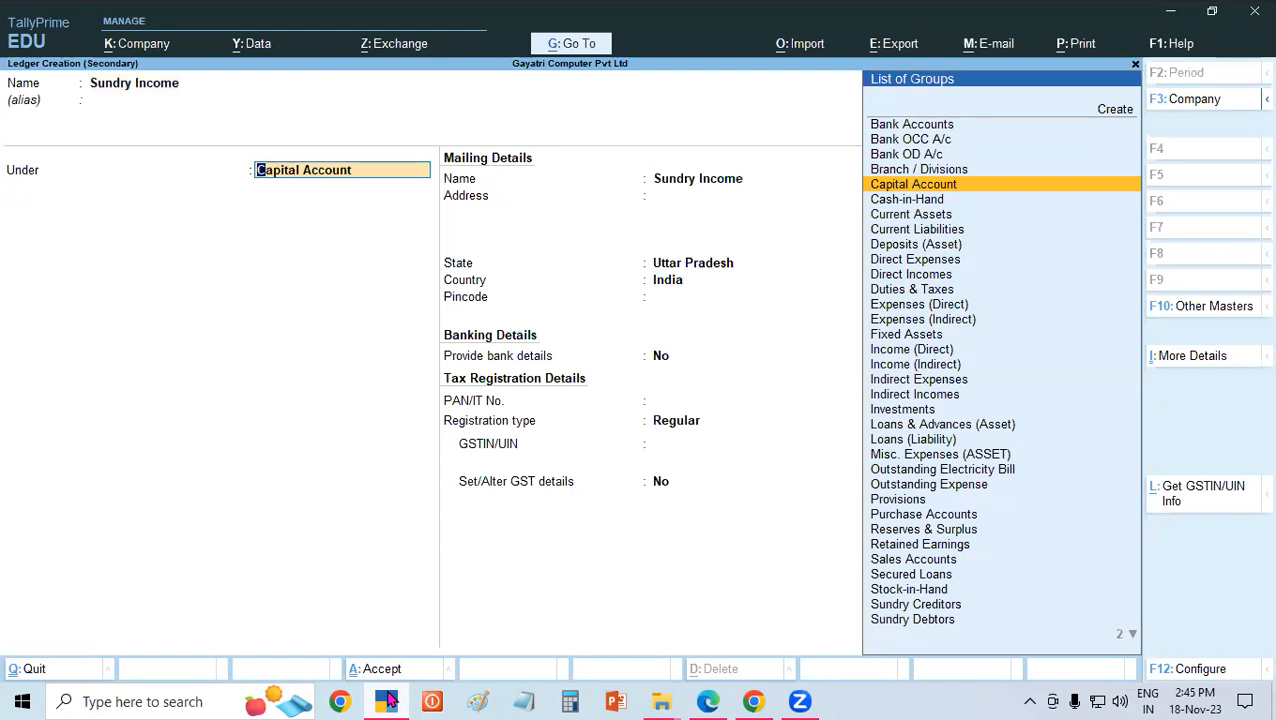
# Place the Sundry Income ledger under Indirect Incomes, keep its remaining default settings and save it.
pyautogui.write('Indi')
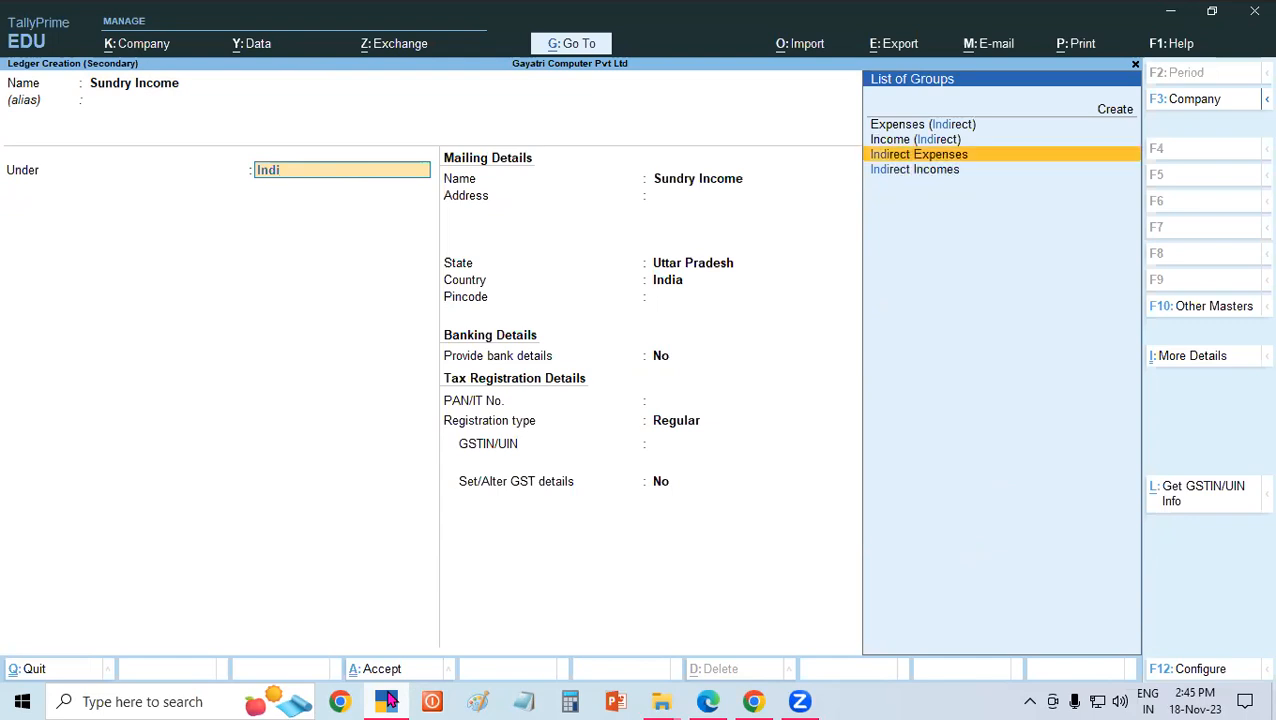
pyautogui.press('Down')
pyautogui.press('Return')
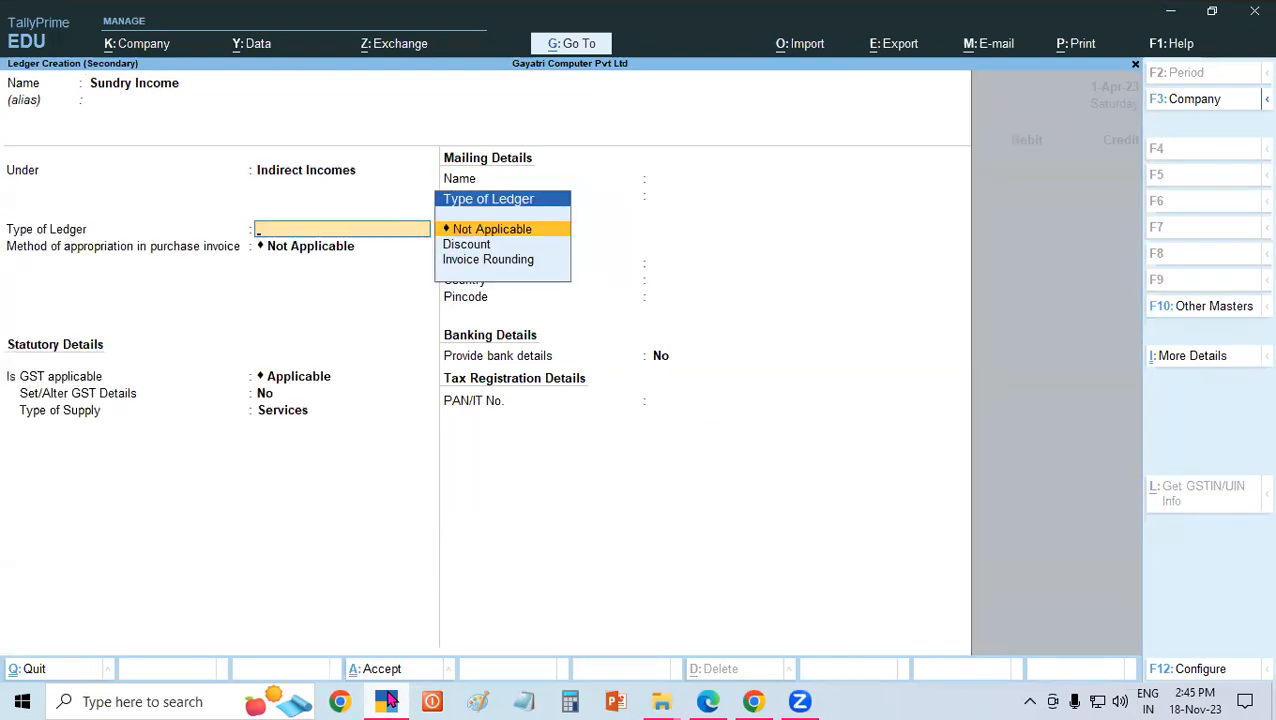
pyautogui.press('Return')
pyautogui.press('Return')
pyautogui.press('Return')
pyautogui.press('Return')
pyautogui.press('Return')
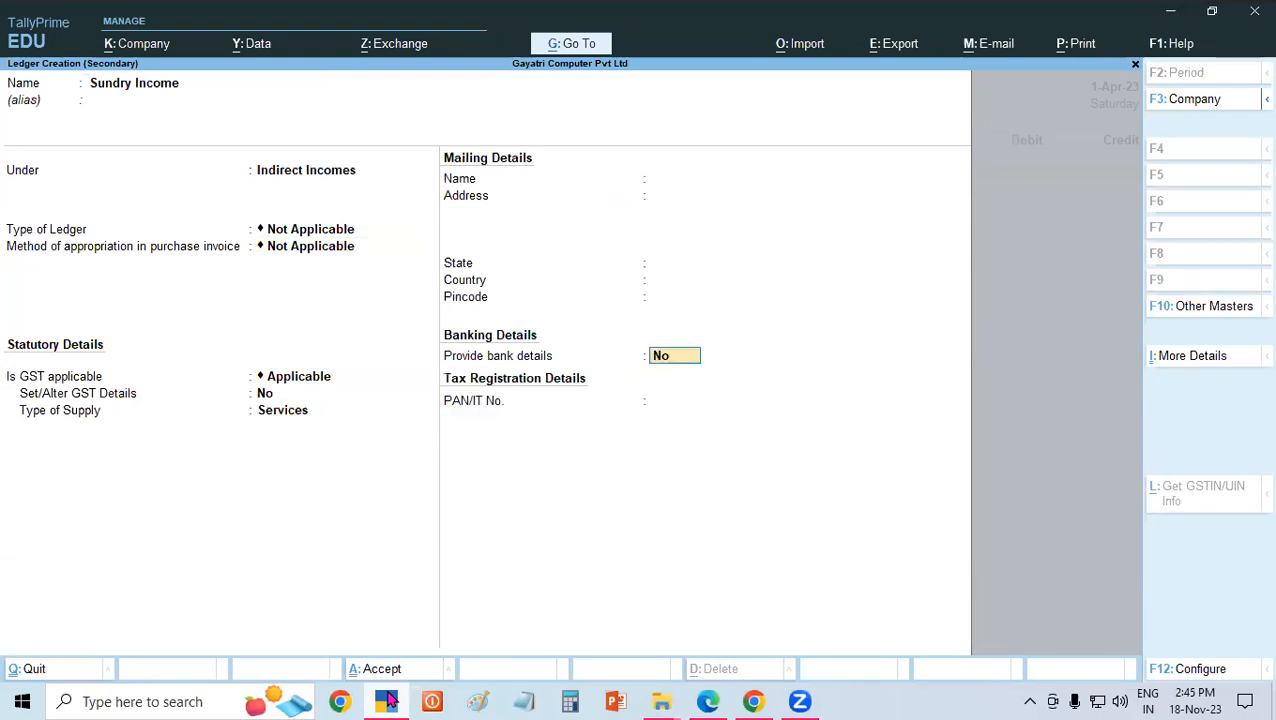
pyautogui.press('Return')
pyautogui.press('Return')
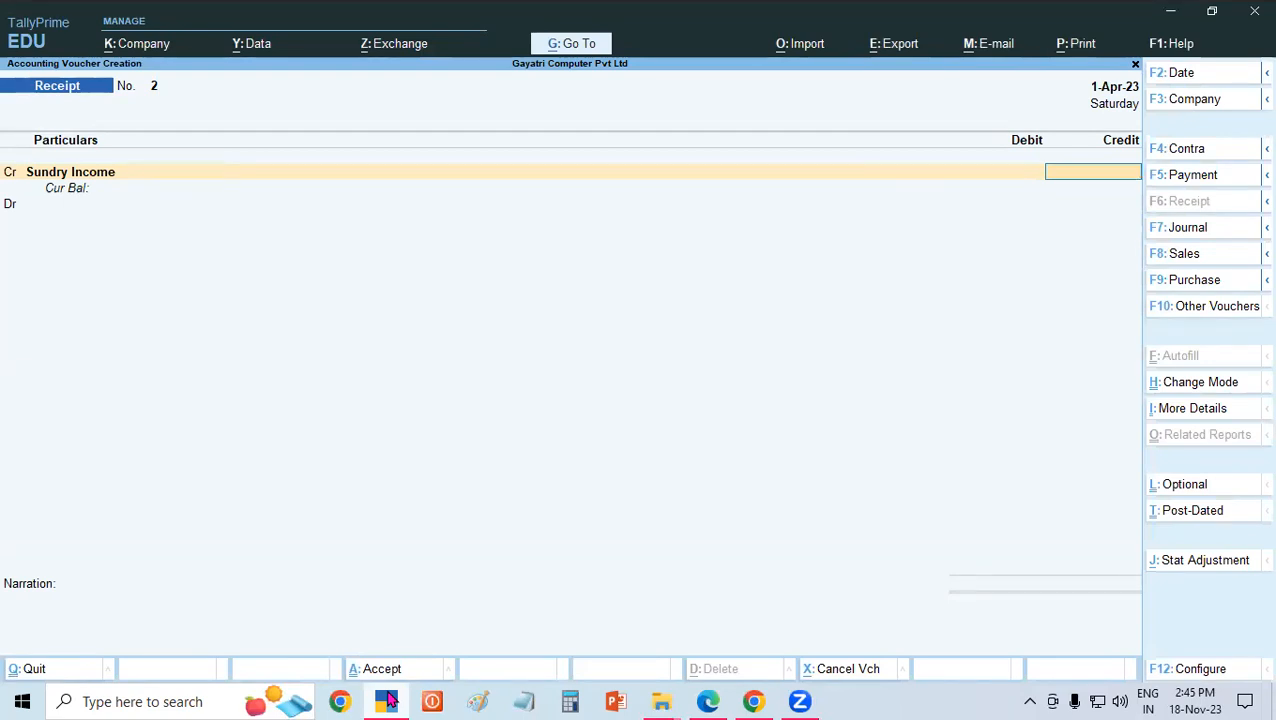
# Credit Sundry Income with 245, debit Cash for the same amount, and save the receipt voucher without a narration.
pyautogui.write('245')
pyautogui.press('Return')
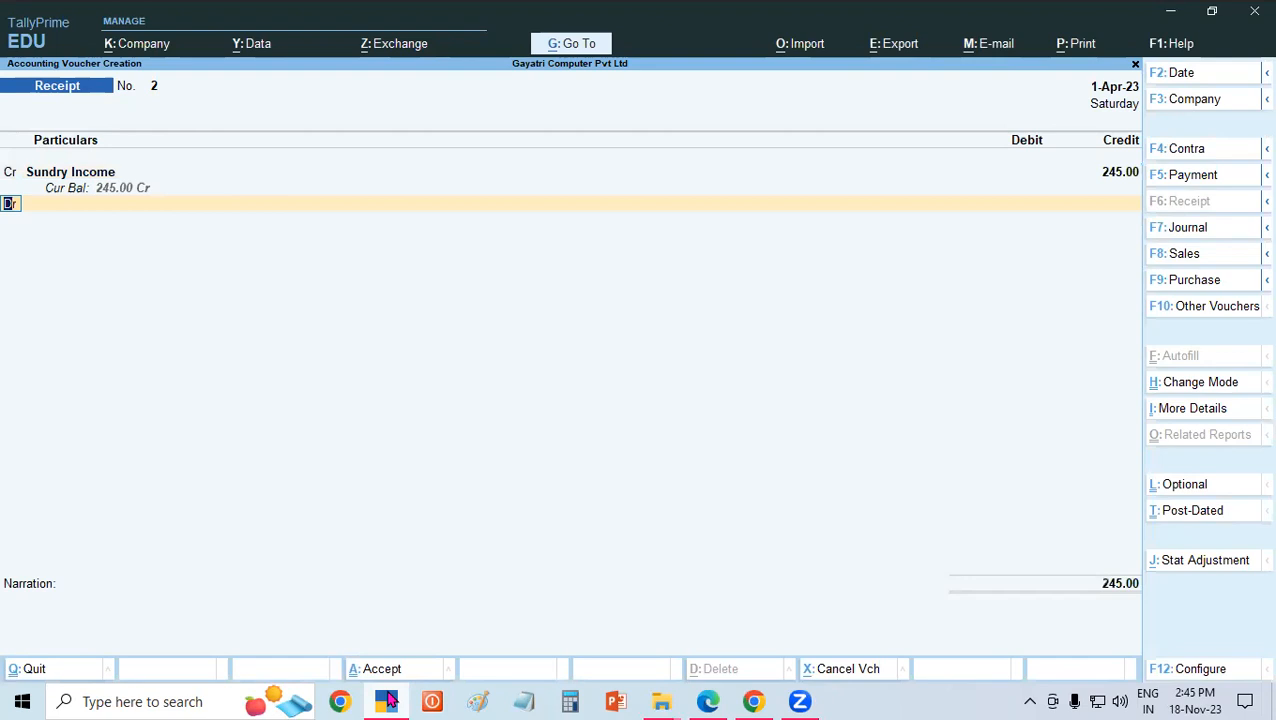
pyautogui.press('Return')
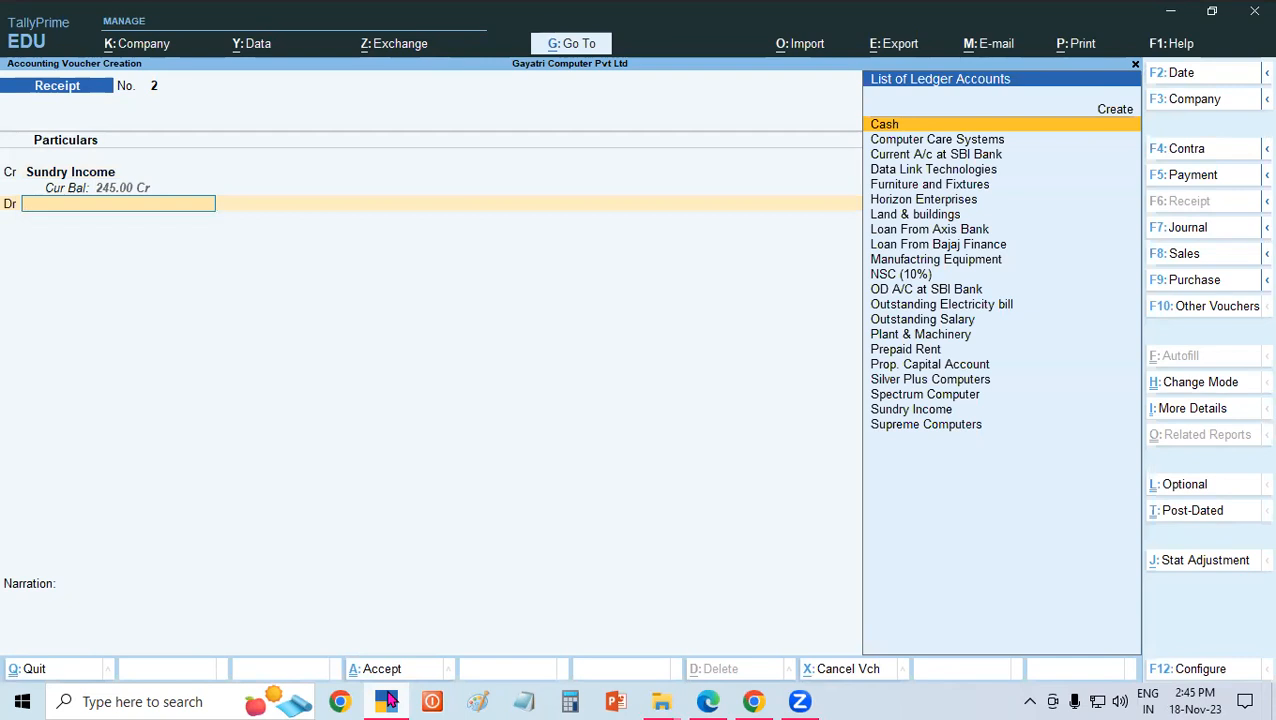
pyautogui.write('C')
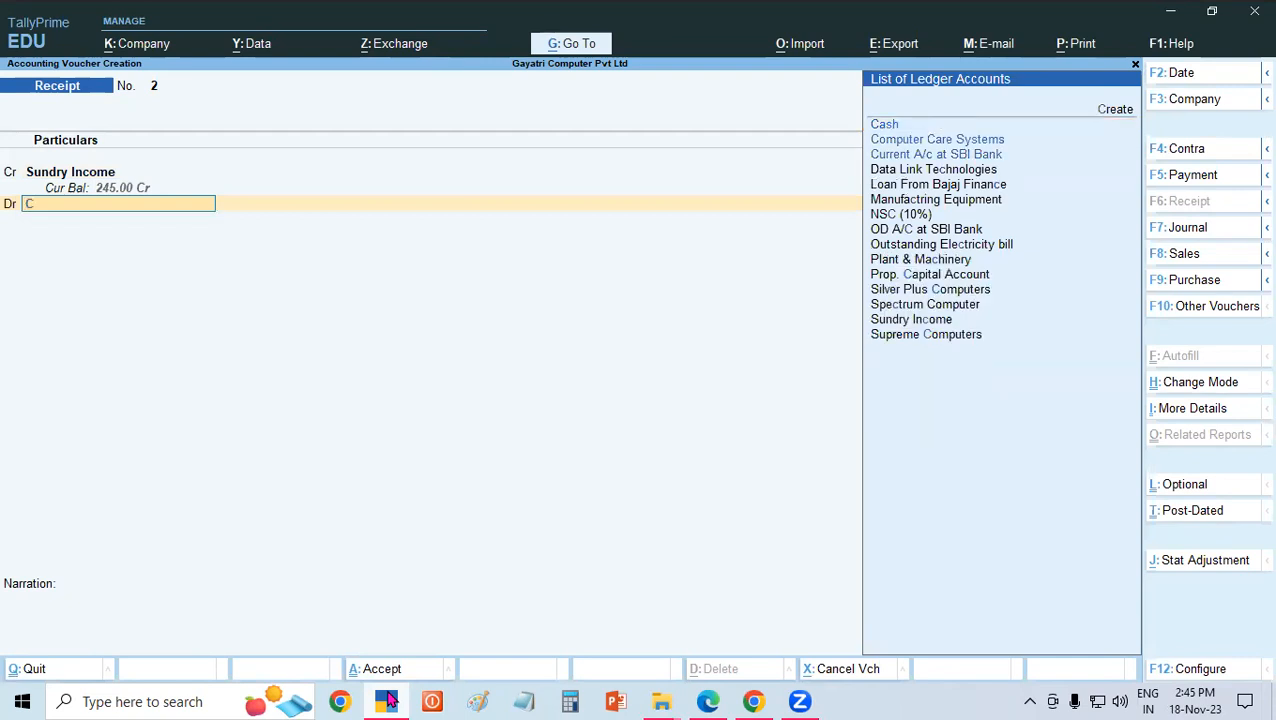
pyautogui.press('Return')
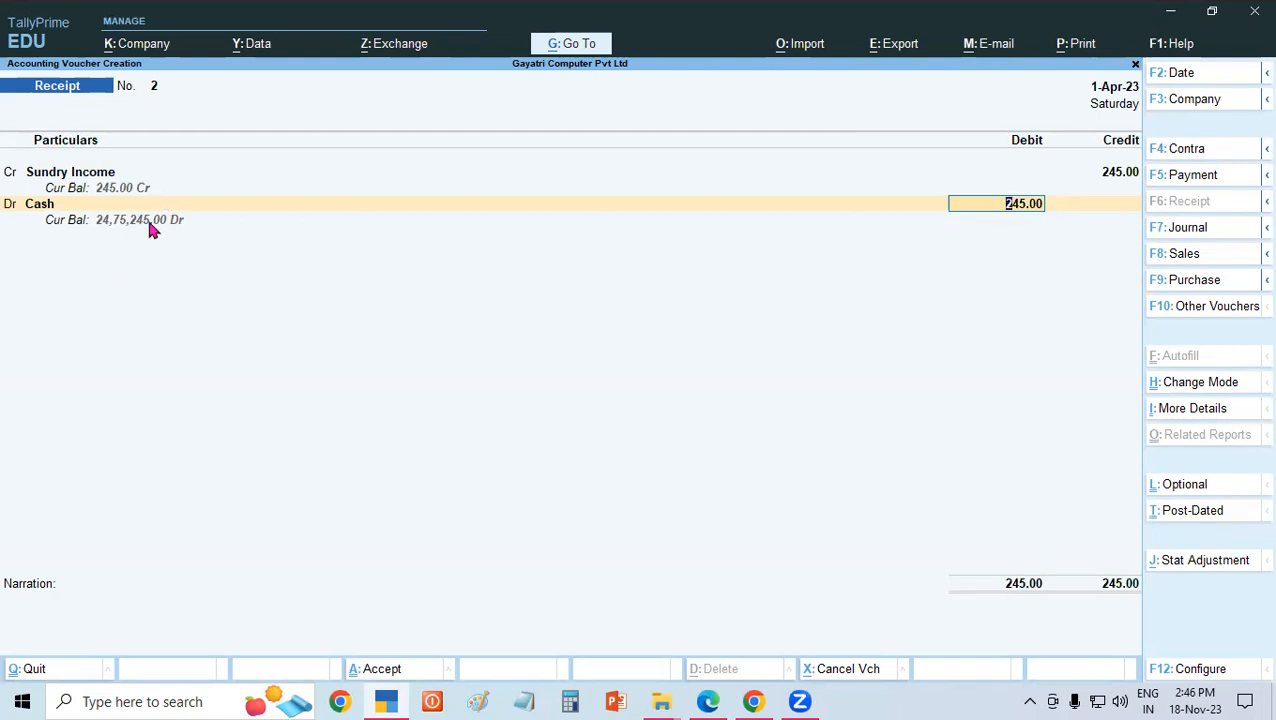
pyautogui.press('Return')
pyautogui.press('Return')
pyautogui.press('Return')
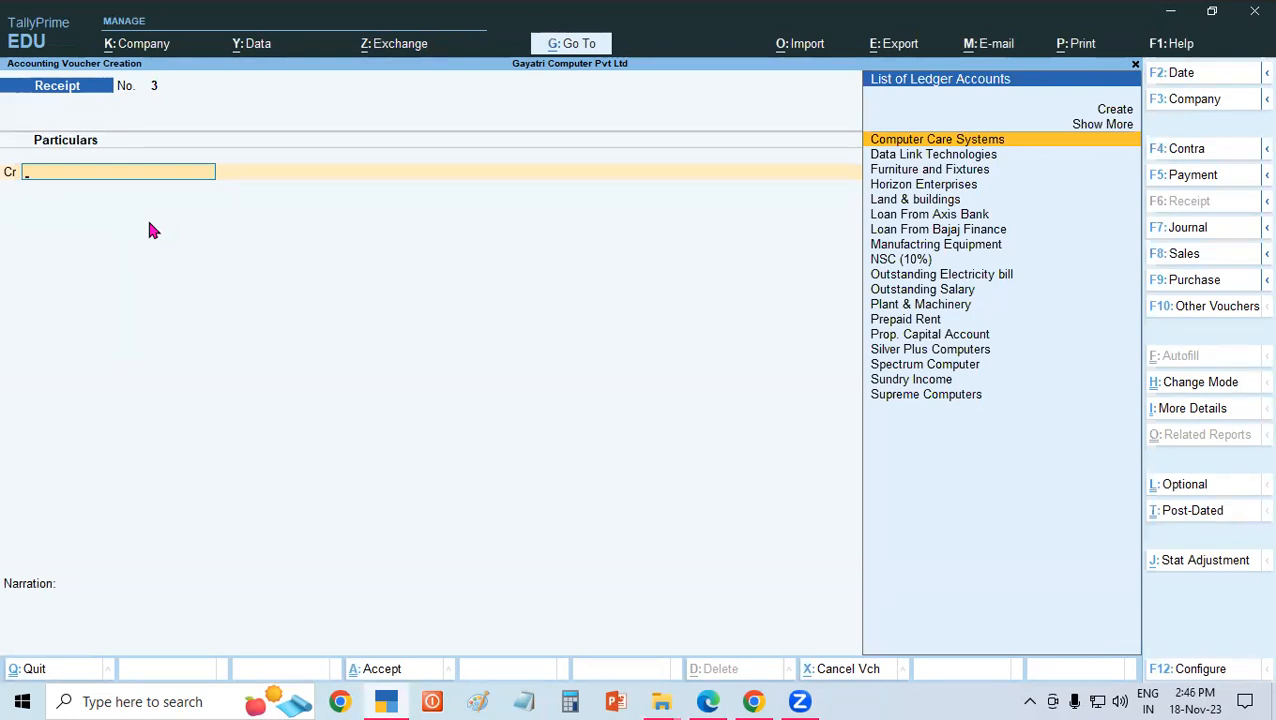
# Leave voucher entry and open the Profit & Loss A/c to examine the nett profit and indirect incomes.
pyautogui.press('Escape')
pyautogui.press('Return')
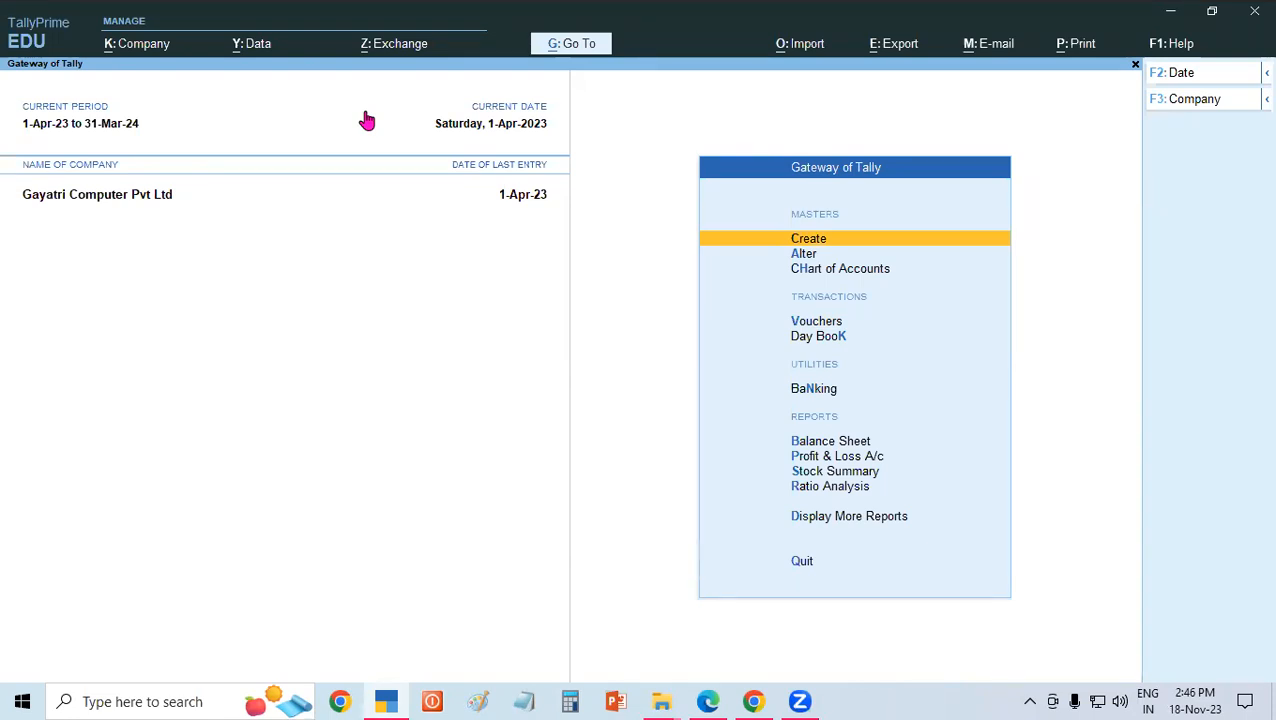
pyautogui.press('Down')
pyautogui.press('Down')
pyautogui.press('Down')
pyautogui.press('Down')
pyautogui.press('Down')
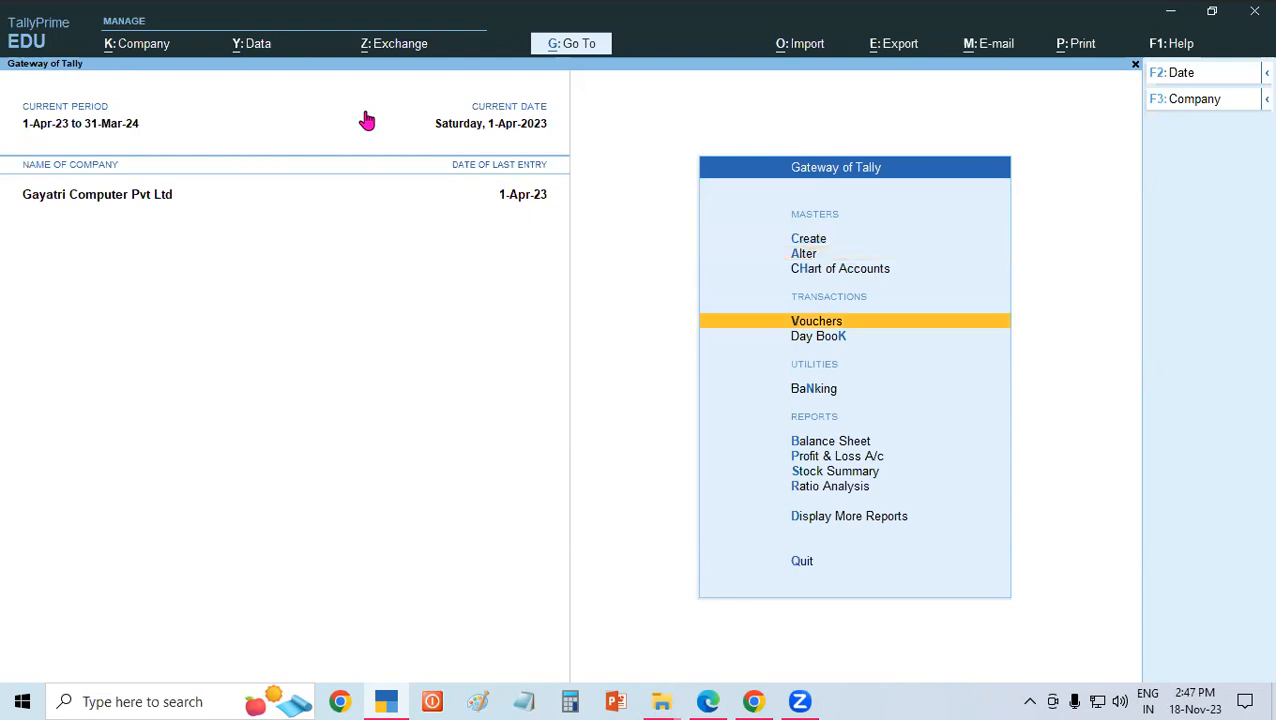
pyautogui.press('Down')
pyautogui.press('Down')
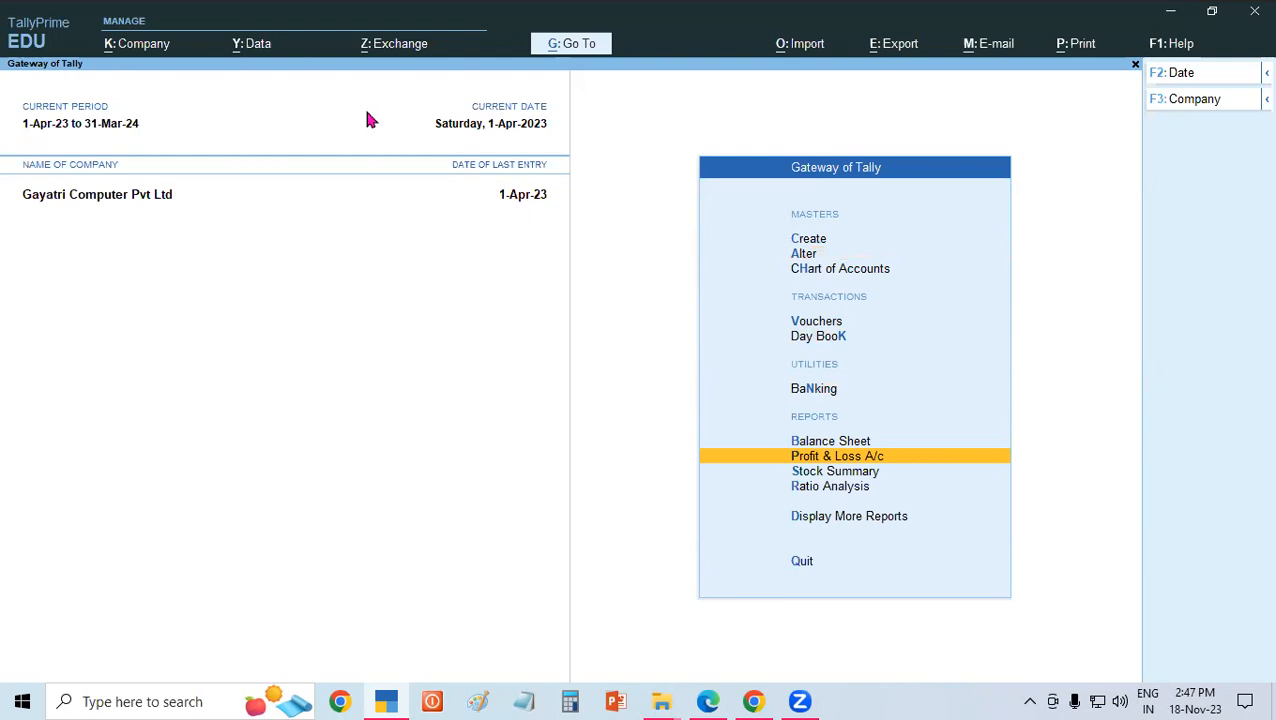
pyautogui.press('Return')
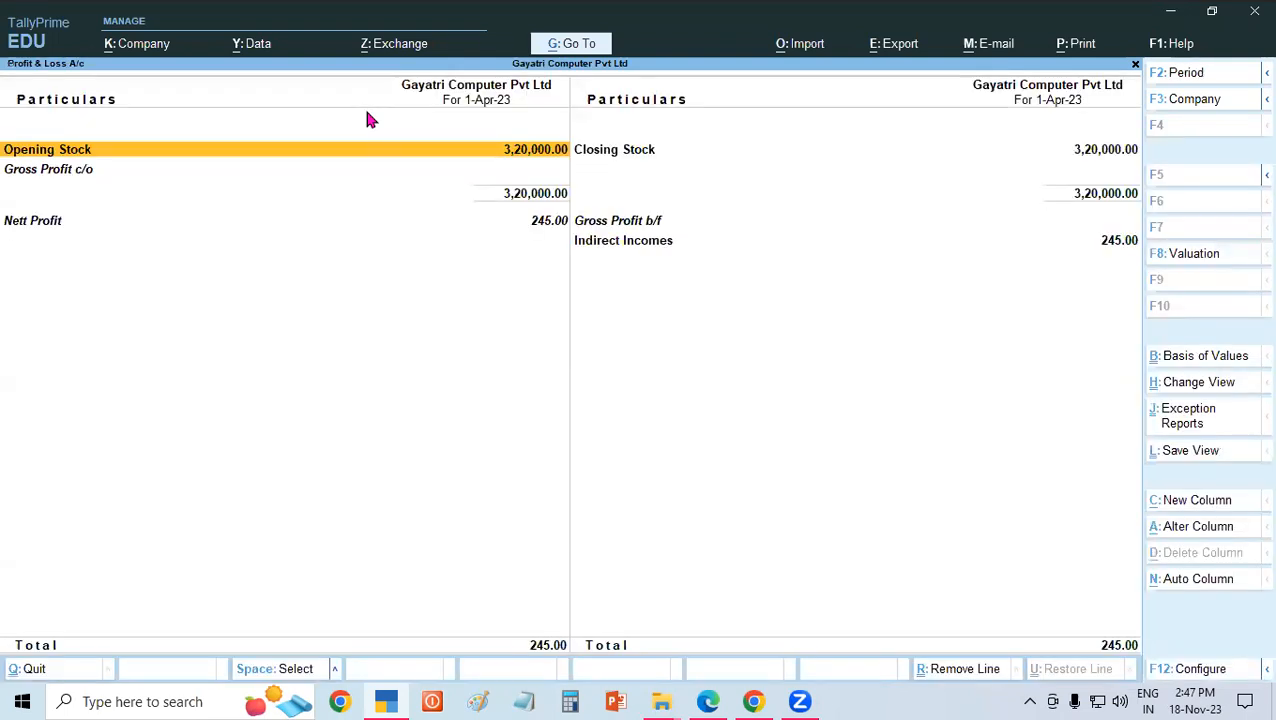
pyautogui.click(117, 226)
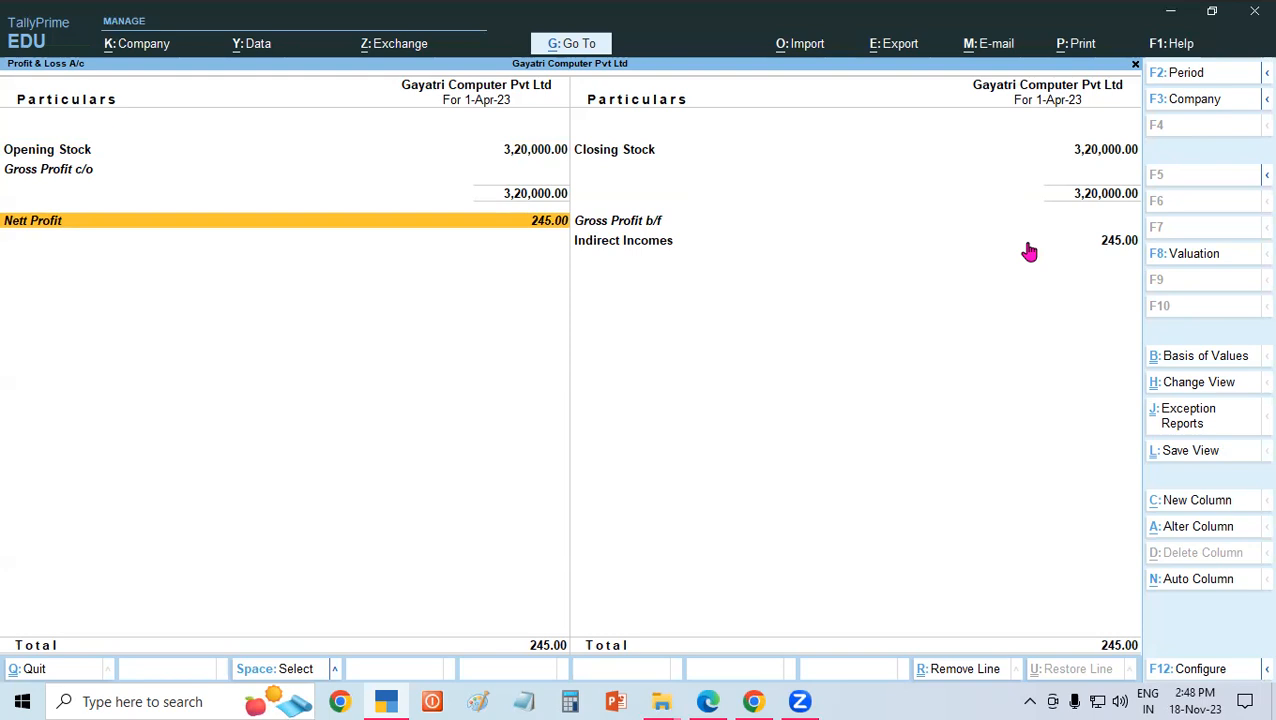
# Switch to the PDF in Edge to read the third receipt example on SBI Current A/c interest, and return to TallyPrime.
pyautogui.click(708, 701)
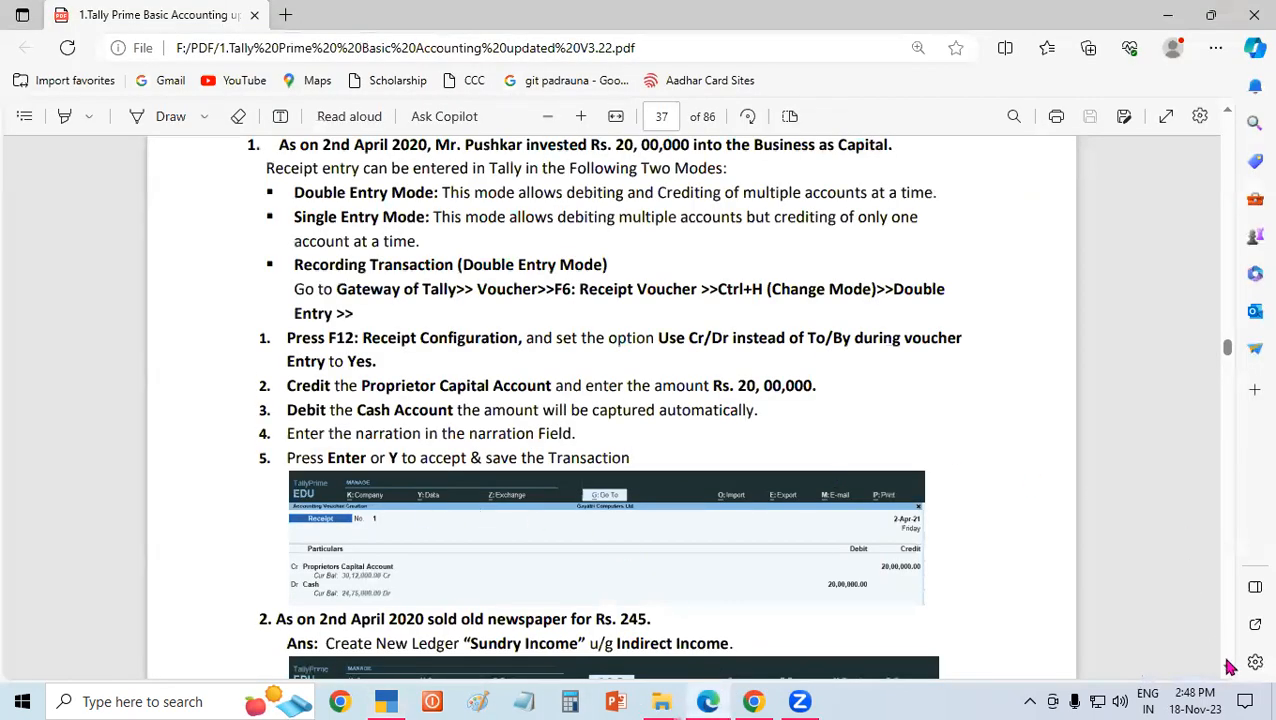
pyautogui.scroll(-4, 1230, 667)
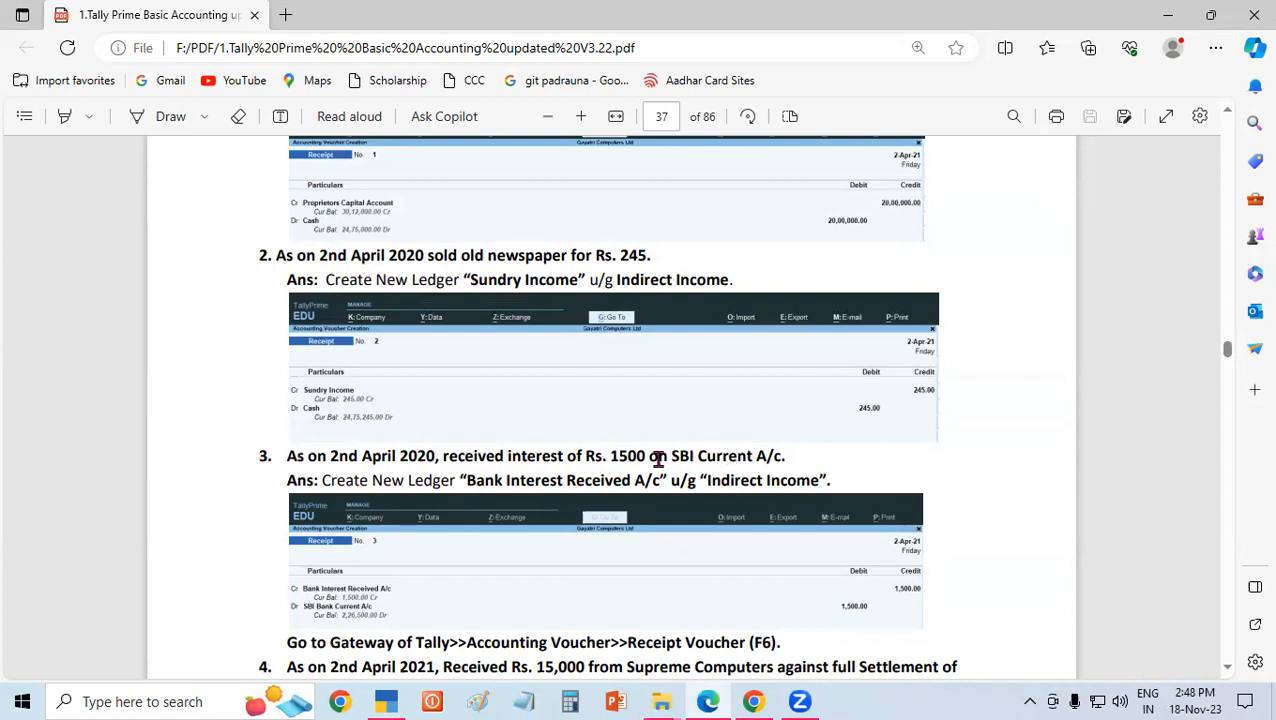
pyautogui.moveTo(477, 456); pyautogui.dragTo(527, 461)
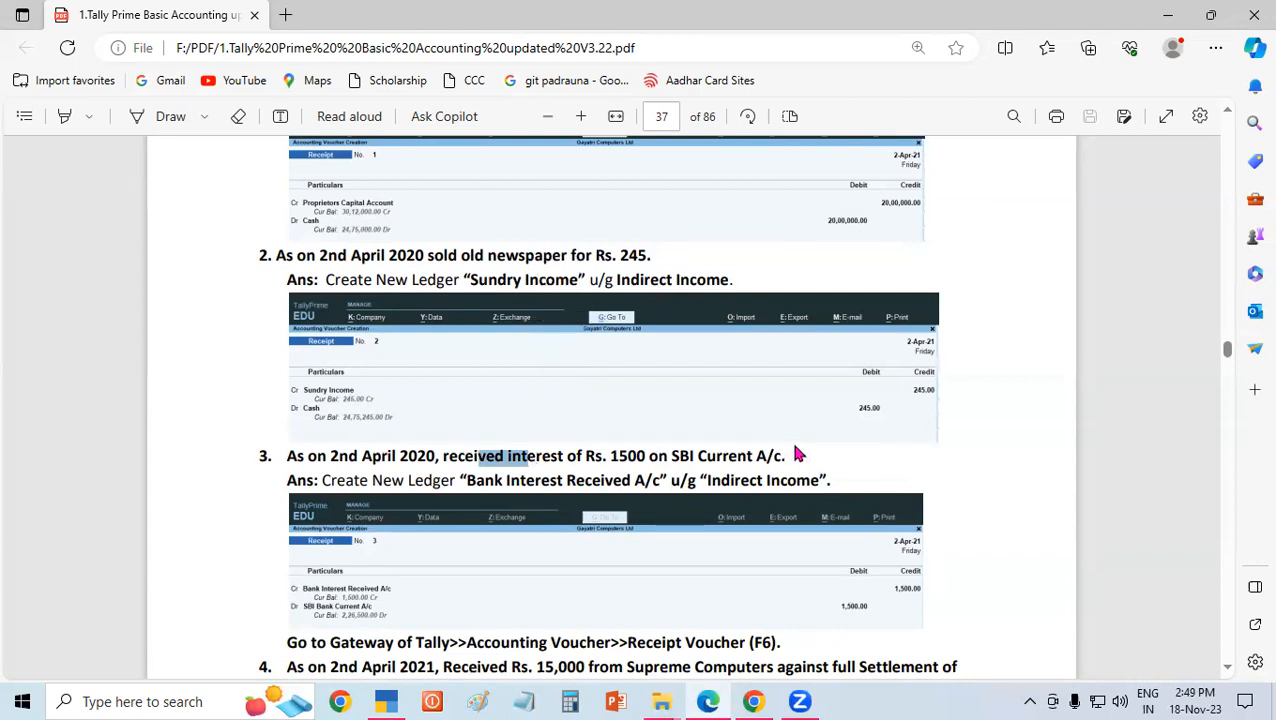
pyautogui.moveTo(507, 456); pyautogui.dragTo(520, 458)
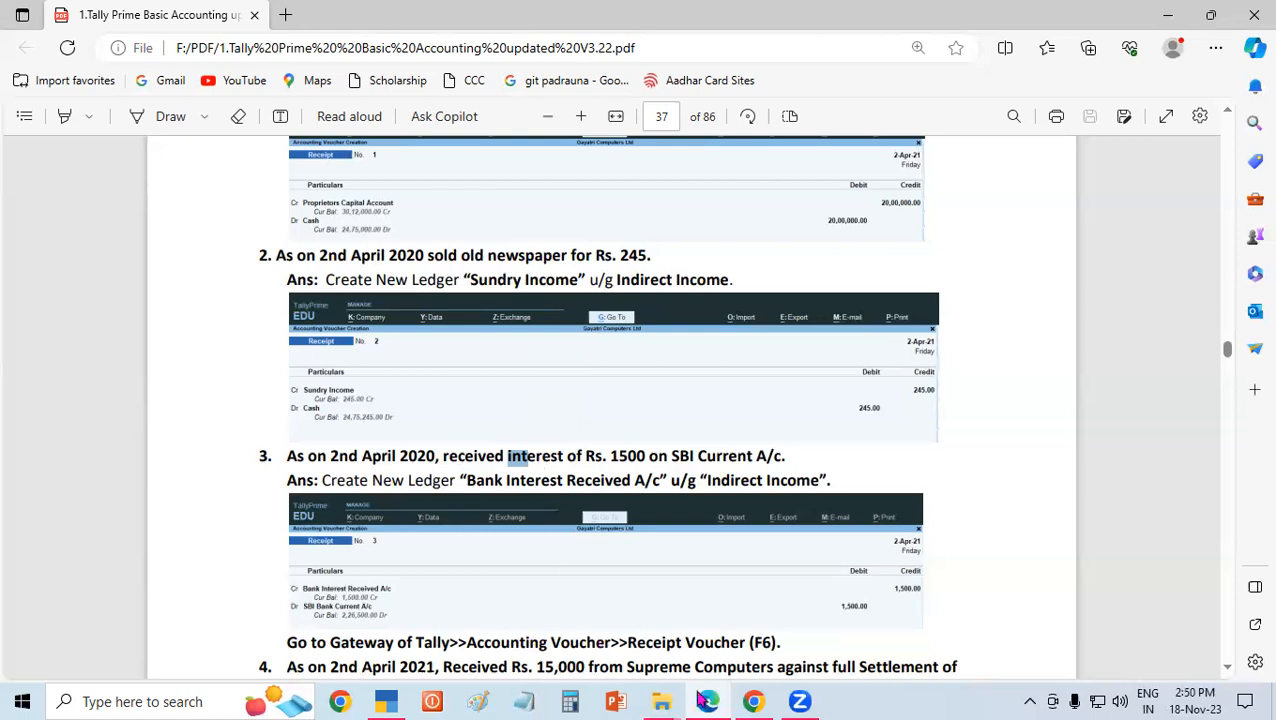
pyautogui.moveTo(381, 700)
pyautogui.click(402, 701)
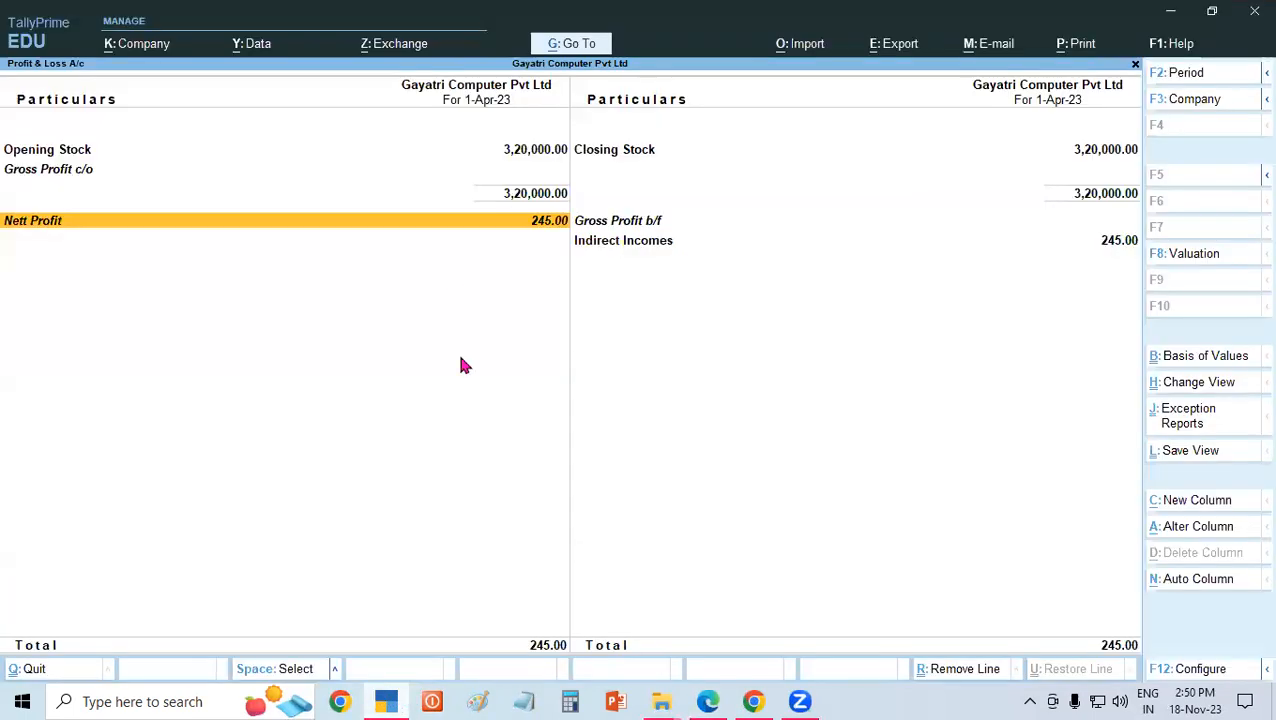
# Leave the Profit & Loss A/c, open a new receipt voucher and search the credit ledgers for a bank interest account.
pyautogui.press('Escape')
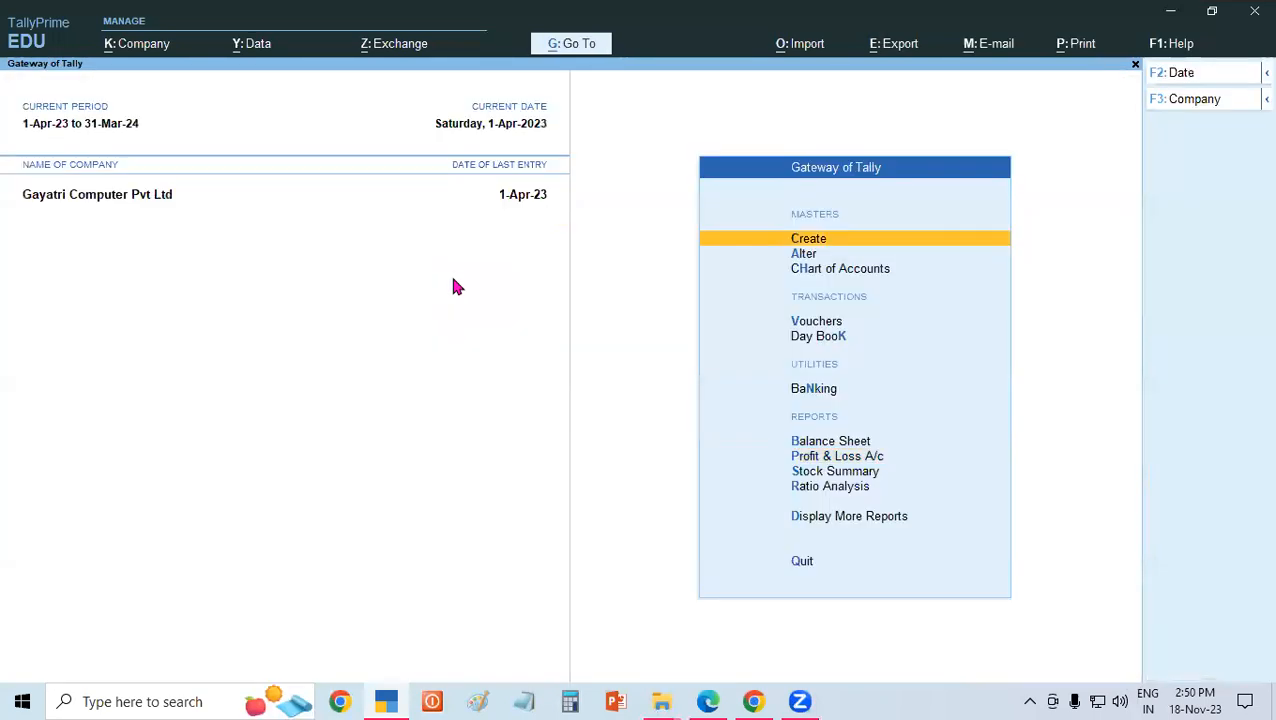
pyautogui.write('v')
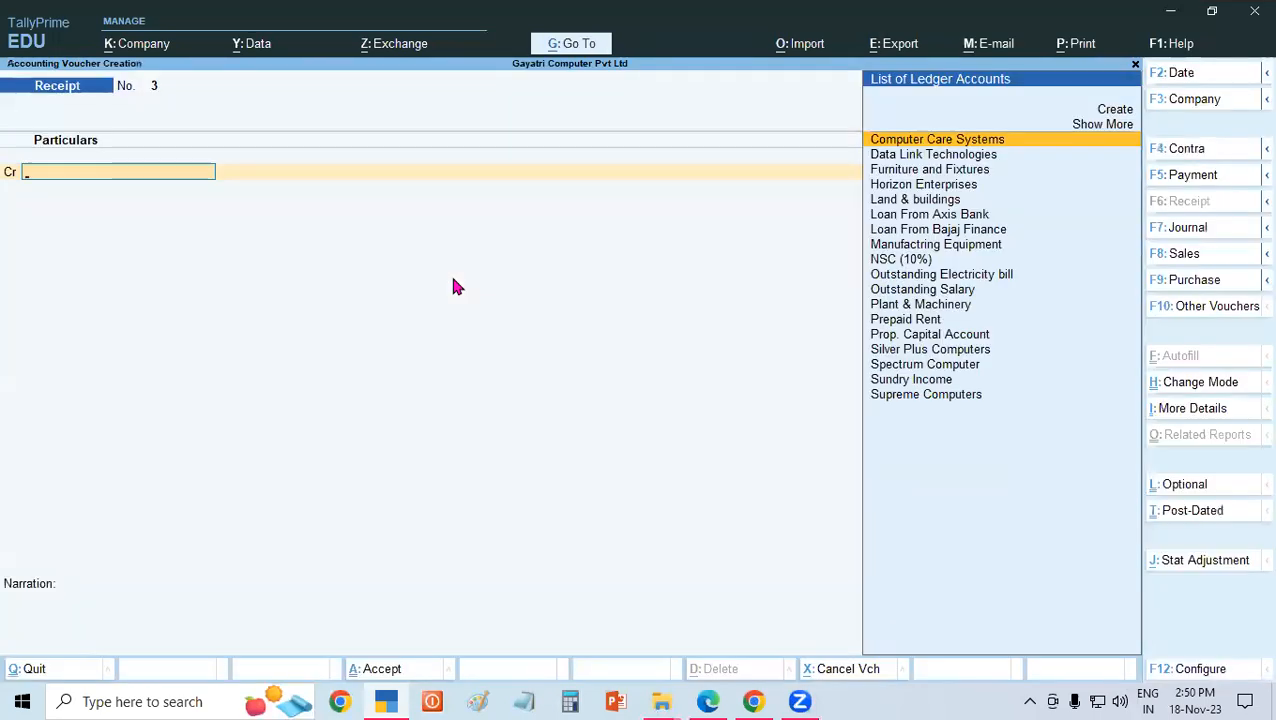
pyautogui.write('Ban')
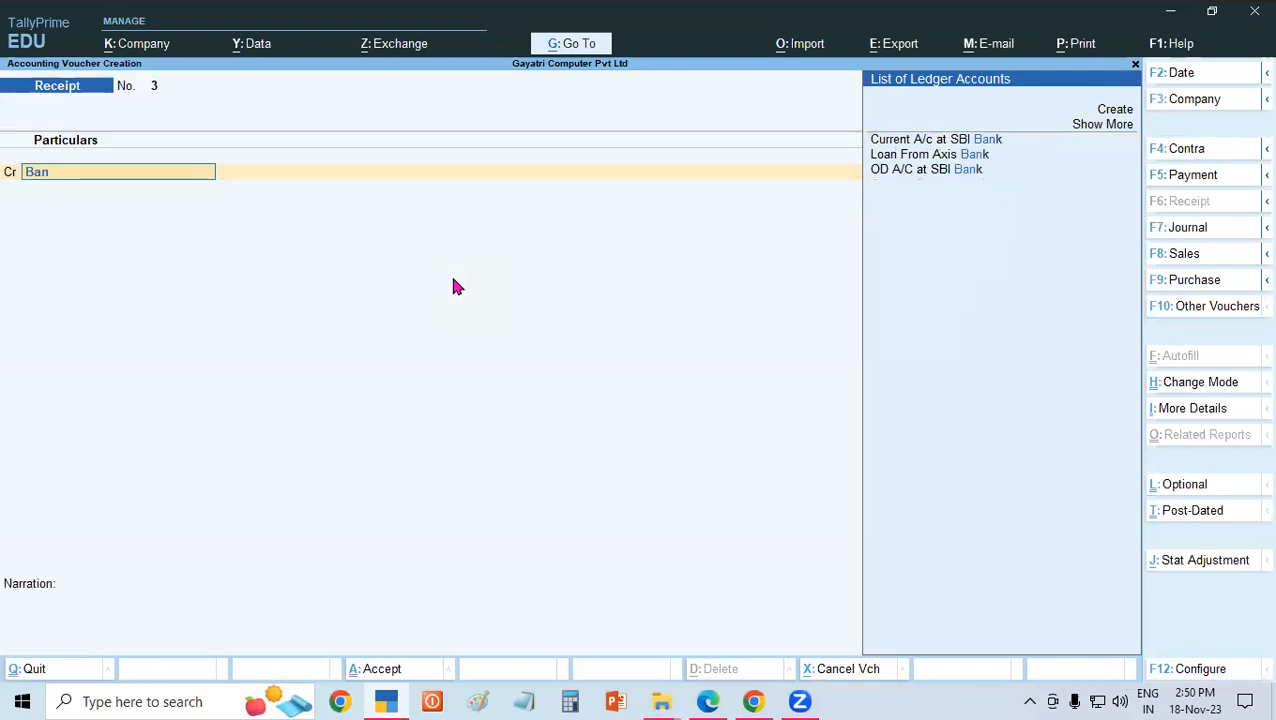
pyautogui.press('BackSpace')
pyautogui.press('BackSpace')
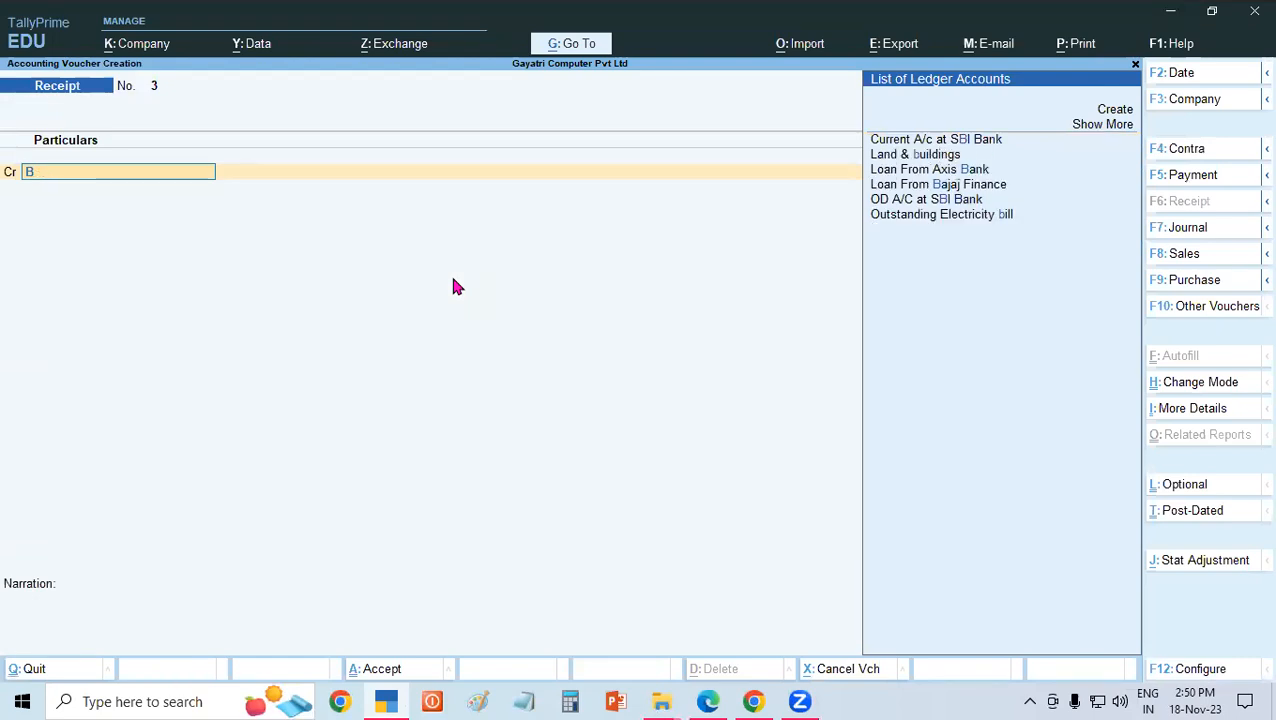
pyautogui.press('BackSpace')
pyautogui.write('In')
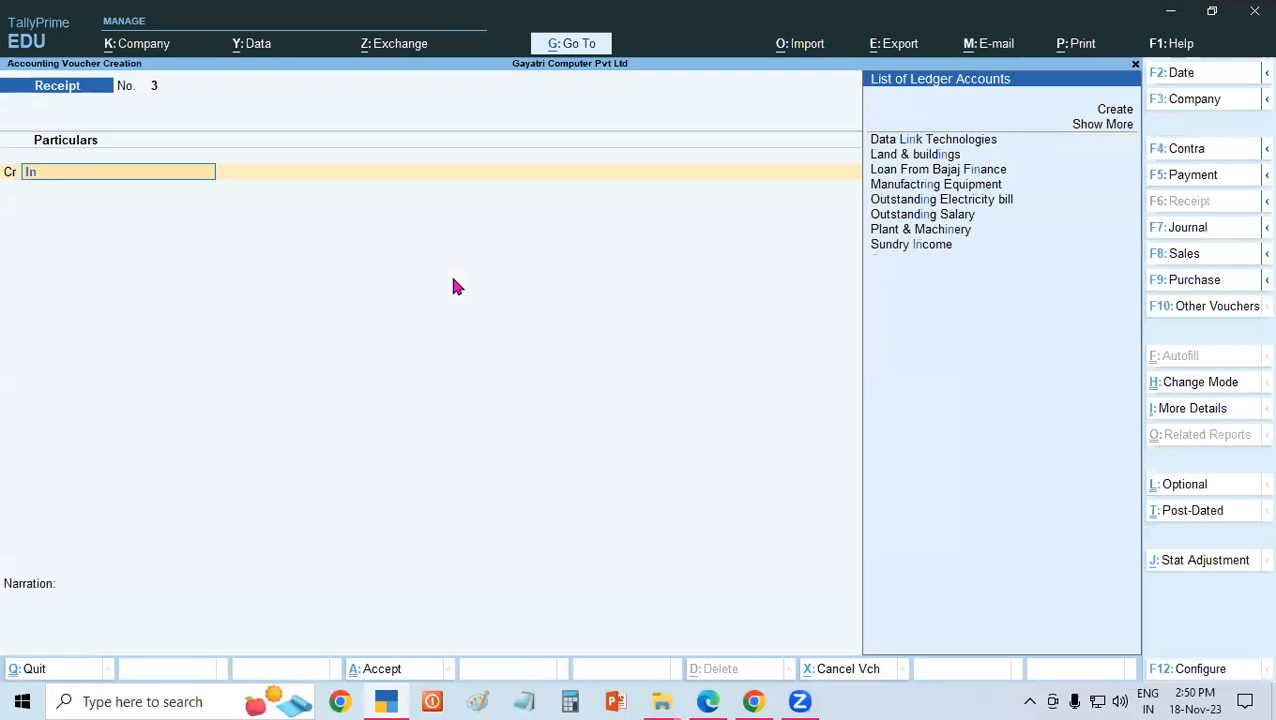
pyautogui.press('BackSpace')
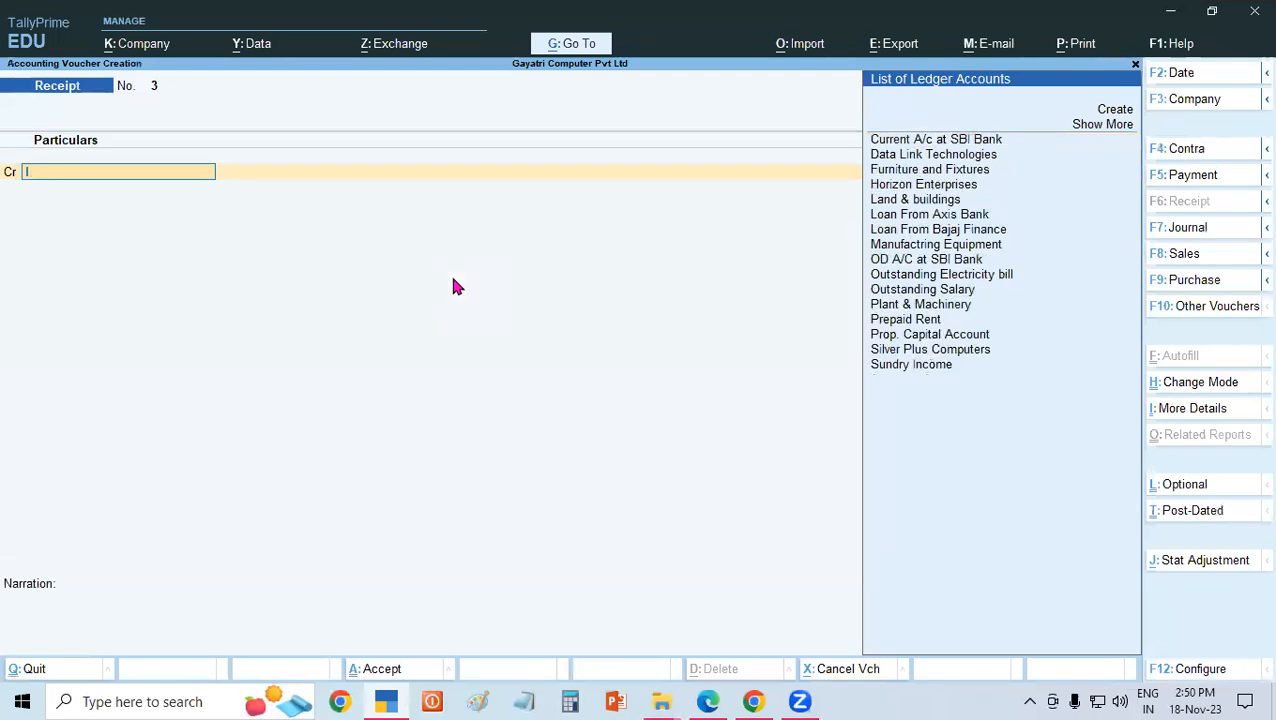
pyautogui.write('ner')
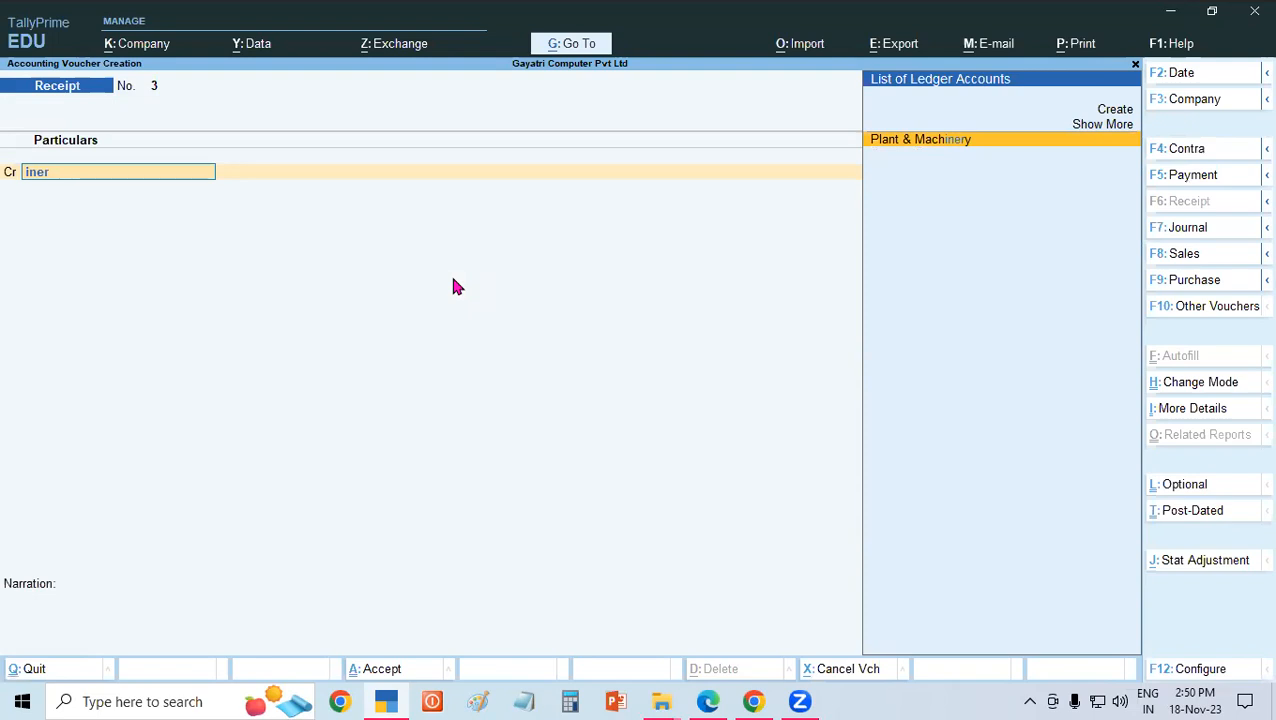
# Start a new ledger from within the receipt voucher and name it Interest Recive.
pyautogui.hotkey('alt', 'c')
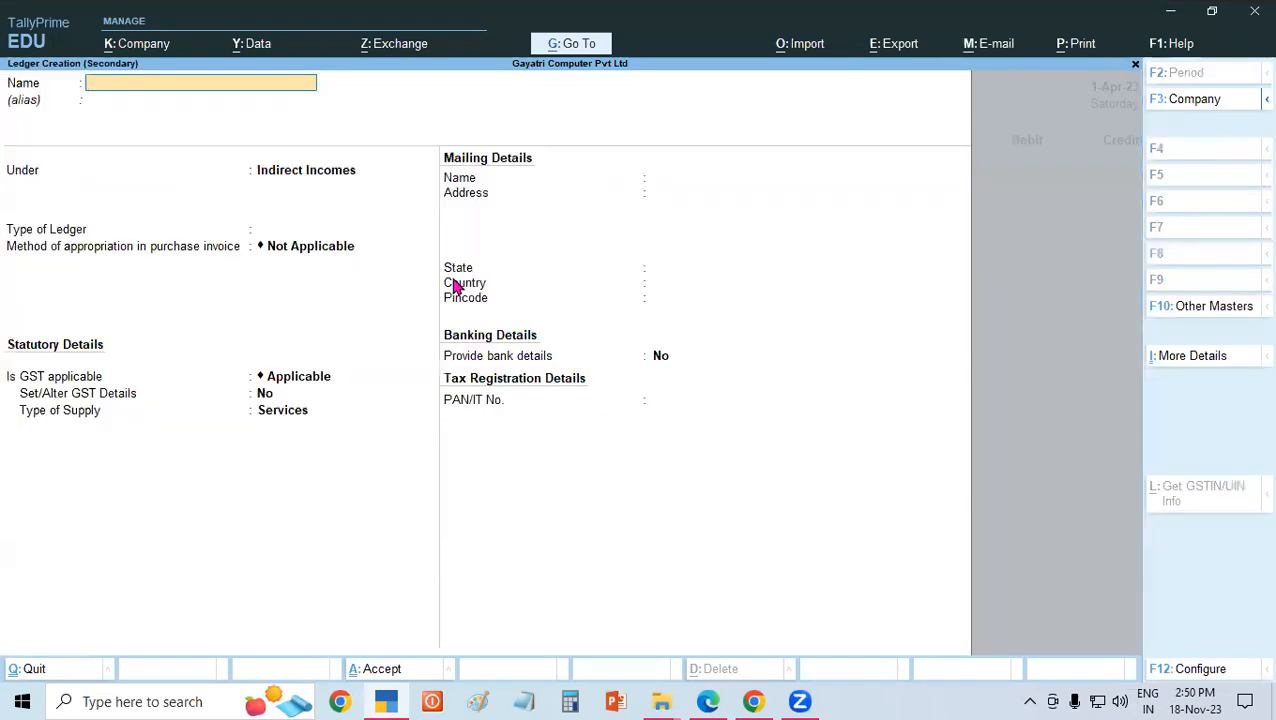
pyautogui.write('Intrest')
pyautogui.press('BackSpace')
pyautogui.press('BackSpace')
pyautogui.press('BackSpace')
pyautogui.write('rest Recive')
pyautogui.press('Return')
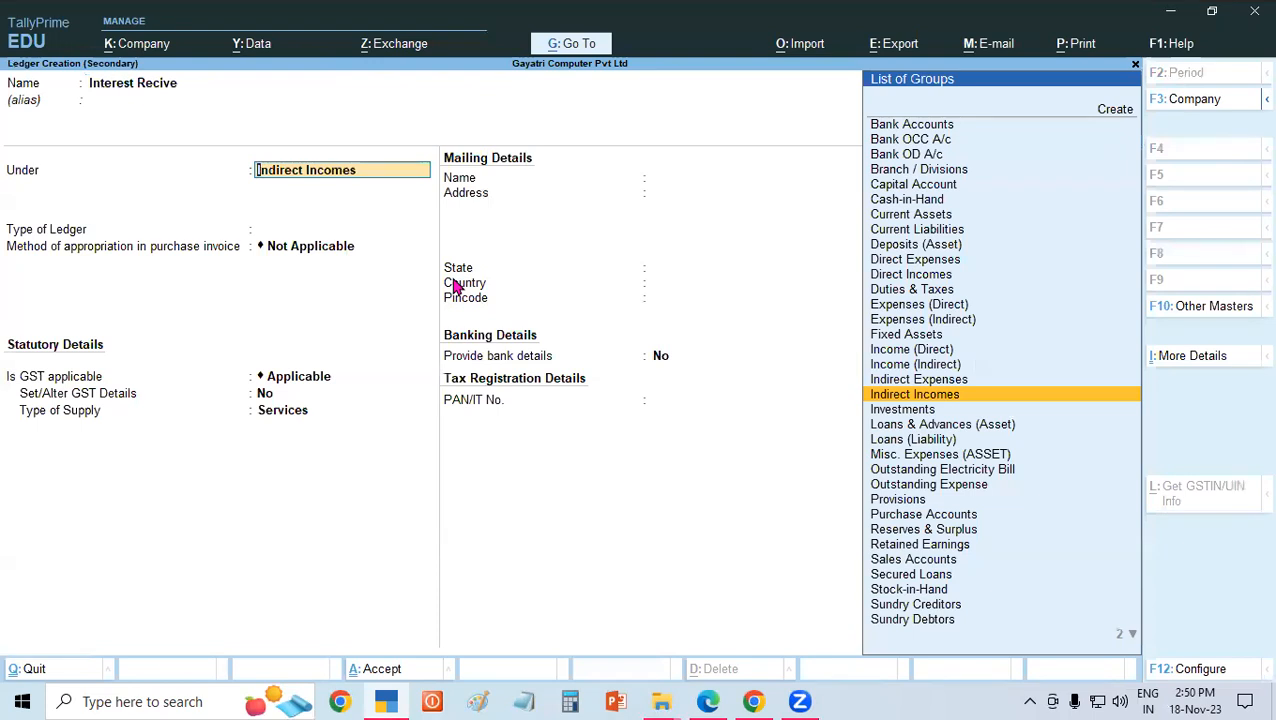
# Place the Interest Recive ledger under Indirect Incomes, keep its remaining default settings and save it.
pyautogui.press('Return')
pyautogui.press('Return')
pyautogui.press('Return')
pyautogui.press('Return')
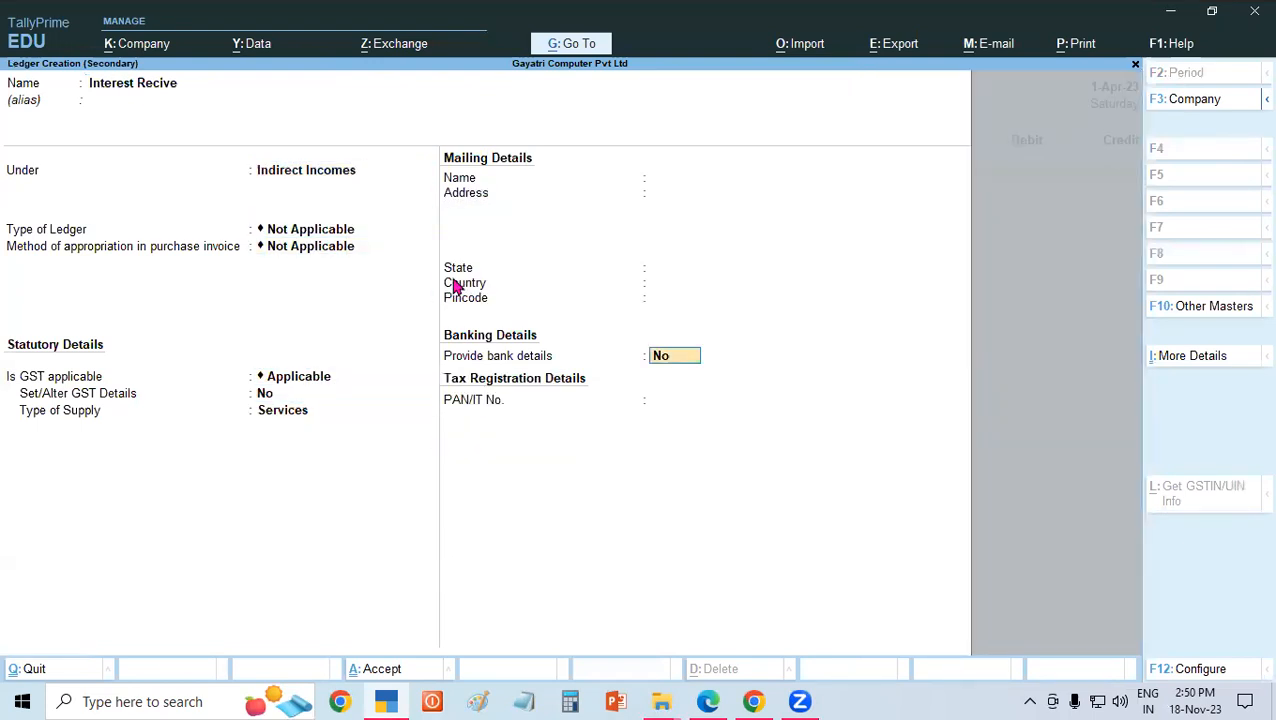
pyautogui.press('Return')
pyautogui.press('Return')
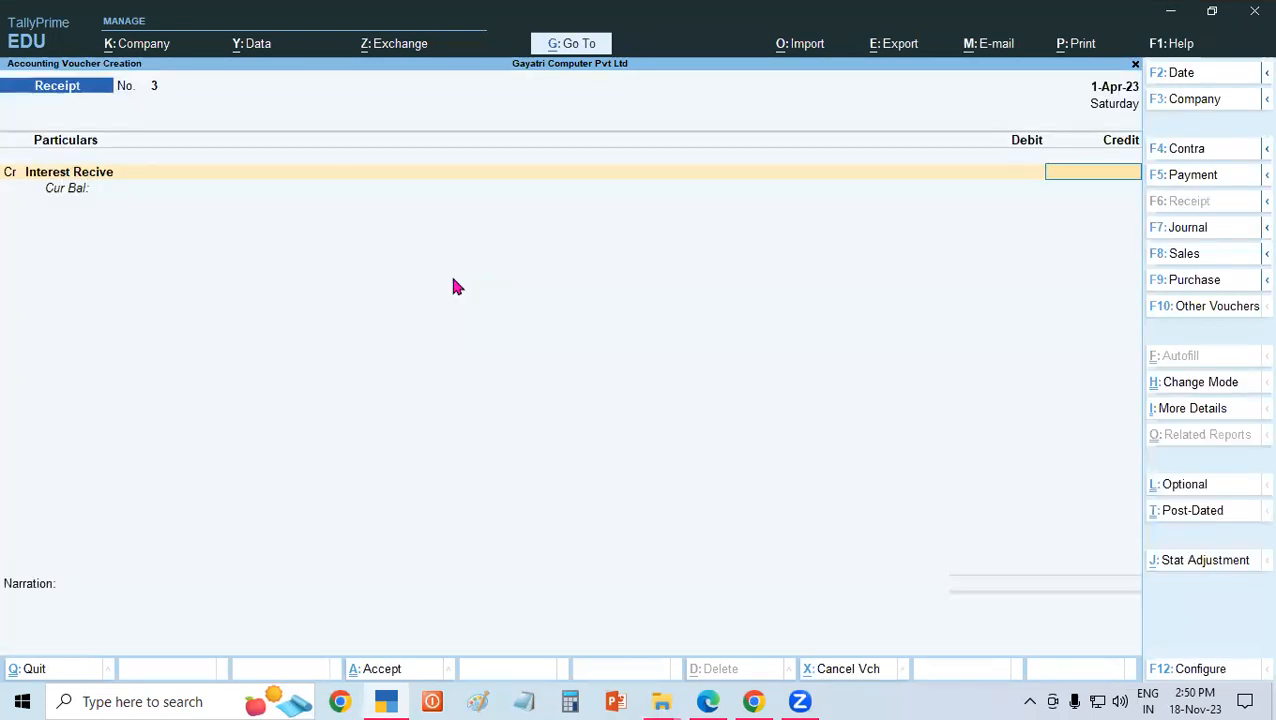
# Check the third receipt example in the PDF in Edge, return to TallyPrime and credit Interest Recive with 1500.
pyautogui.click(707, 701)
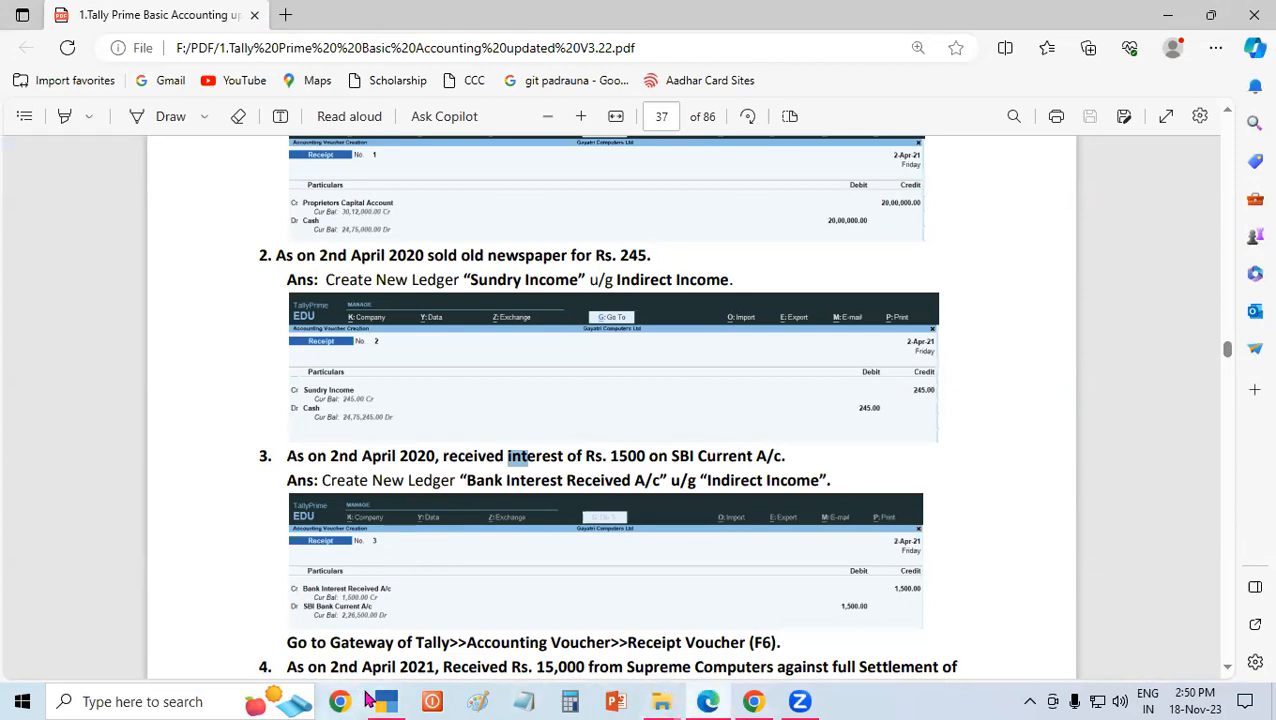
pyautogui.click(388, 701)
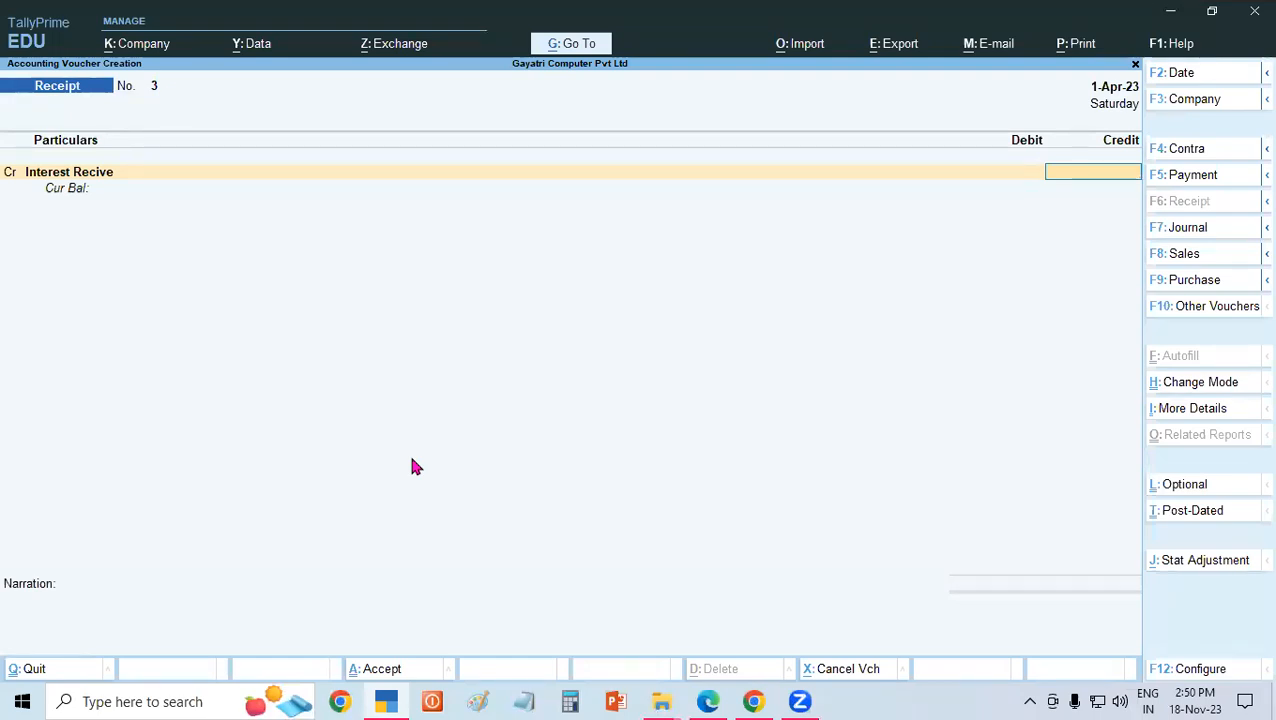
pyautogui.write('1500')
pyautogui.press('Return')
pyautogui.press('Return')
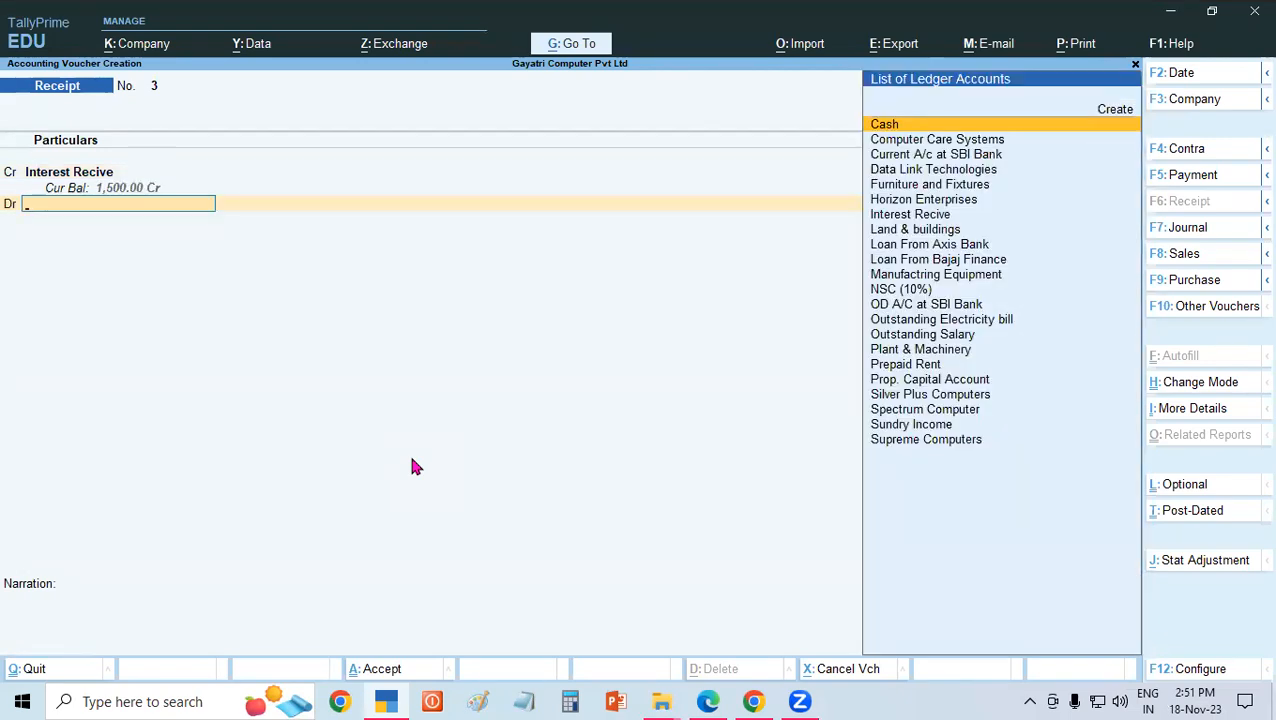
# Debit Current A/c at SBI Bank for 1,500 and save the receipt voucher without a narration.
pyautogui.write('Sbi')
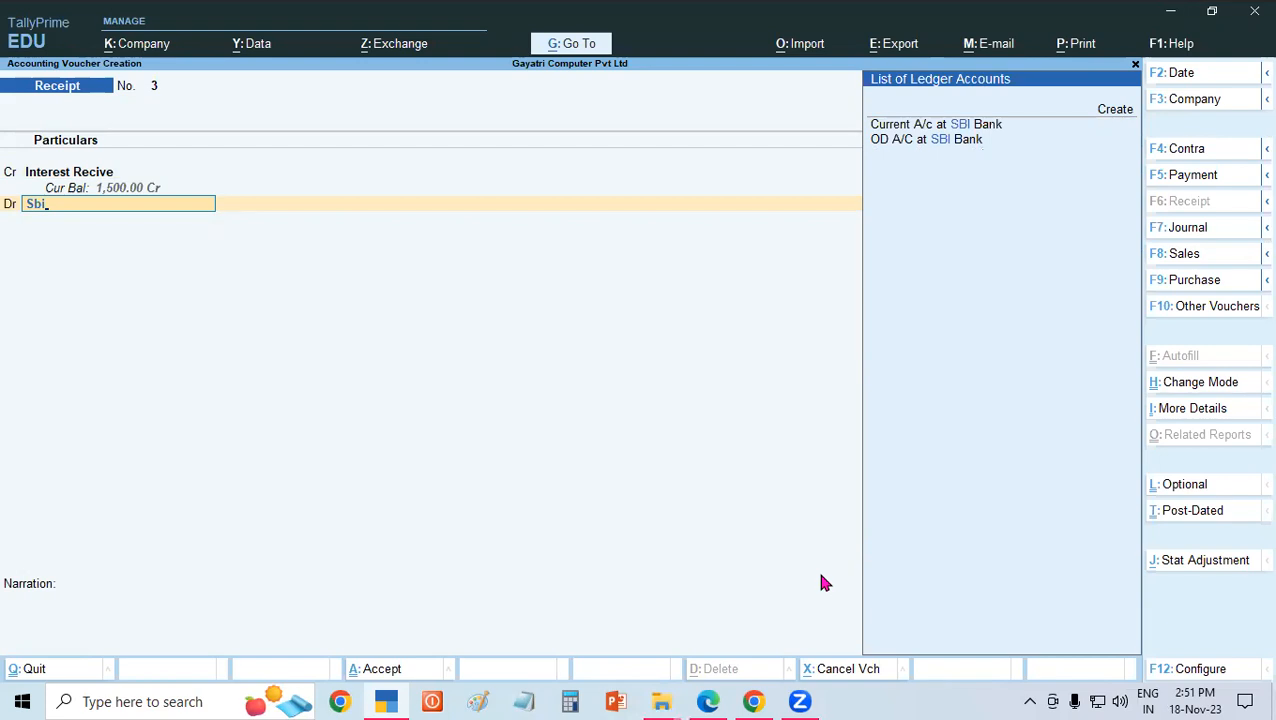
pyautogui.press('Down')
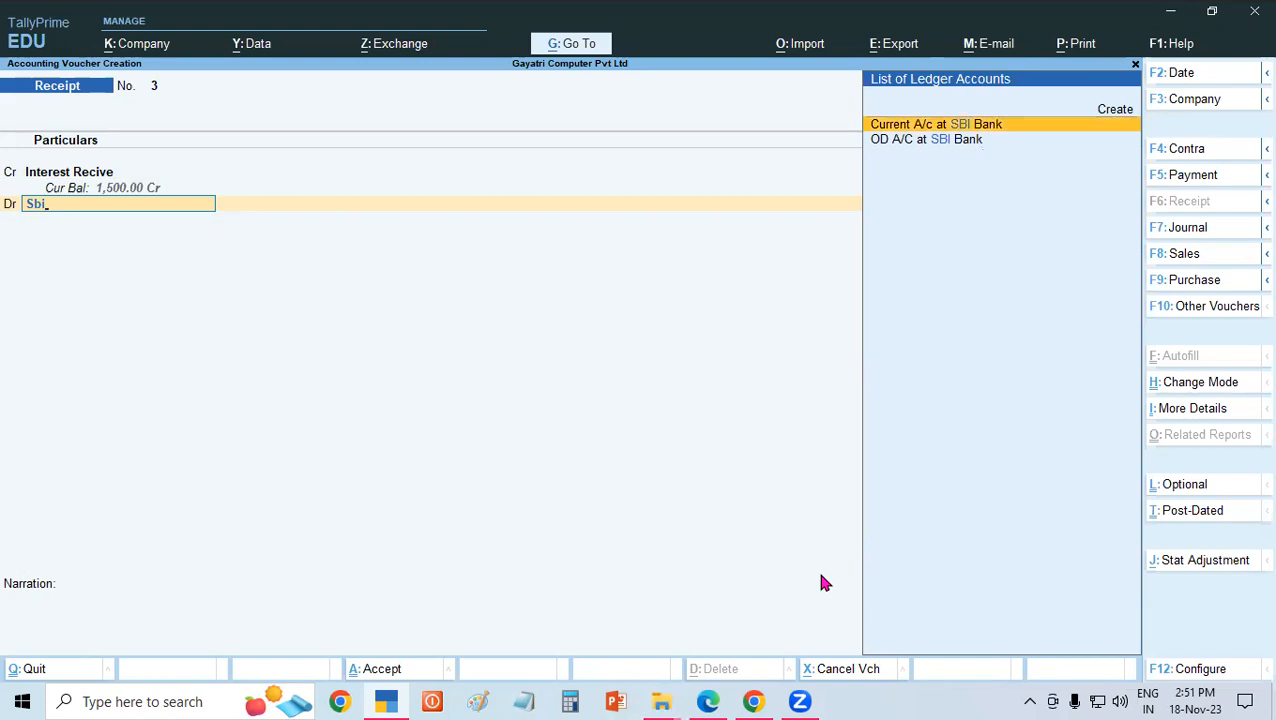
pyautogui.press('Return')
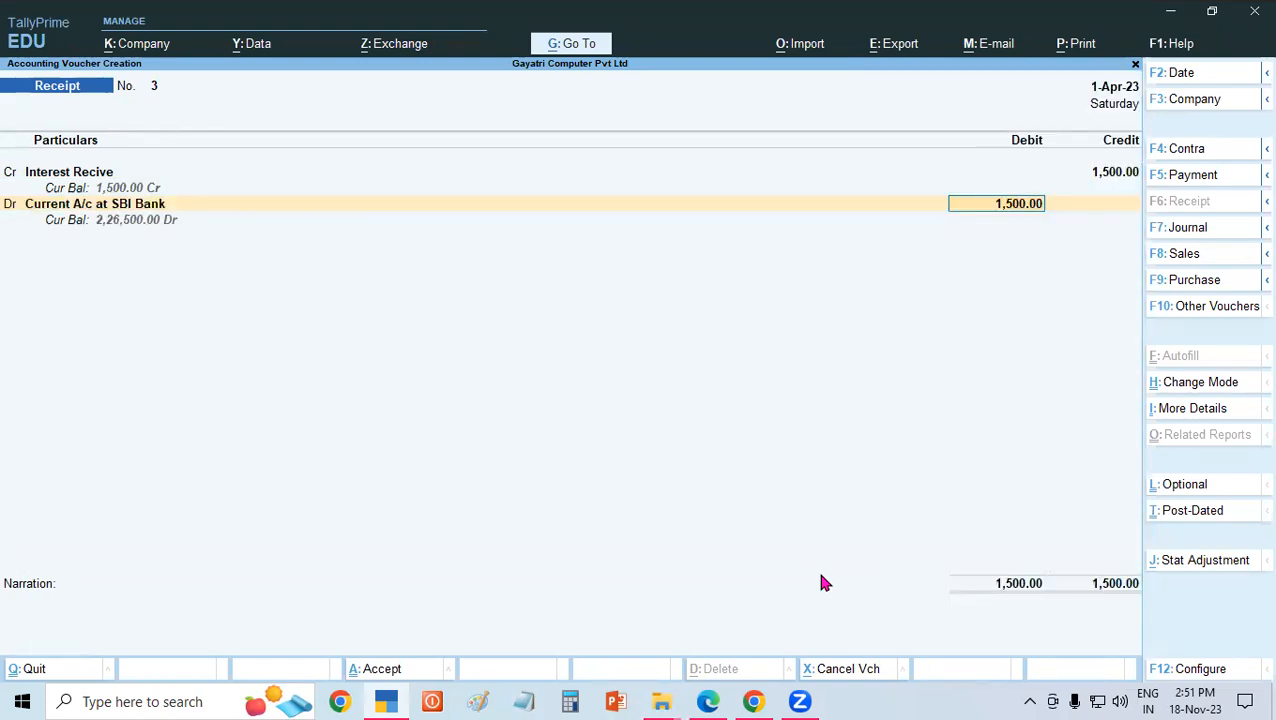
pyautogui.press('Return')
pyautogui.press('Return')
pyautogui.press('Return')
pyautogui.press('Return')
pyautogui.press('Return')
pyautogui.press('Return')
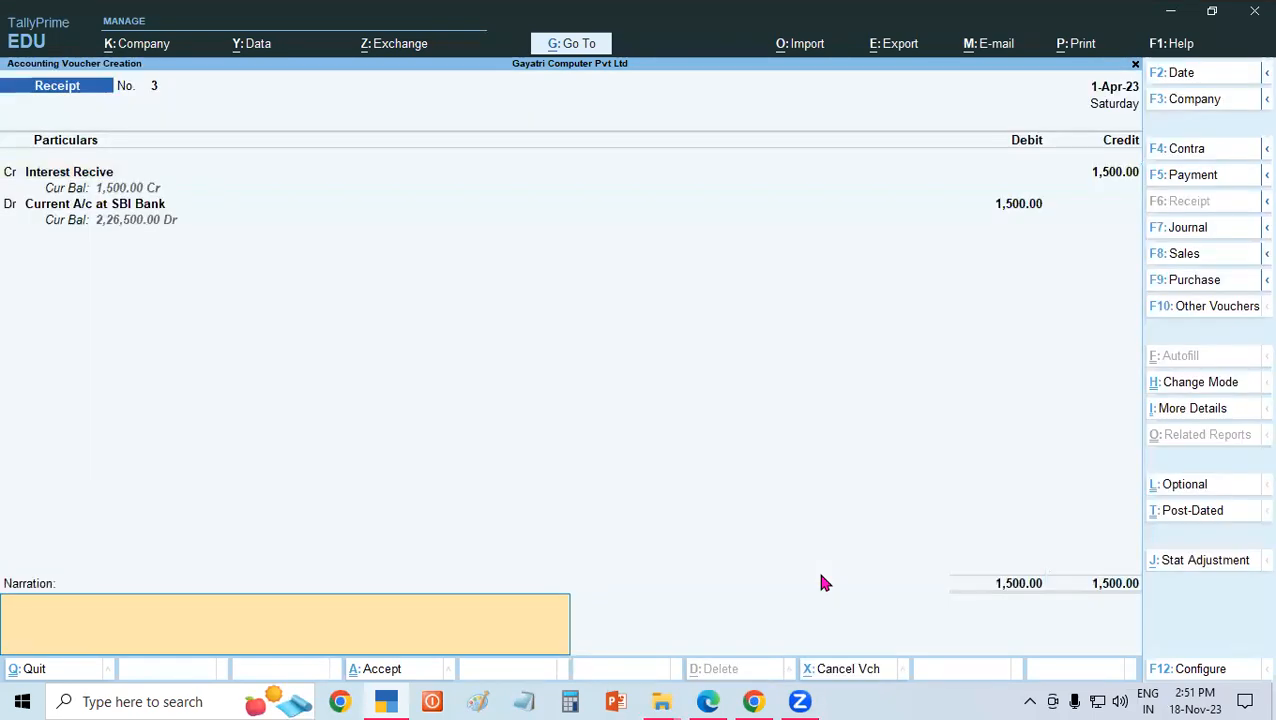
pyautogui.press('Return')
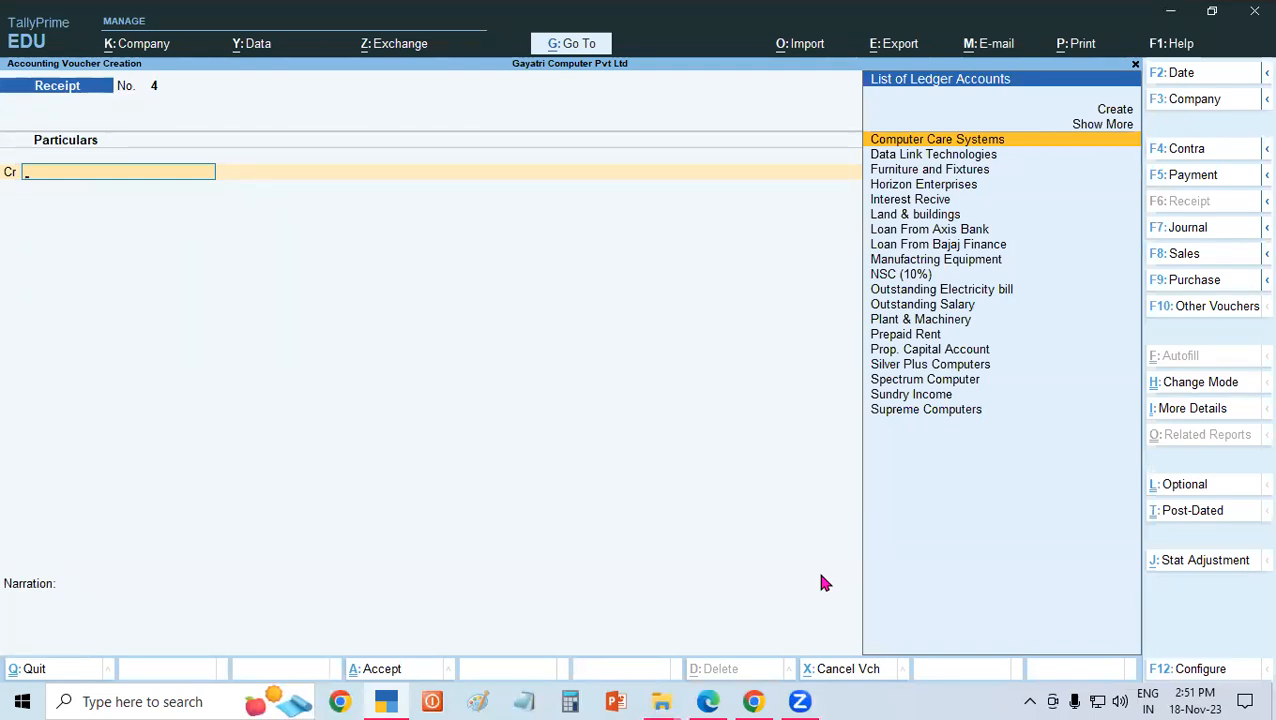
# Leave voucher entry and open the Profit & Loss A/c to examine the nett profit after the interest receipt.
pyautogui.press('Escape')
pyautogui.press('Escape')
pyautogui.press('n')
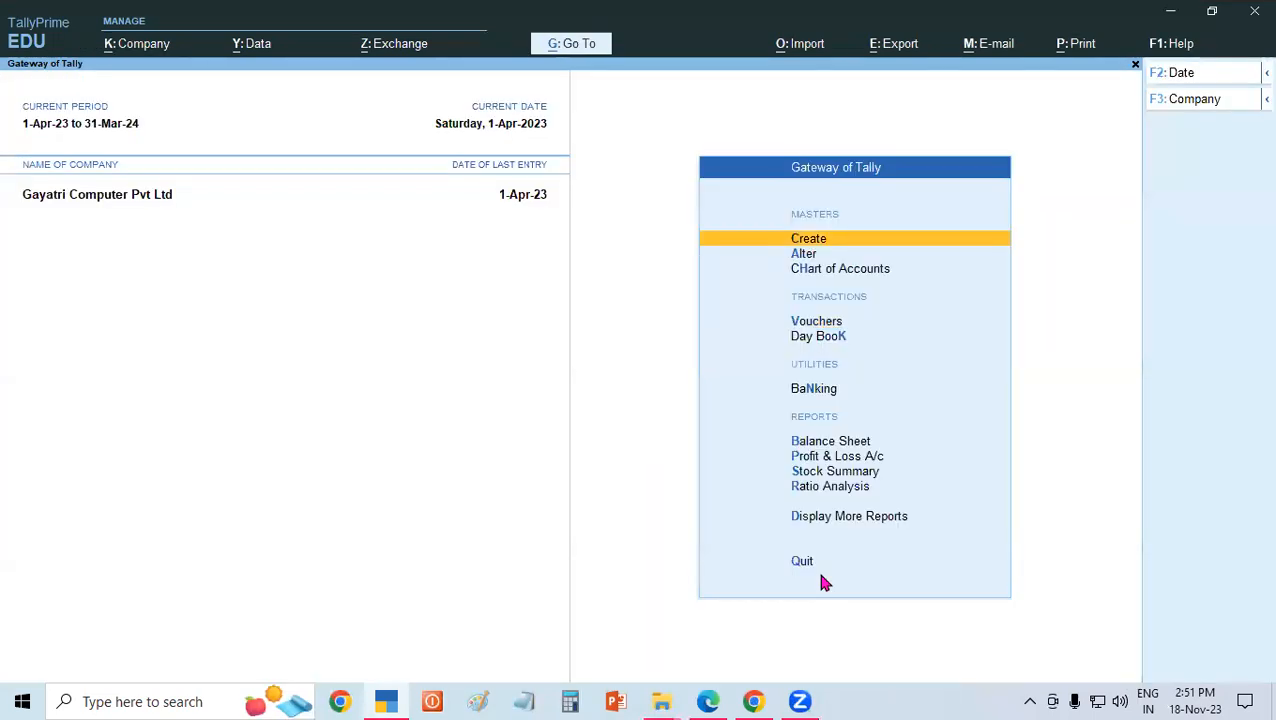
pyautogui.press('Down')
pyautogui.press('Down')
pyautogui.press('Down')
pyautogui.press('Down')
pyautogui.press('Down')
pyautogui.press('Down')
pyautogui.press('Down')
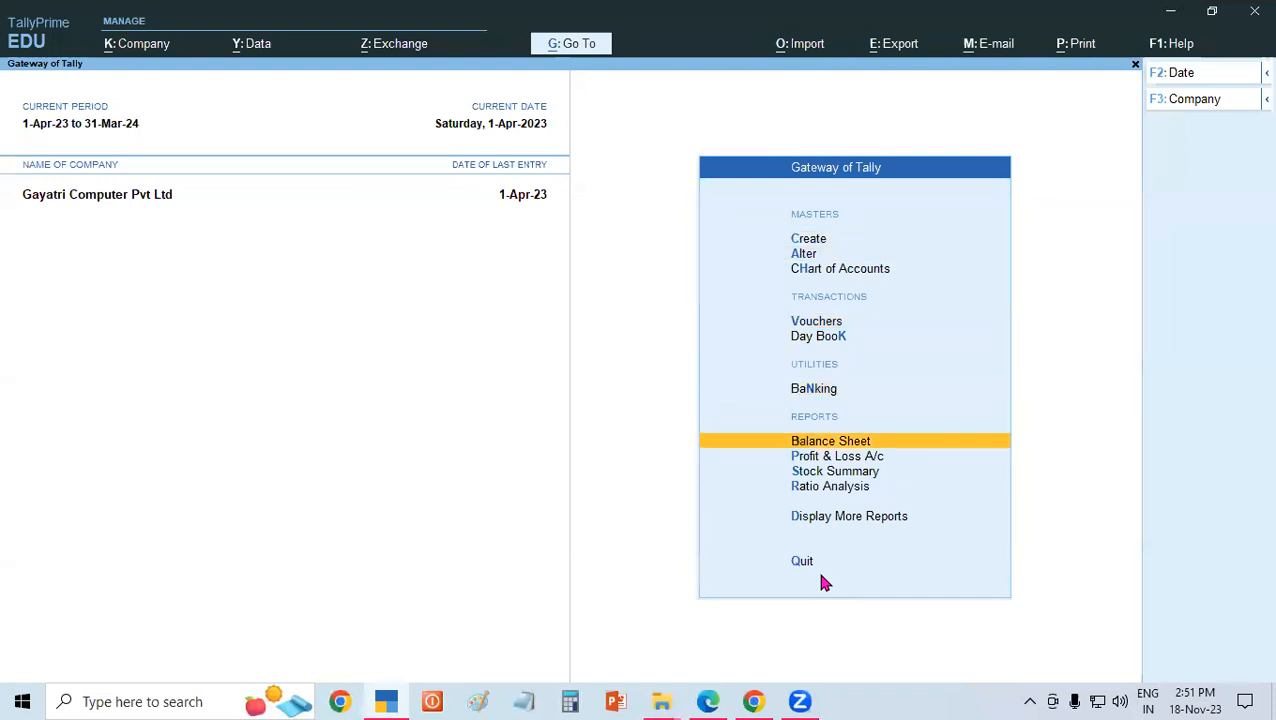
pyautogui.press('Return')
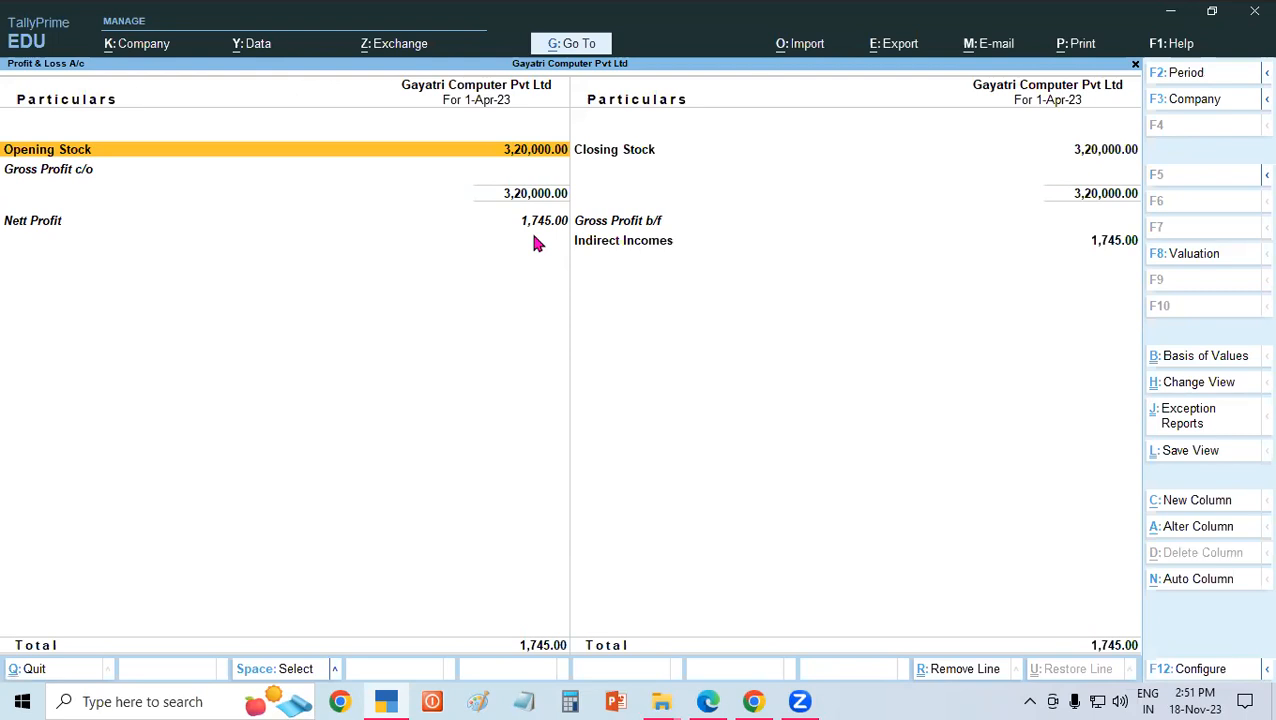
pyautogui.click(386, 233)
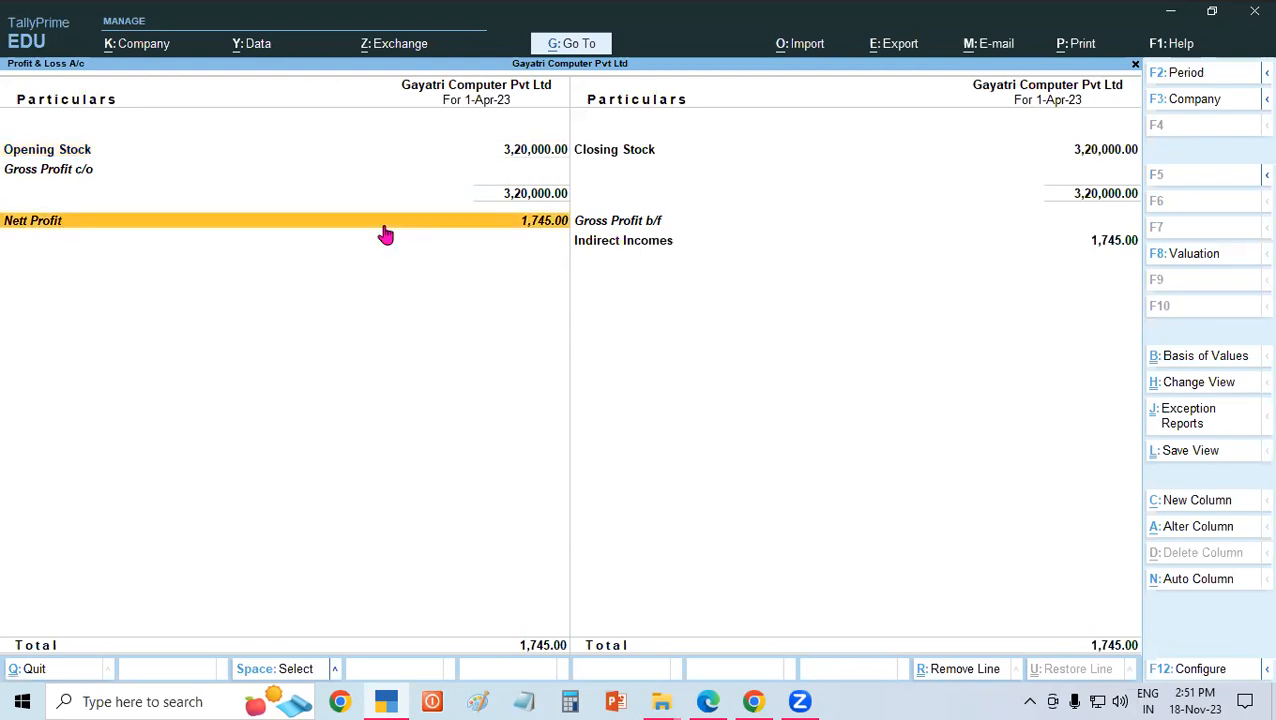
# Close the Profit & Loss A/c and quit TallyPrime to return to the PDF in Edge.
pyautogui.press('Escape')
pyautogui.press('Escape')
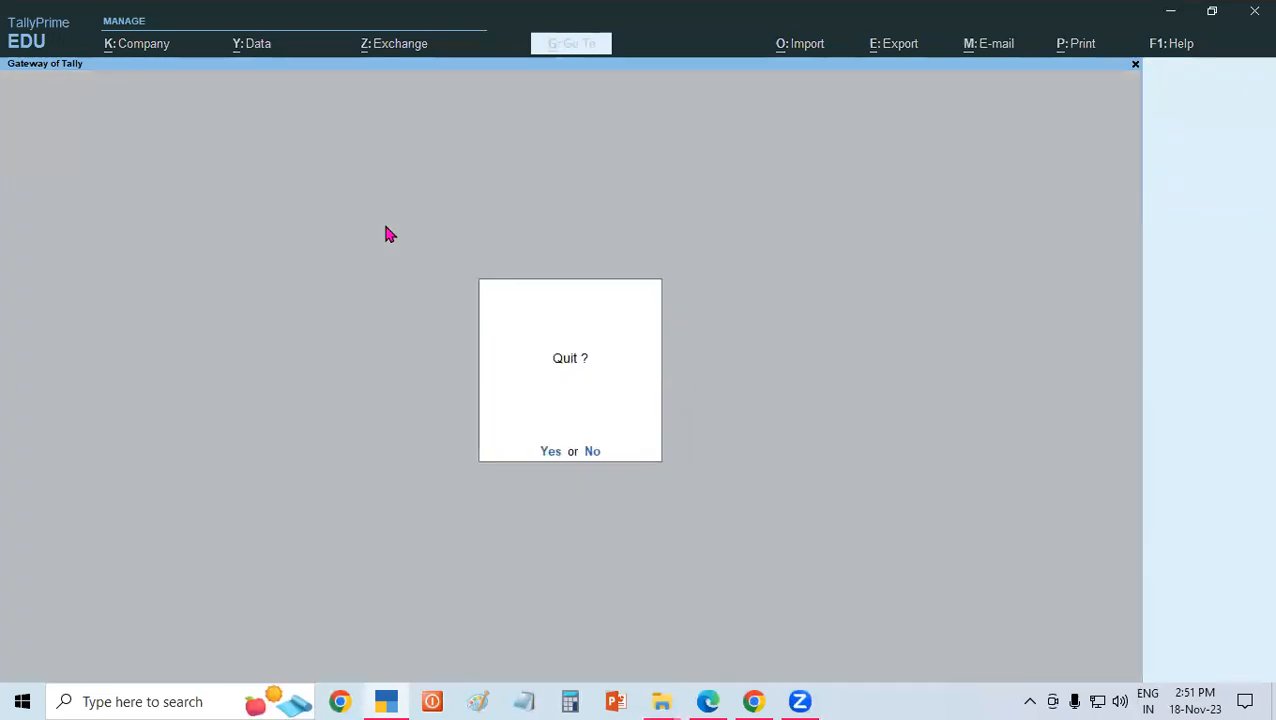
pyautogui.click(551, 451)
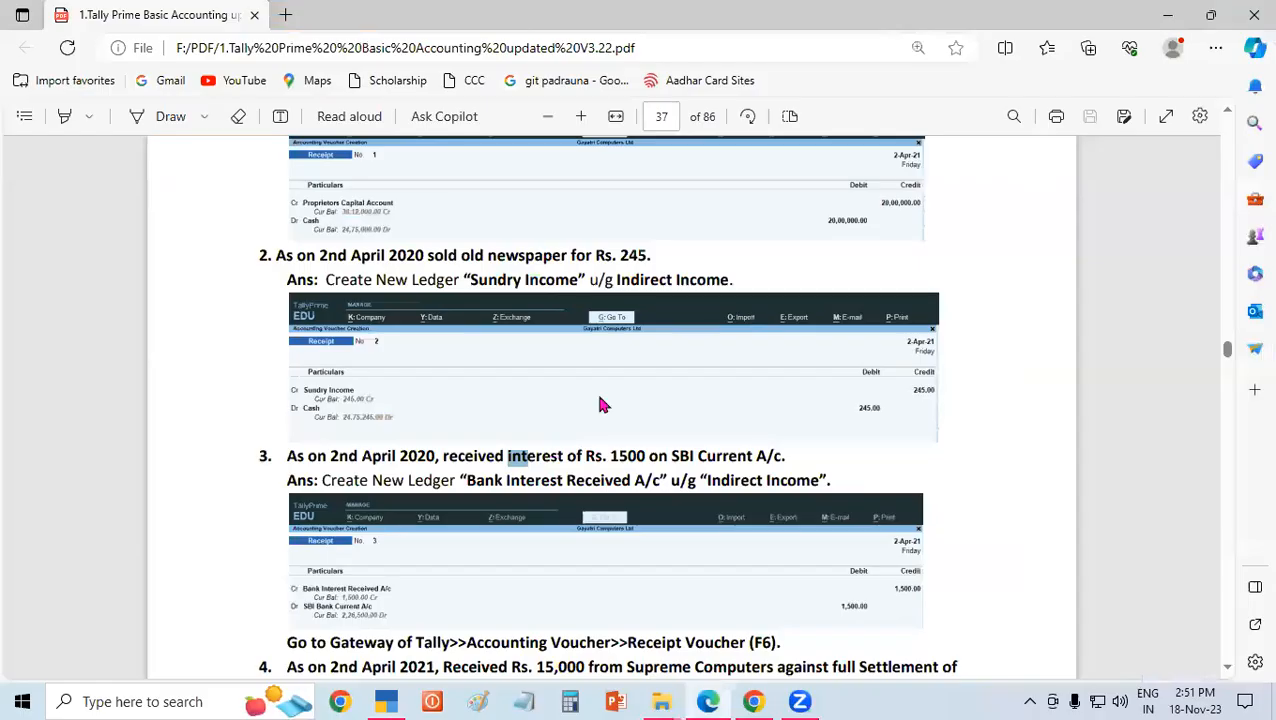